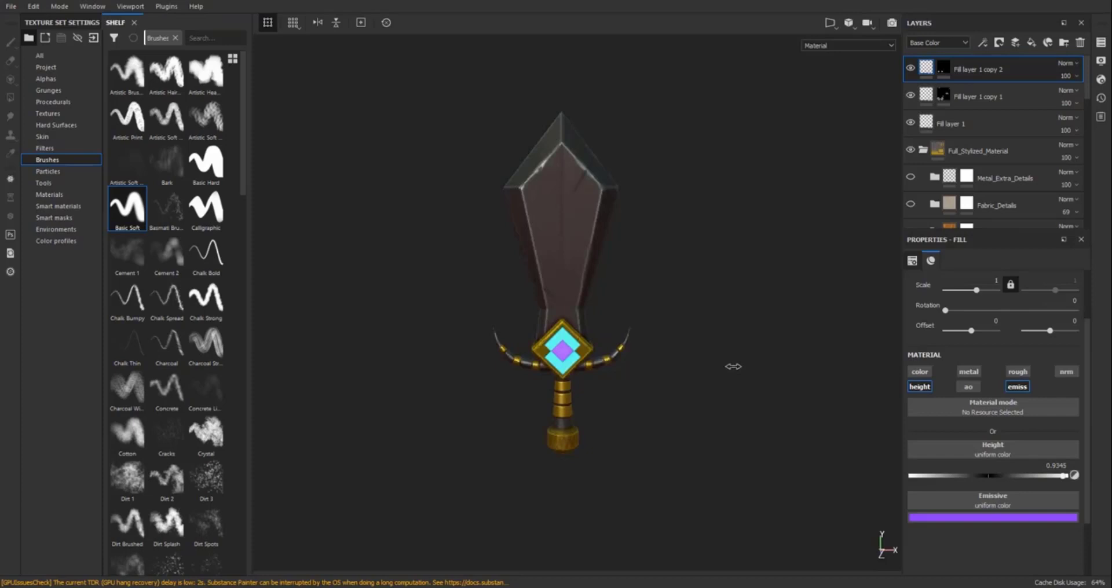
shift+right_drag(733, 367, 723, 367)
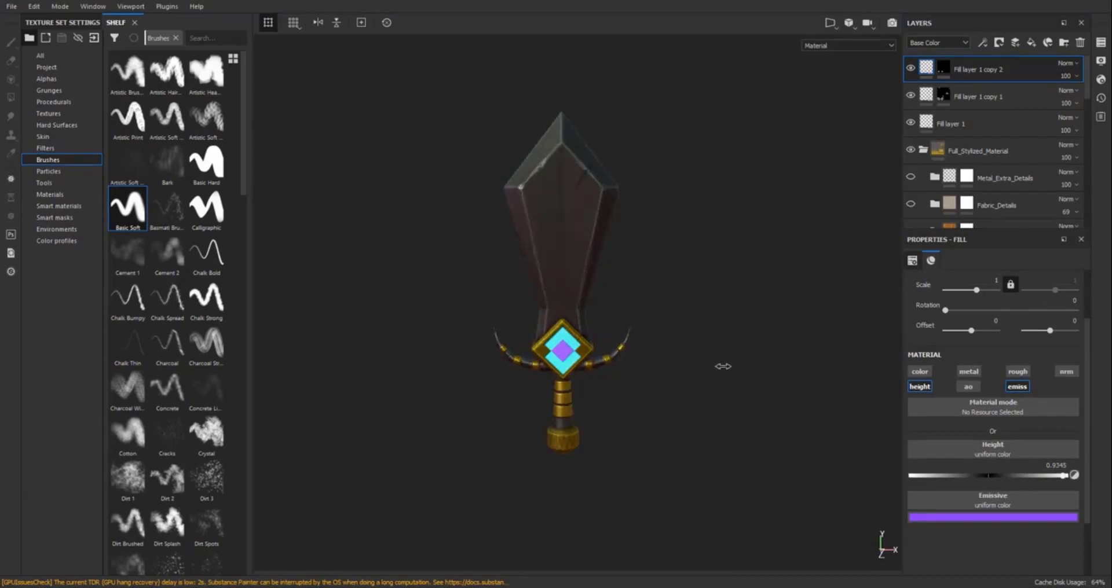
alt+right_drag(756, 318, 723, 327)
alt+middle_drag(691, 423, 713, 550)
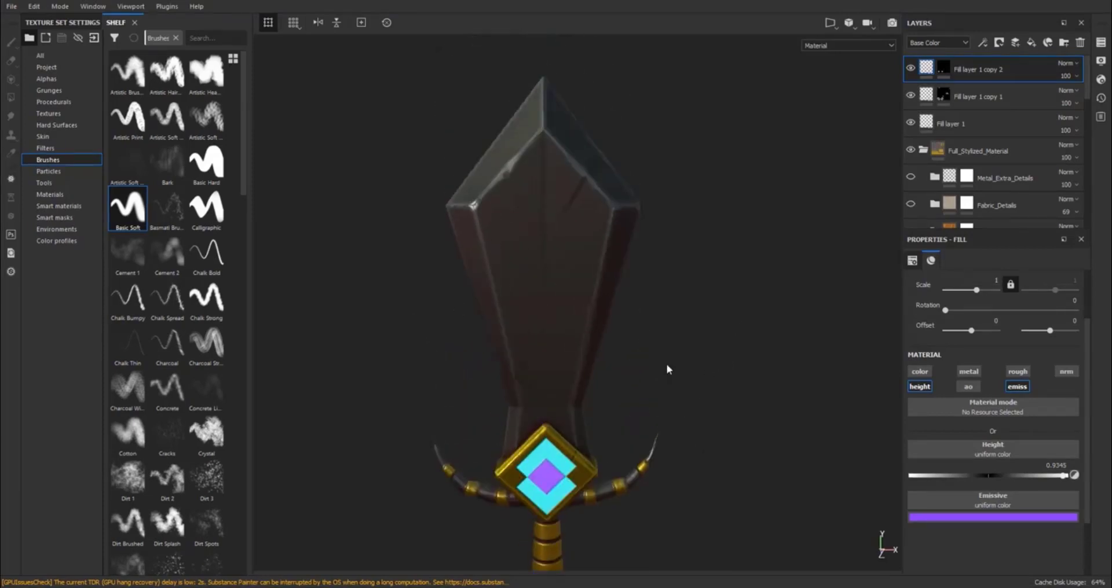
alt+right_drag(639, 352, 658, 347)
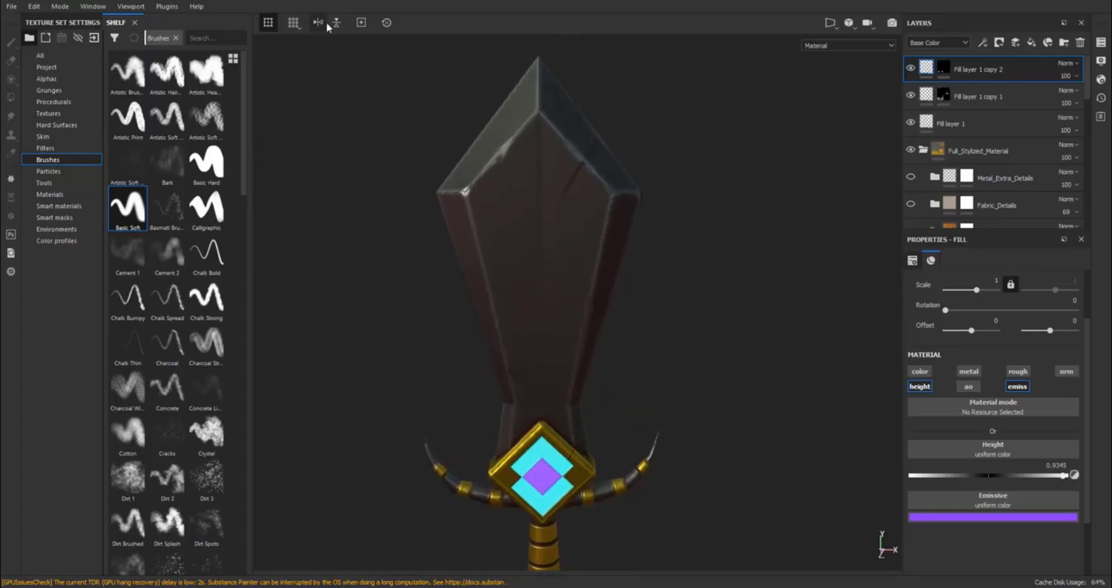
scroll(966, 189, down, 8)
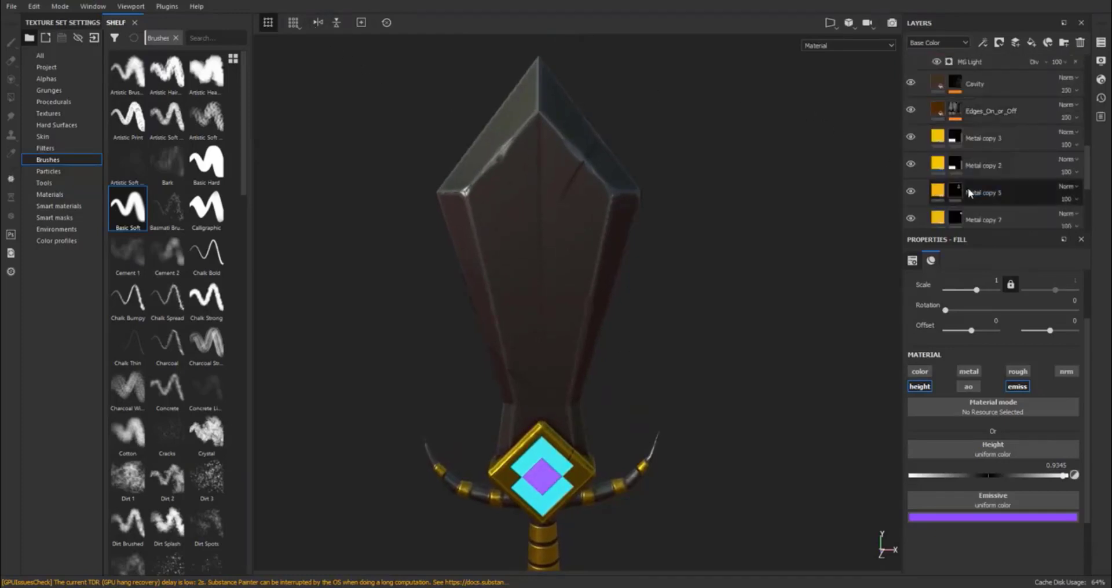
scroll(974, 182, up, 8)
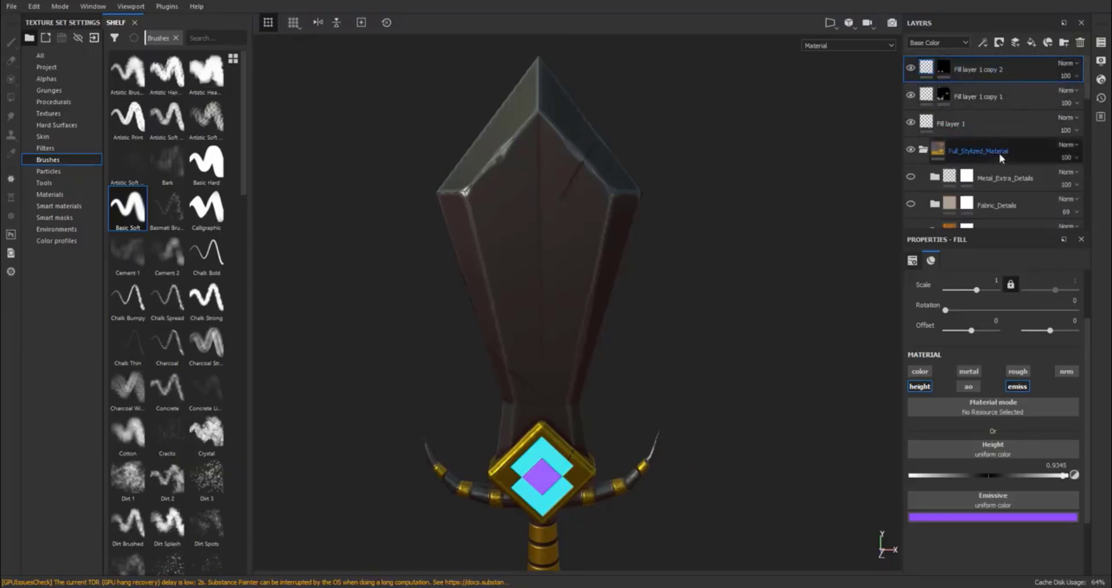
Duplicate Fill layer 1 copy 2 and give the duplicate an empty black mask
key(ctrl+d)
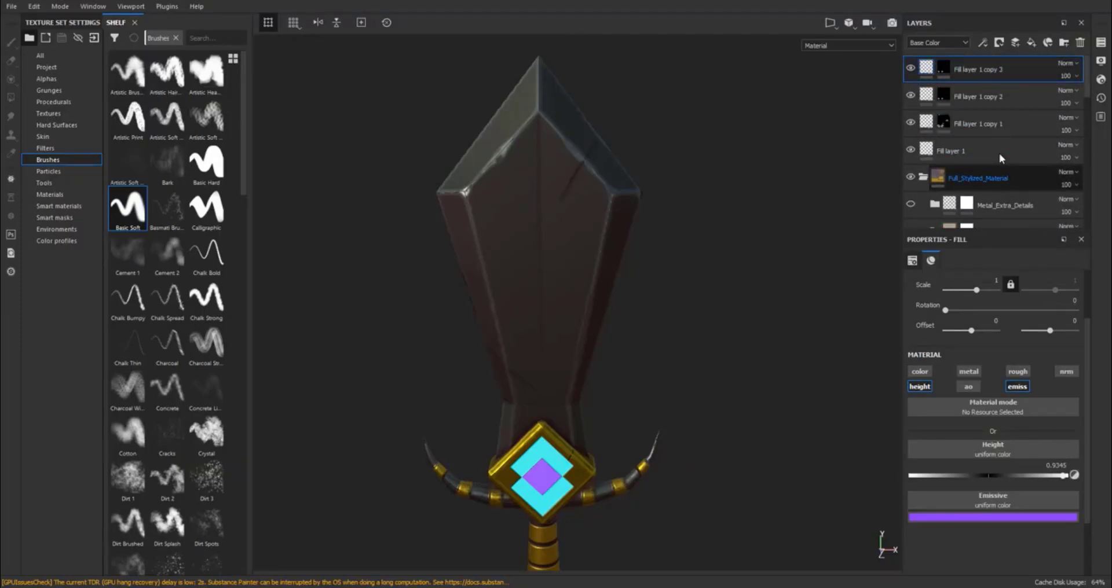
click(942, 68)
right_click(941, 66)
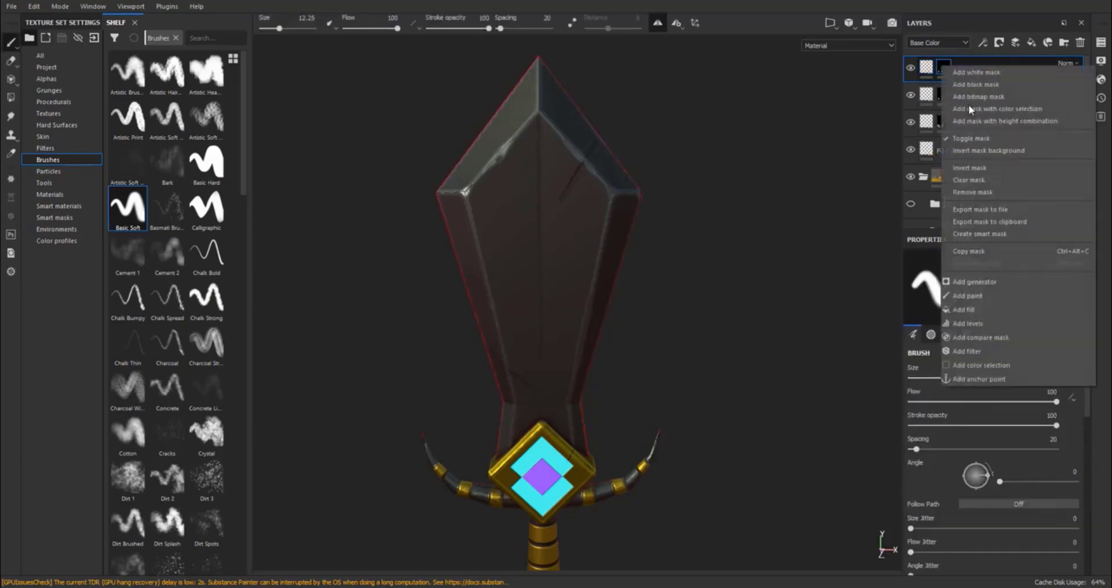
click(971, 85)
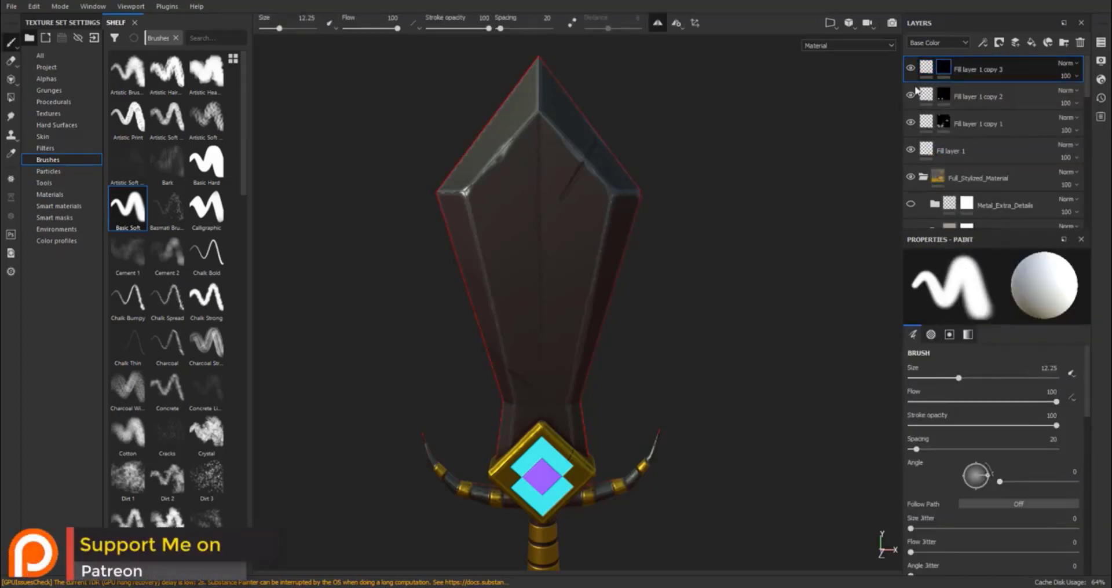
Set the emissive colour of Fill layer 1 copy 3 to the cyan sampled from the diamond gem on the guard
click(929, 69)
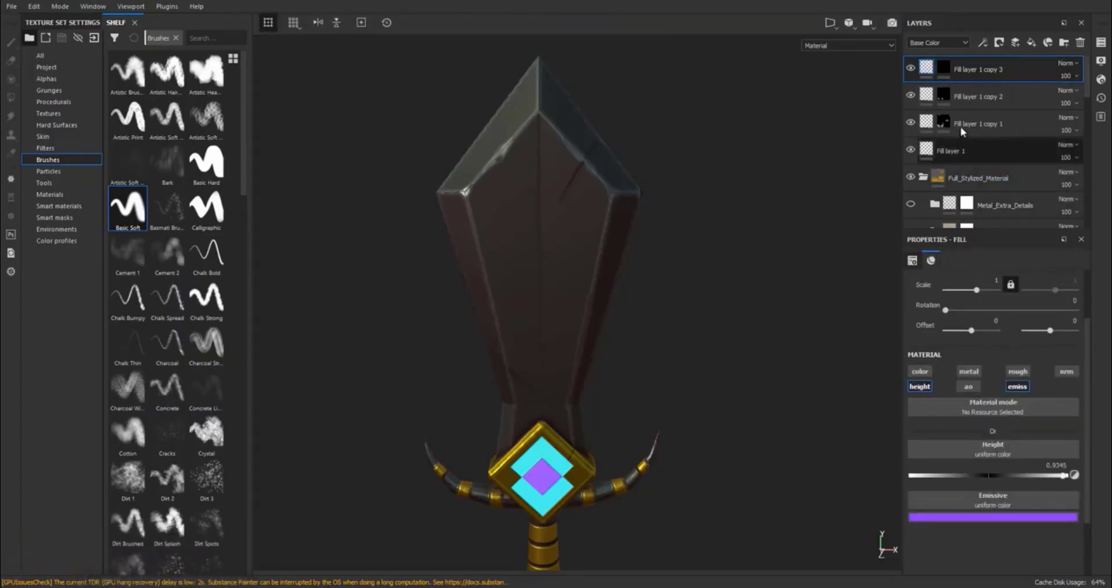
click(985, 521)
click(1008, 385)
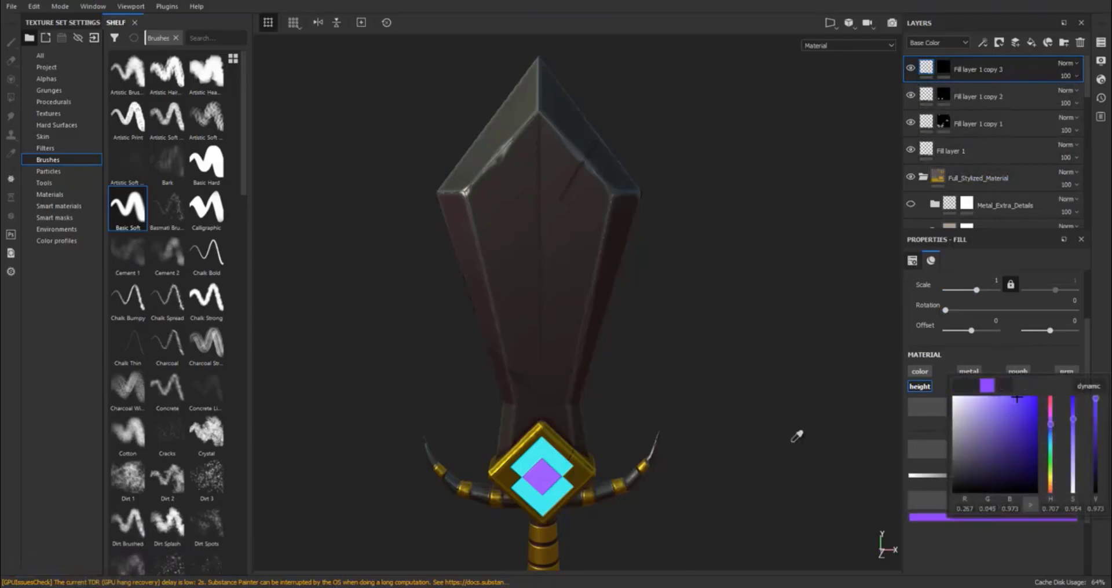
click(566, 463)
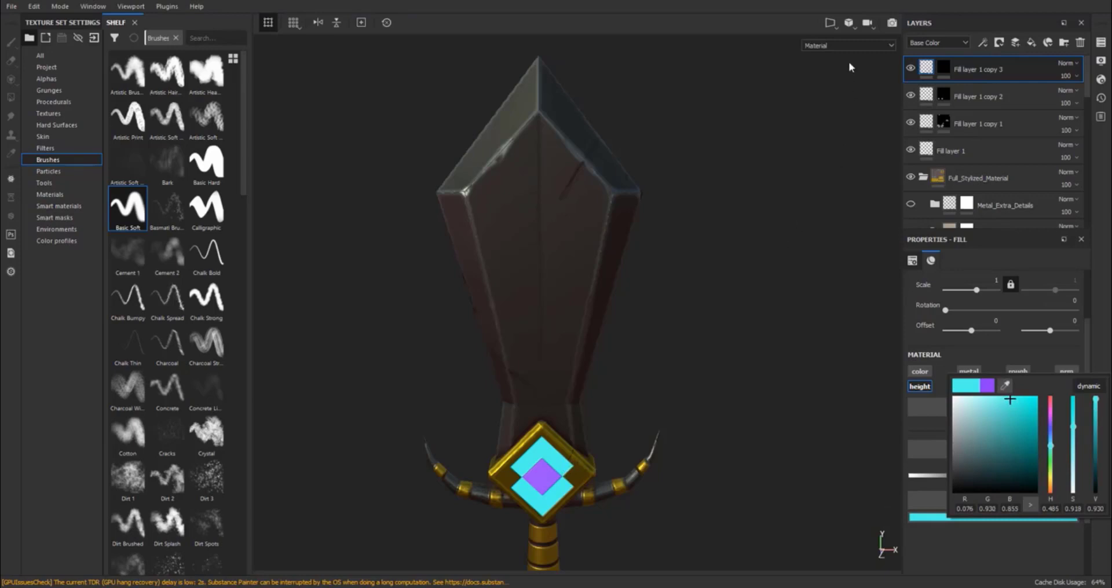
Switch the viewport to the orthographic camera and frame the front face of the blade
click(850, 25)
click(859, 51)
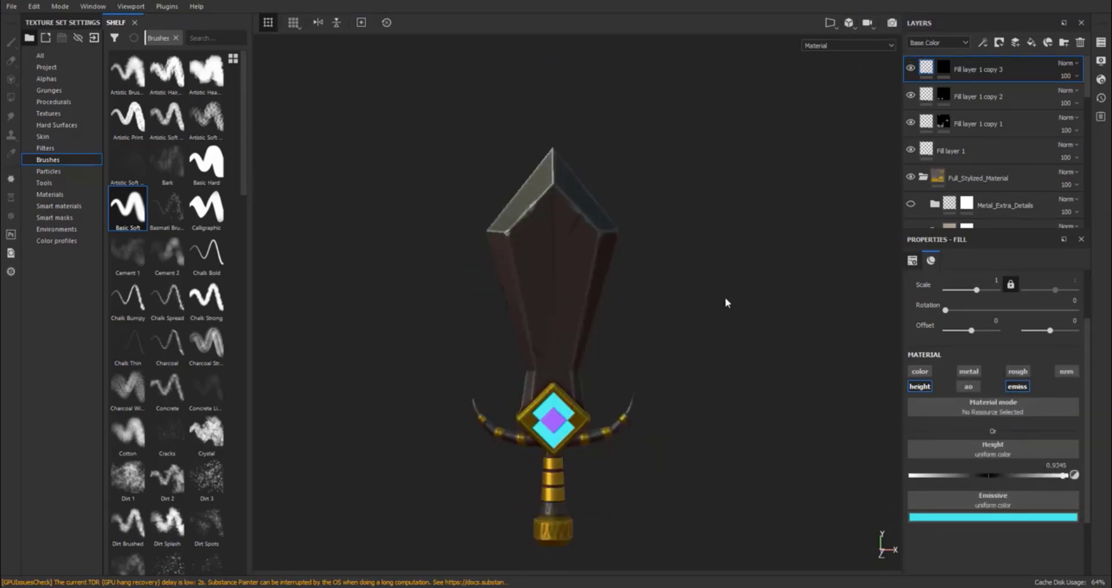
mouse_move(728, 307)
alt+mouse_down()
mouse_move(742, 280)
mouse_move(703, 304)
alt+mouse_up()
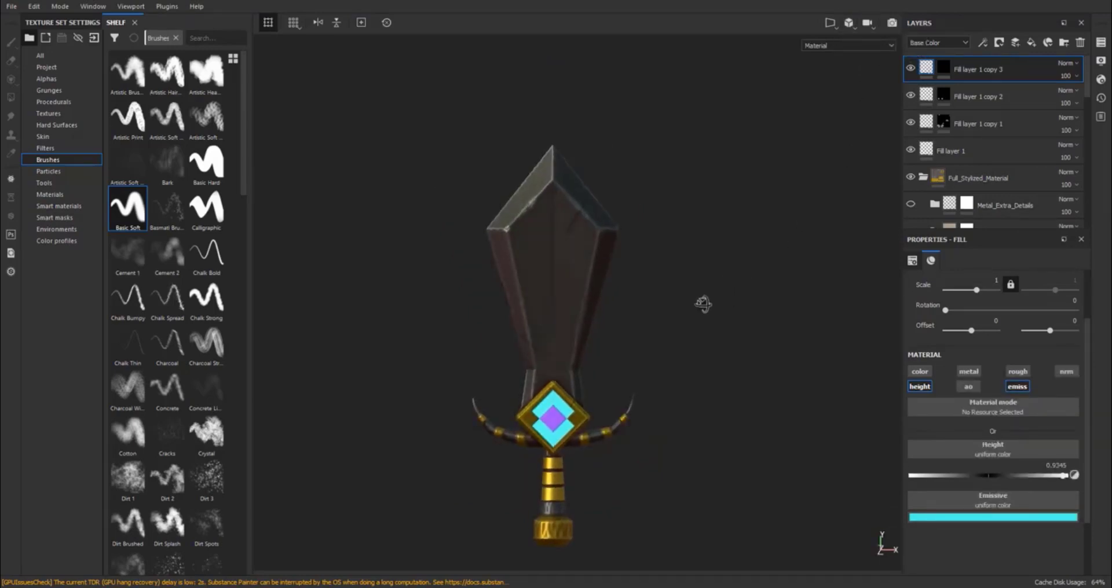
alt+right_drag(672, 311, 871, 303)
alt+middle_drag(655, 301, 686, 328)
alt+right_drag(731, 283, 666, 323)
alt+middle_drag(666, 323, 638, 291)
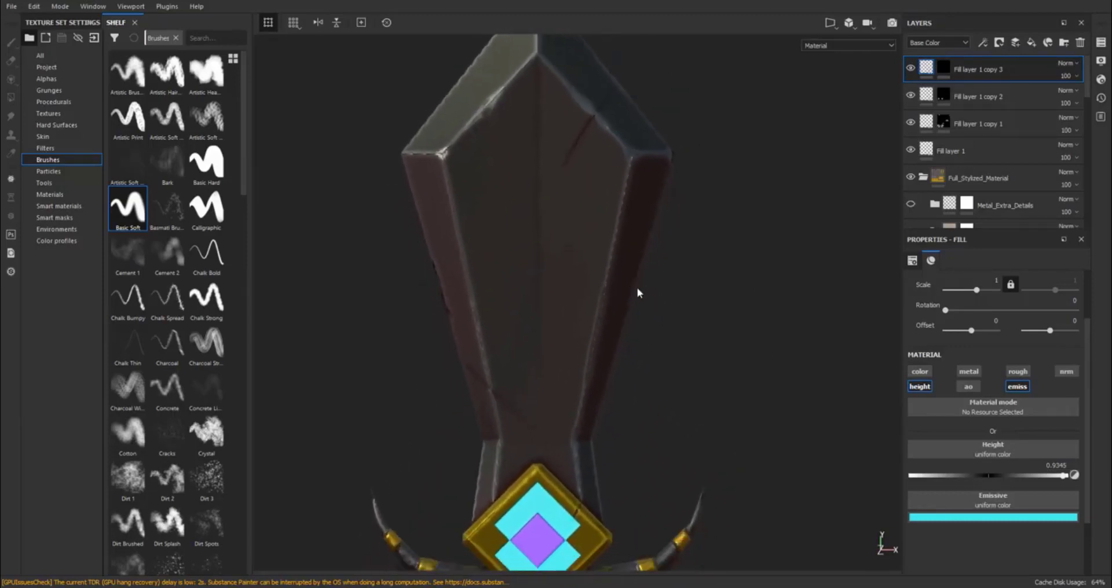
alt+right_drag(627, 296, 652, 307)
alt+middle_drag(653, 307, 653, 320)
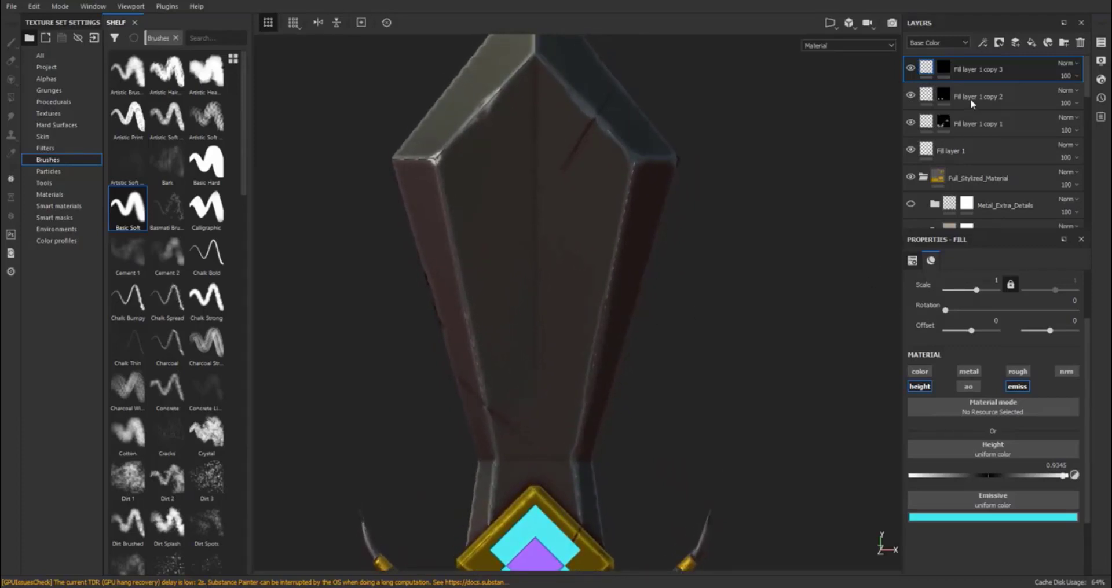
Try a single dab with a size 6.95 soft brush on the mask of Fill layer 1 copy 3 near the blade's tip, and undo it
double_click(954, 69)
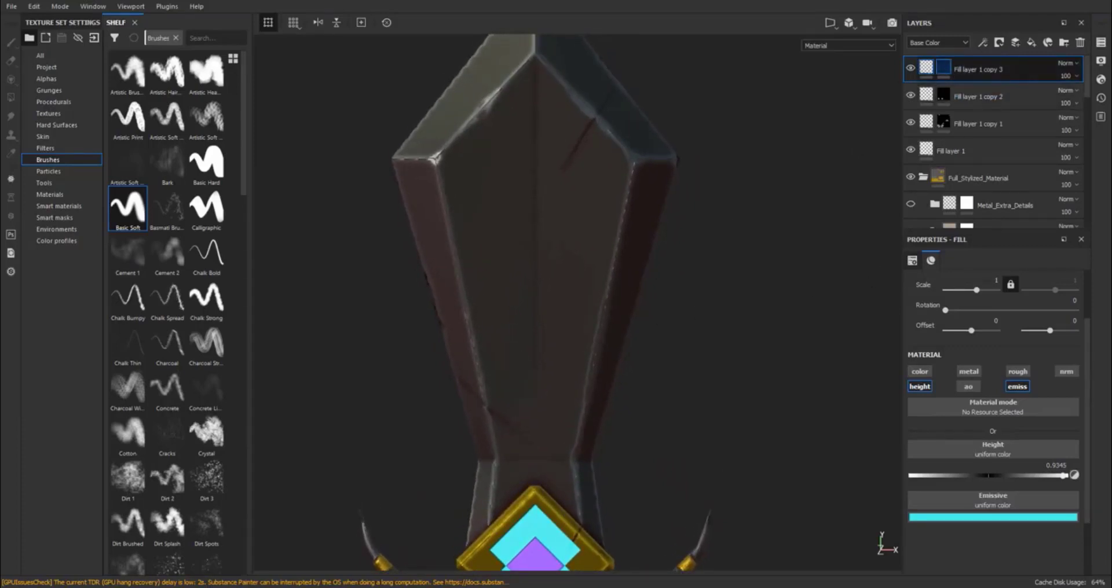
key(1)
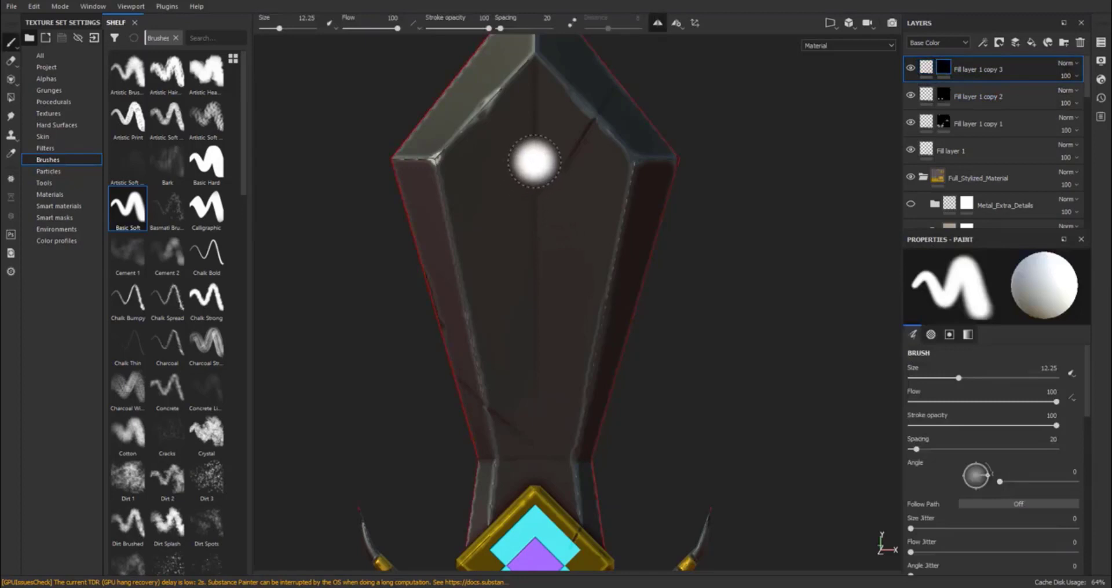
ctrl+right_drag(535, 162, 514, 162)
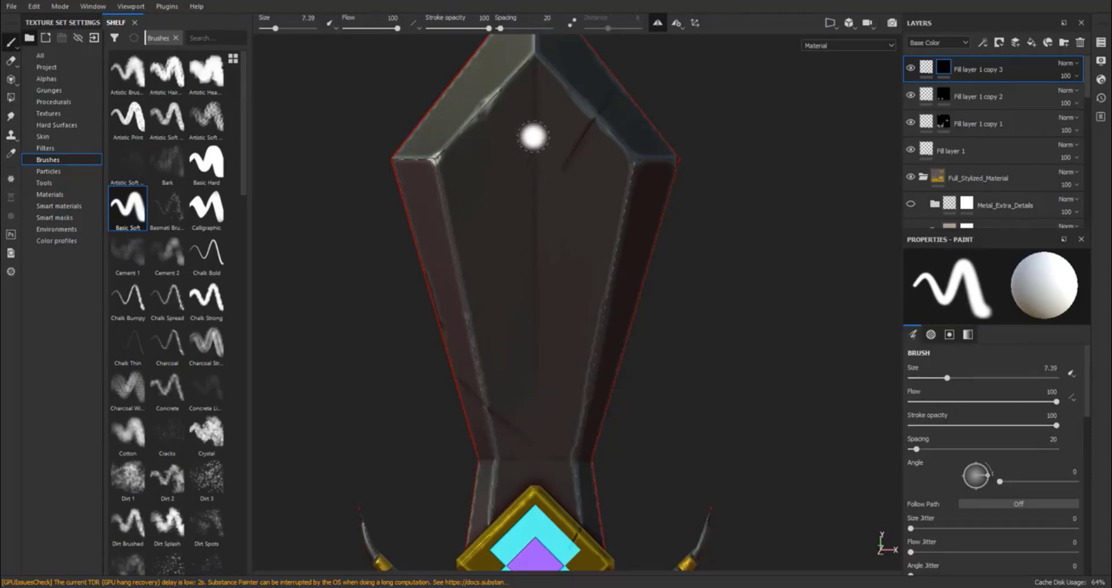
ctrl+right_drag(529, 148, 526, 149)
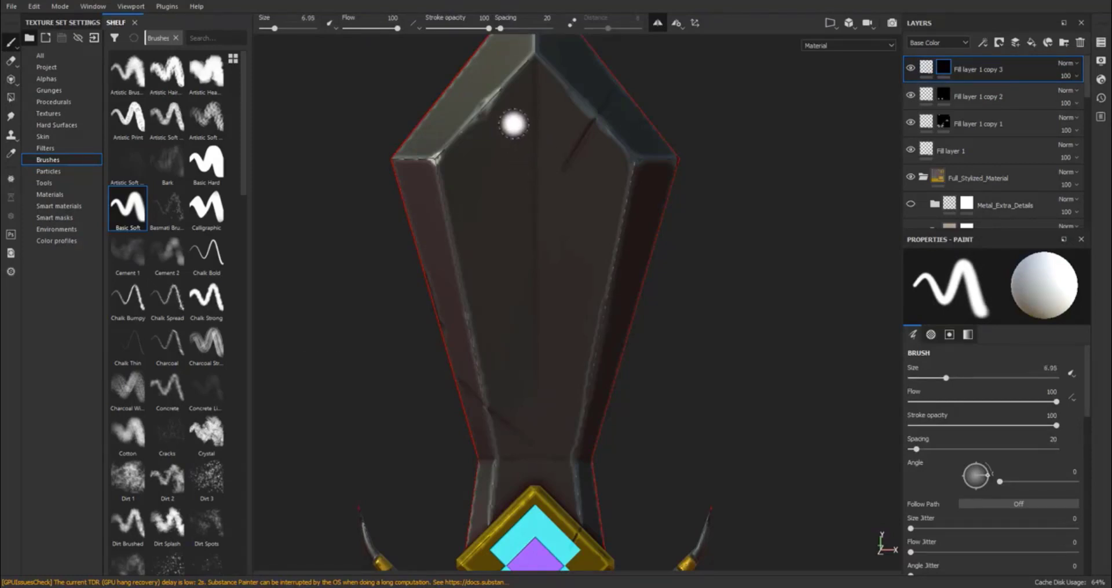
click(511, 126)
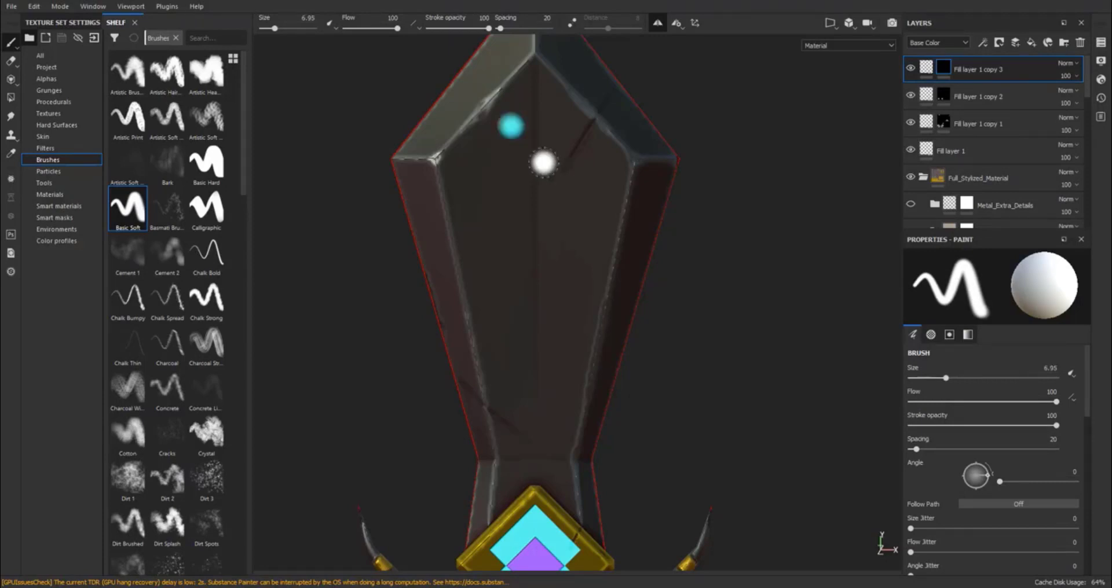
key(ctrl+z)
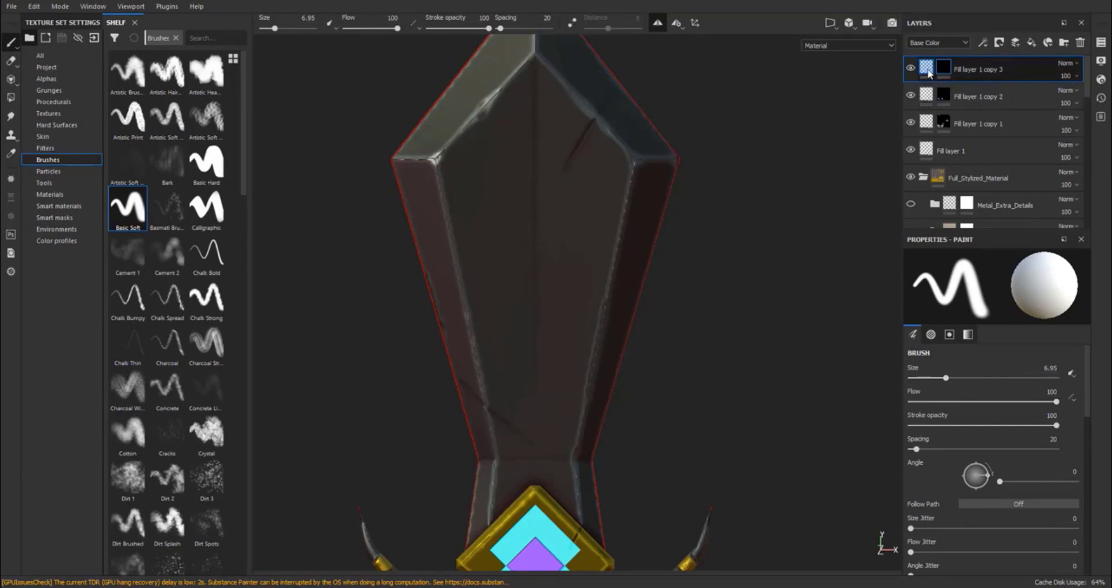
Turn off the emissive channel of Fill layer 1 copy 3 and lower its height to a strongly negative value for engraving
click(927, 69)
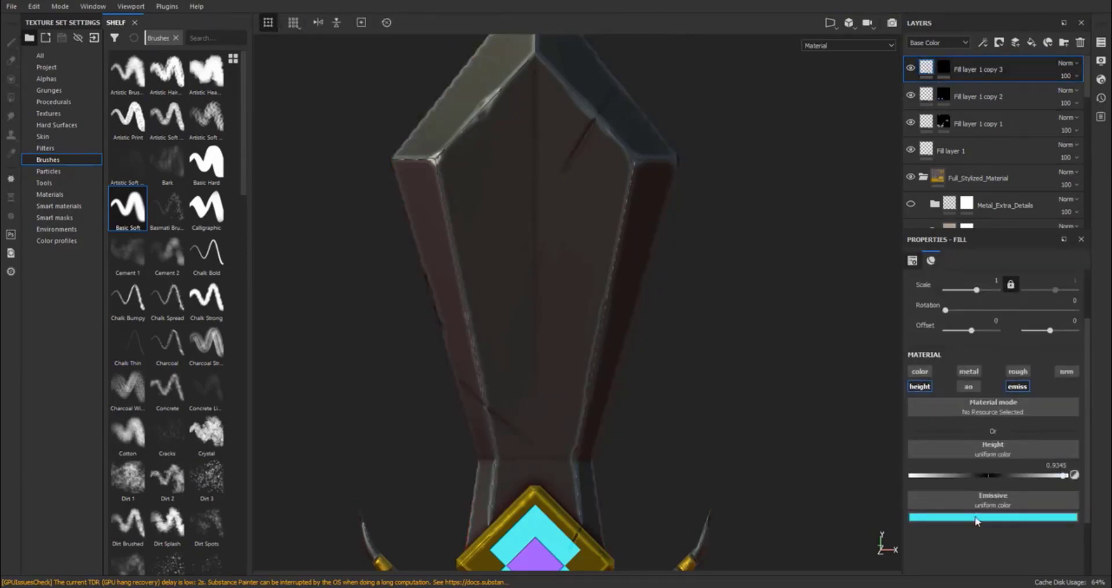
click(1023, 388)
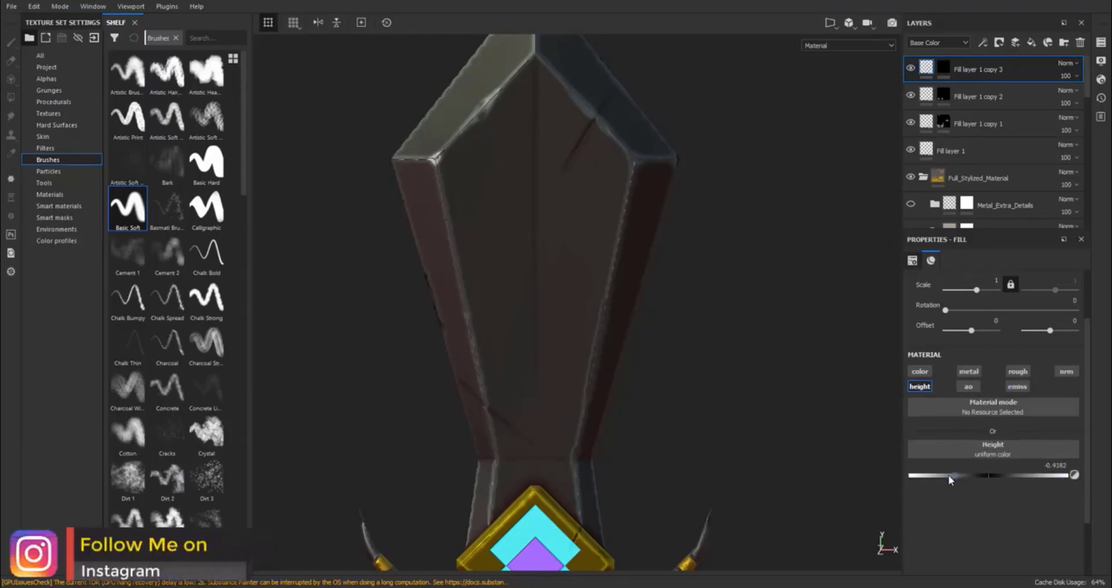
drag(926, 478, 920, 478)
Paint the first engraved rune on the layer's mask near the blade's tip, using connected straight white strokes with a size 3.99 soft brush
click(944, 72)
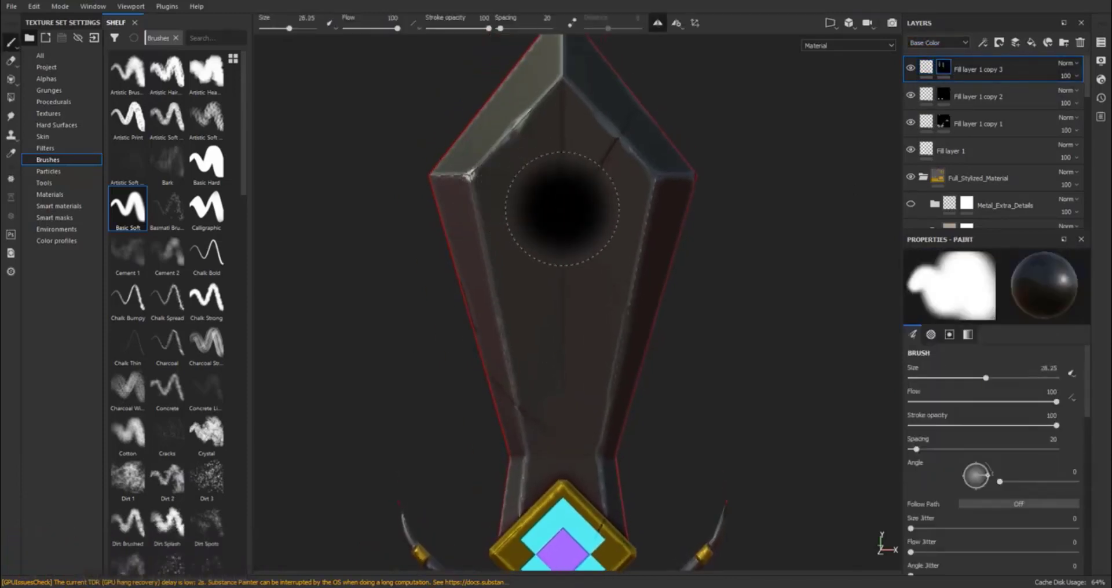
key(x)
mouse_move(571, 205)
ctrl+right_down()
mouse_move(526, 205)
mouse_move(560, 205)
ctrl+right_up()
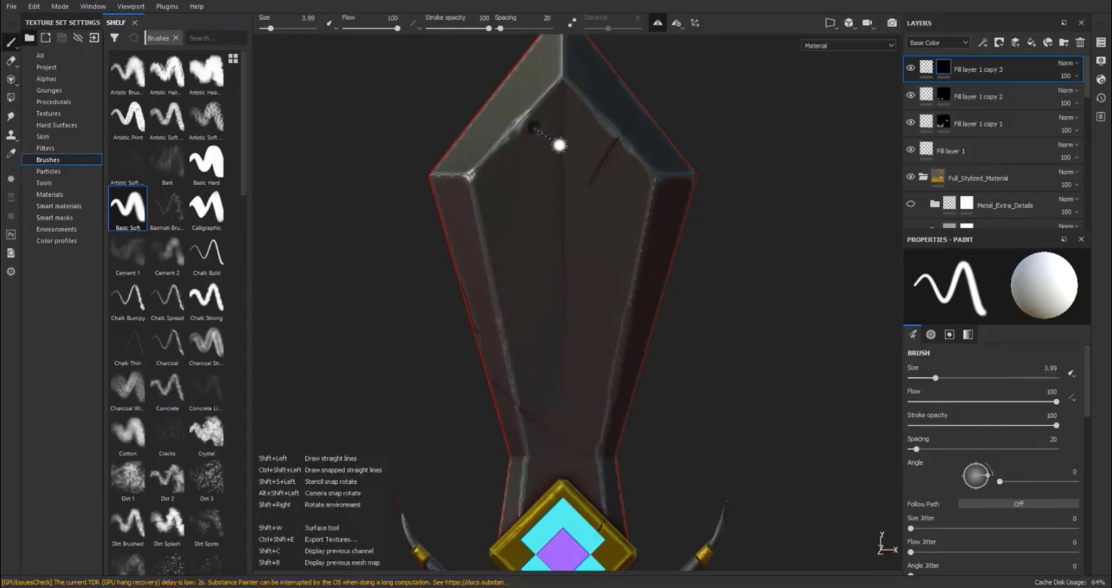
shift+click(560, 145)
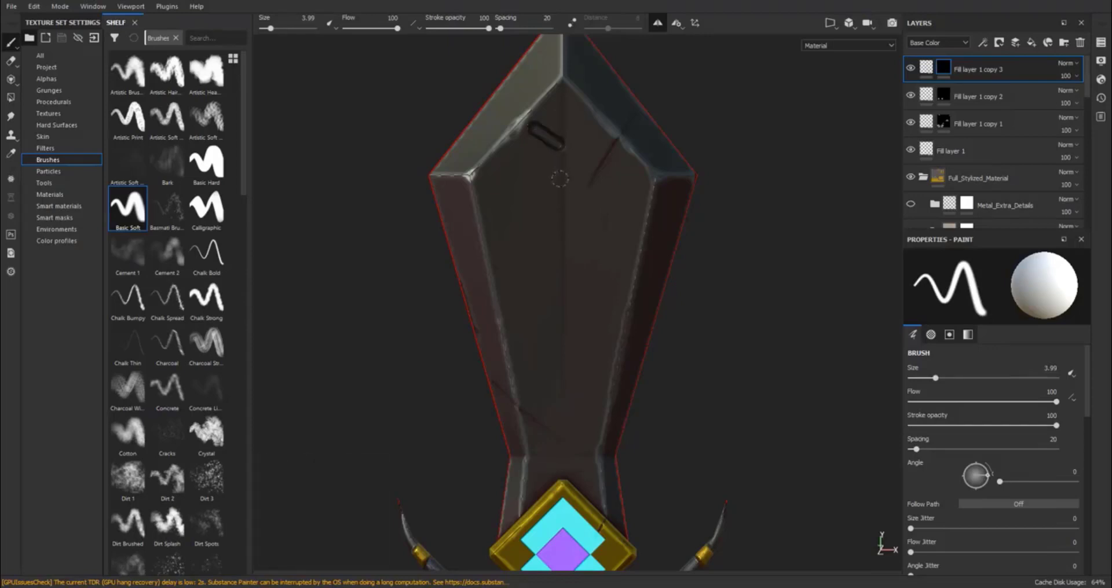
shift+click(560, 179)
shift+click(527, 182)
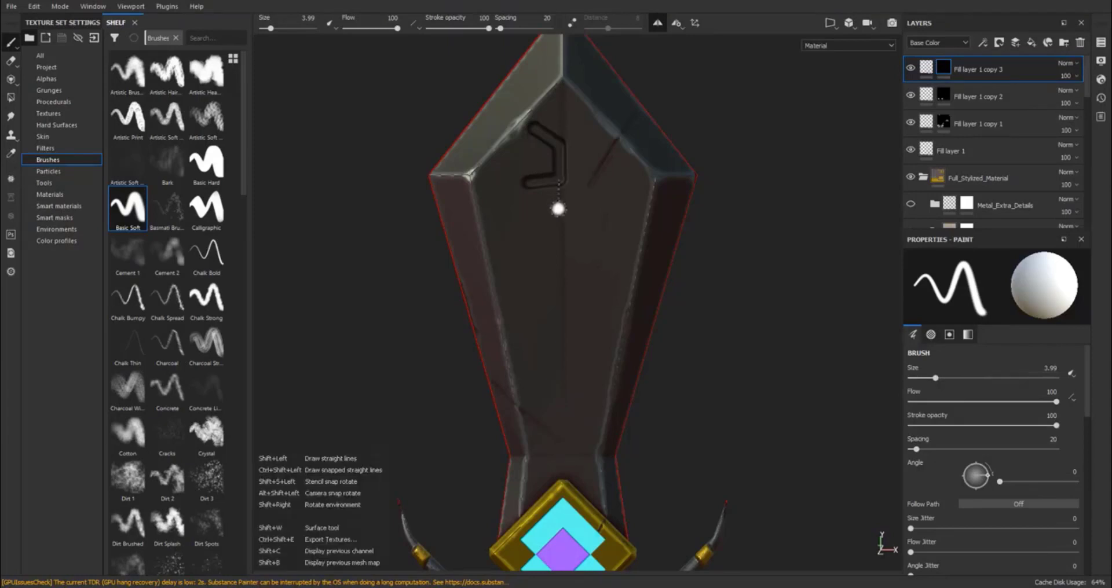
shift+click(560, 210)
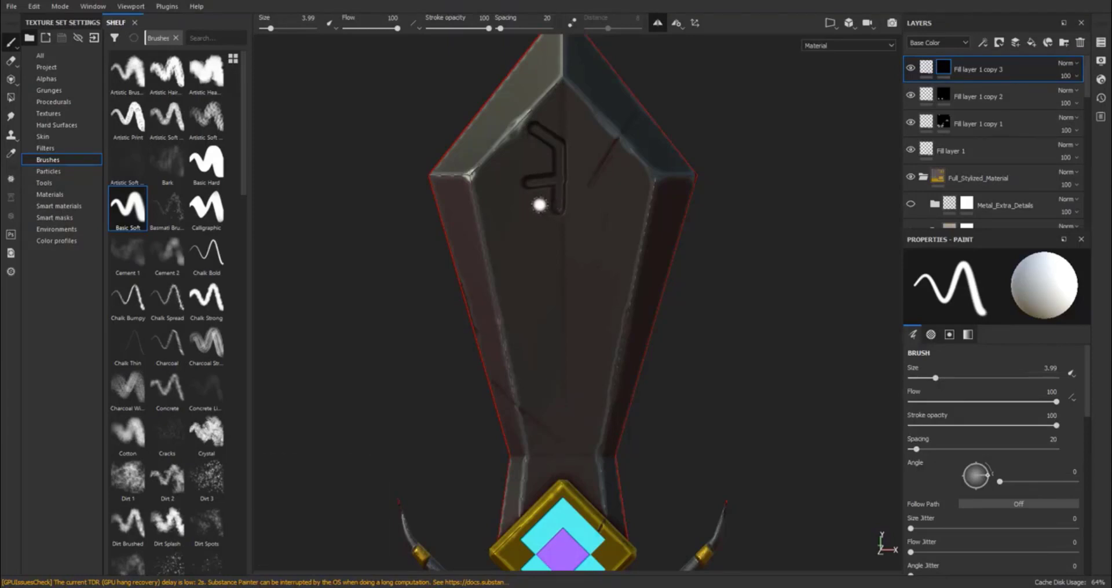
shift+click(536, 209)
click(583, 153)
shift+click(564, 177)
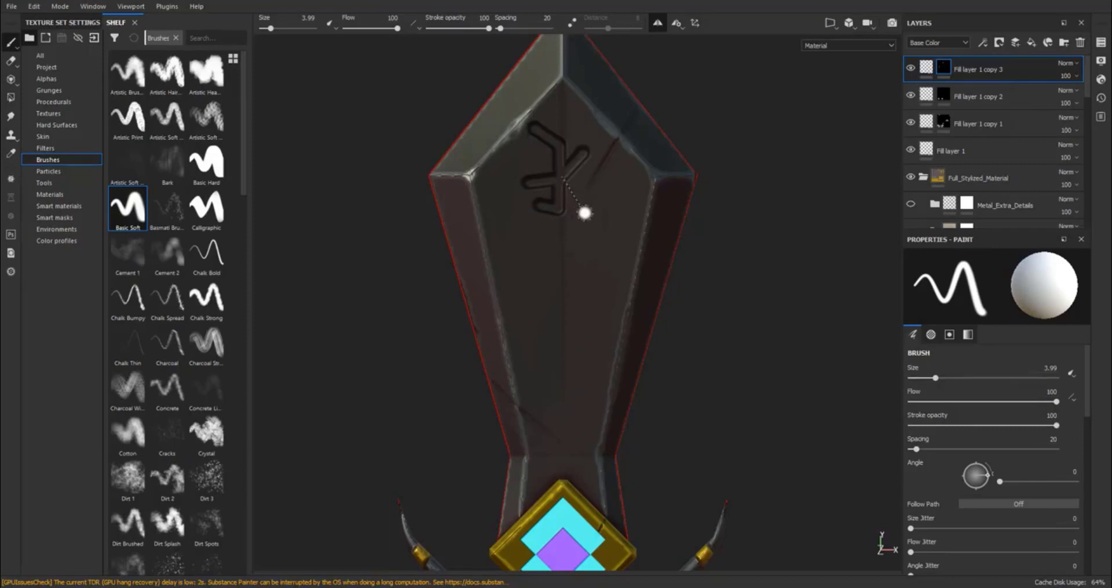
shift+click(600, 200)
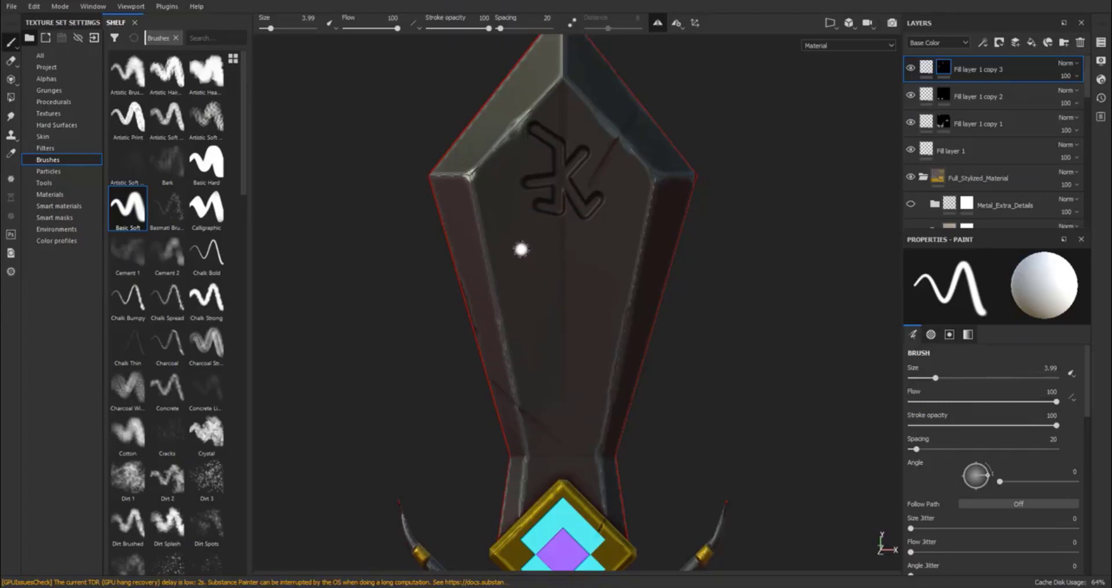
Paint the second engraved rune mid-blade on the mask of Fill layer 1 copy 3, using connected straight white strokes with the size 3.99 brush
key(shift)
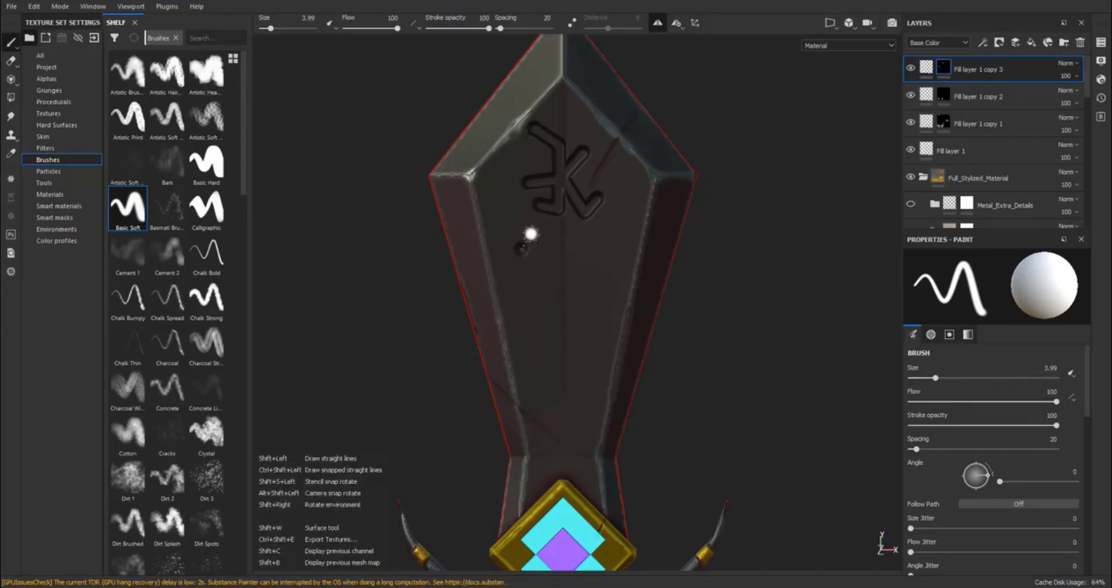
shift+click(583, 236)
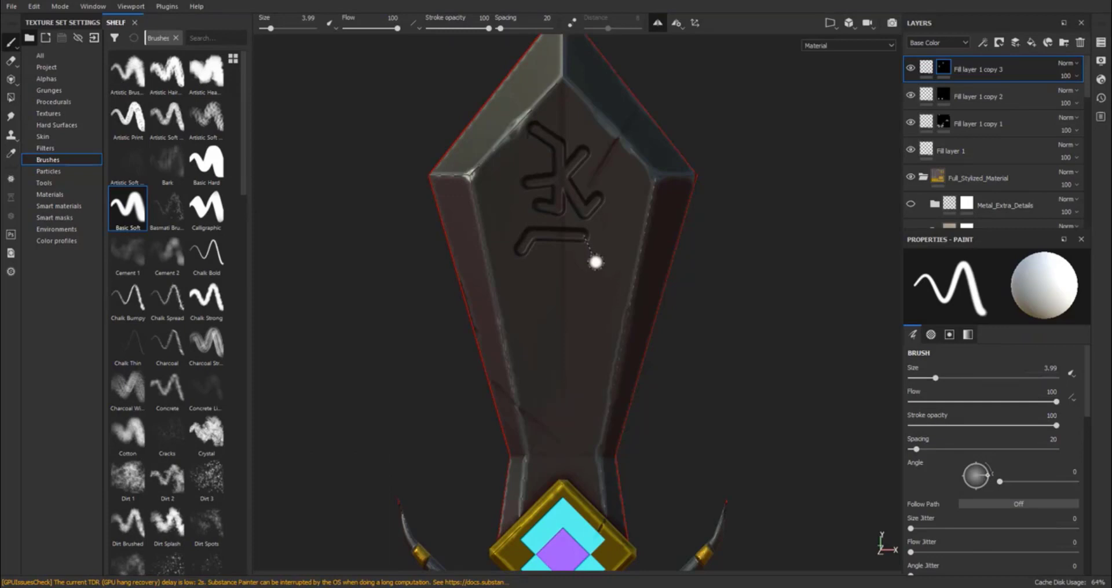
shift+click(596, 262)
shift+click(541, 262)
shift+click(531, 285)
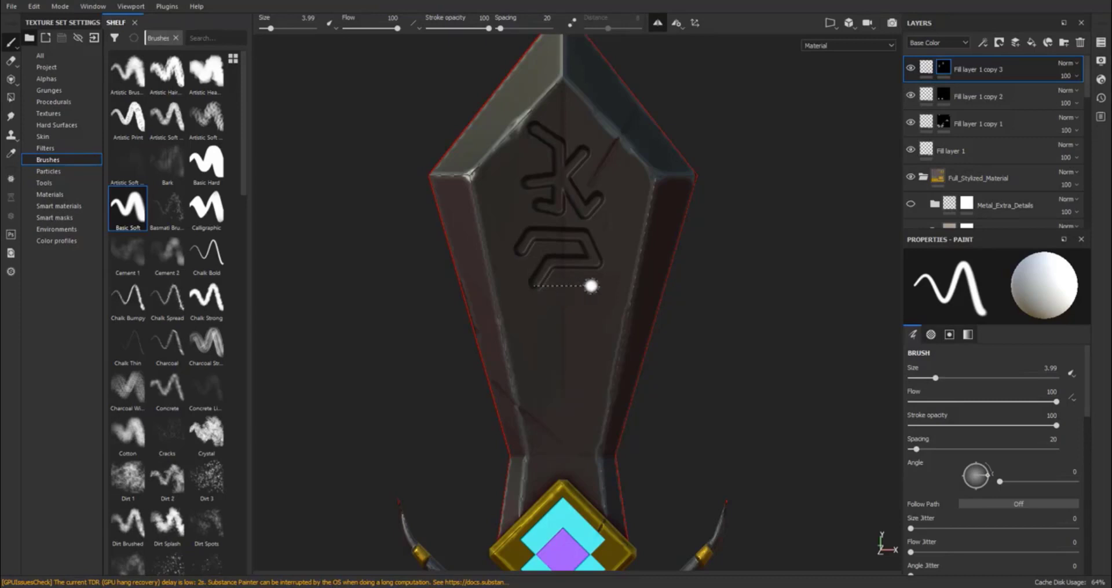
shift+click(591, 286)
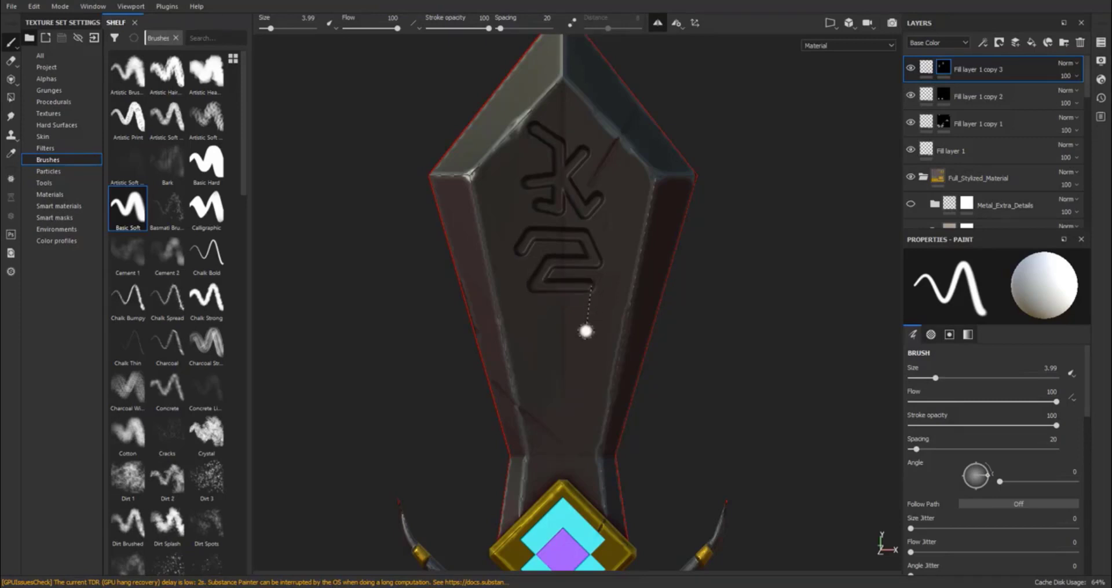
shift+click(588, 334)
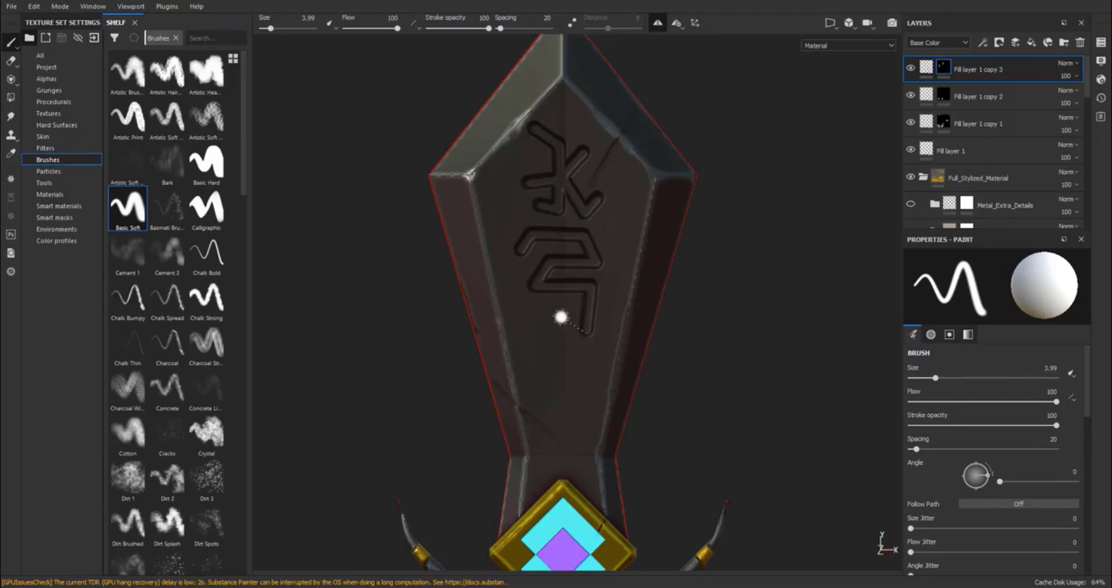
shift+click(560, 316)
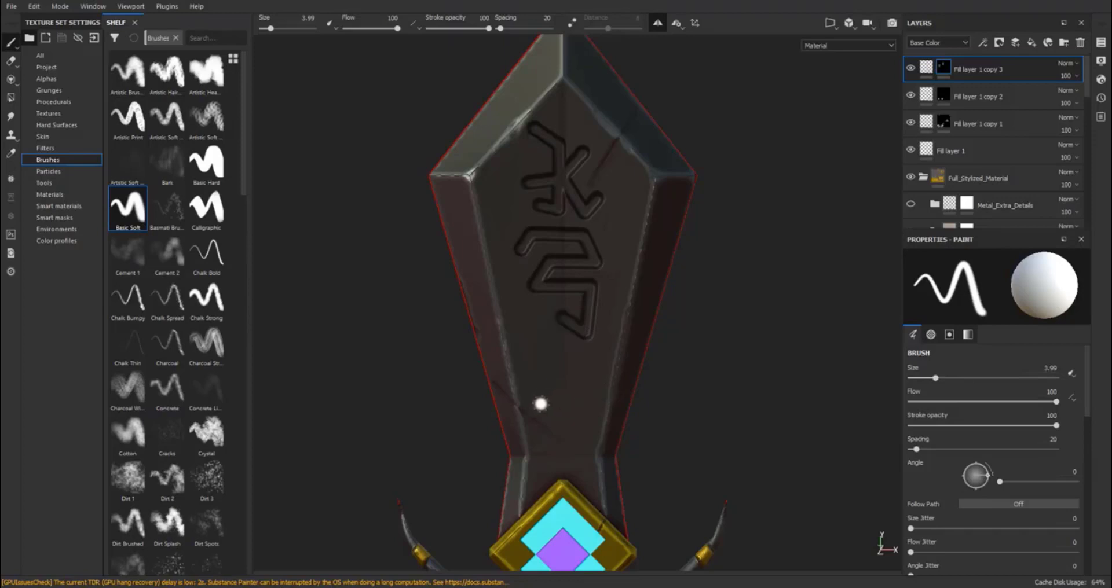
Paint the third engraved rune below the second, near the blade's base, using connected straight white strokes on the same mask
click(534, 407)
shift+click(556, 399)
shift+click(557, 361)
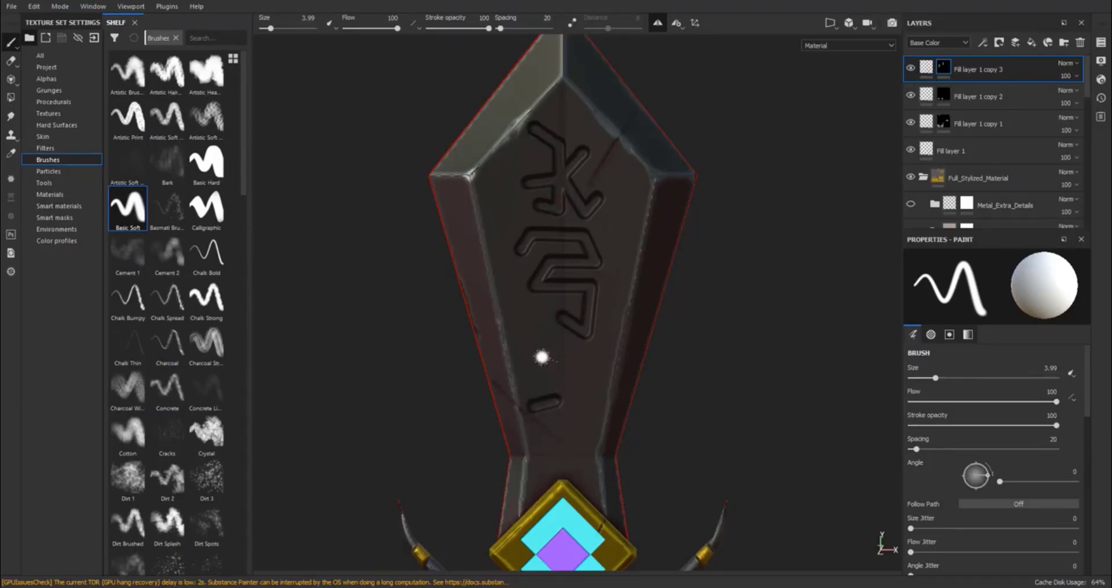
click(535, 347)
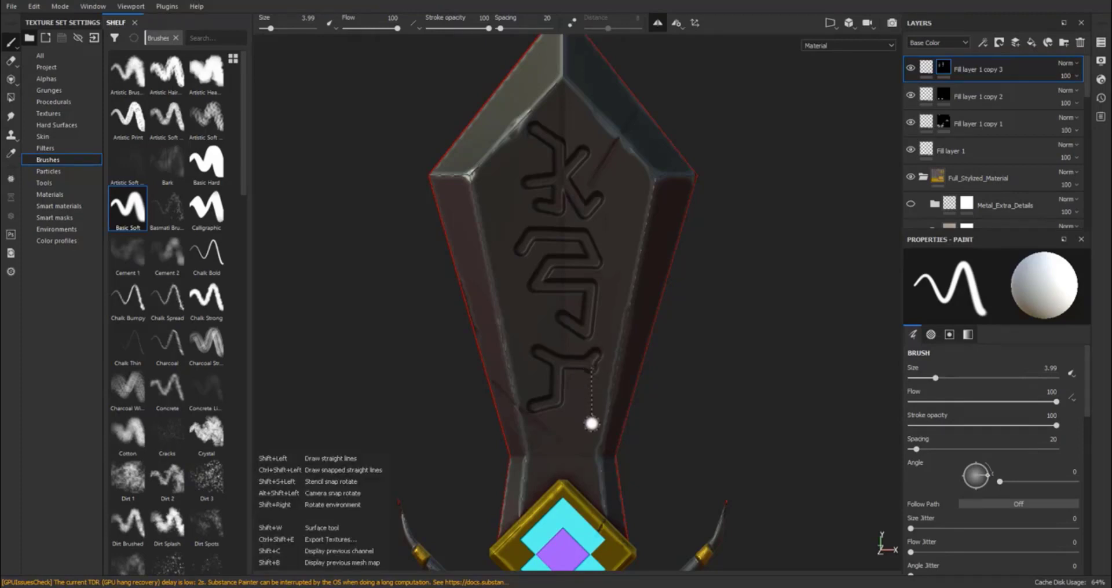
shift+click(591, 428)
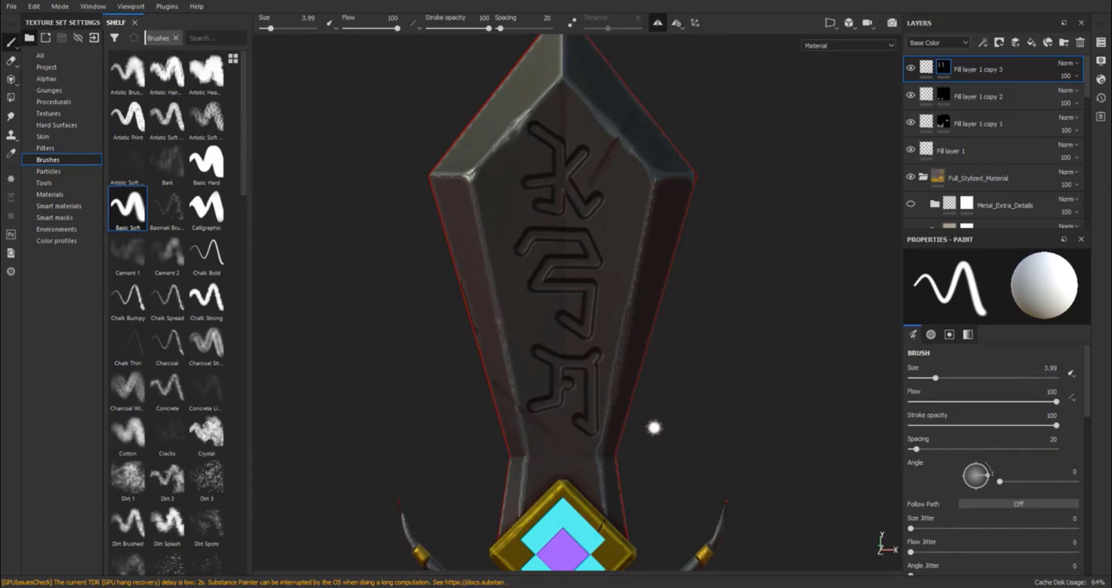
Examine the engraved runes on the whole blade from a slight angle and the front, rotating the environment lighting
scroll(732, 371, down, 5)
mouse_move(762, 367)
alt+mouse_down()
mouse_move(357, 363)
mouse_move(306, 375)
mouse_move(484, 320)
mouse_move(850, 320)
alt+mouse_up()
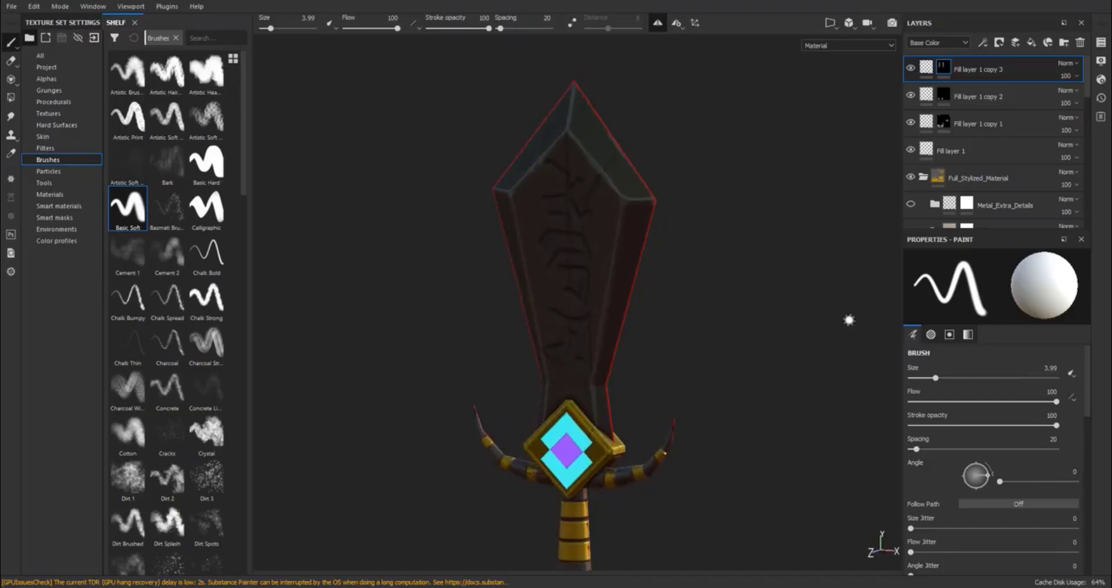
shift+right_drag(688, 355, 641, 348)
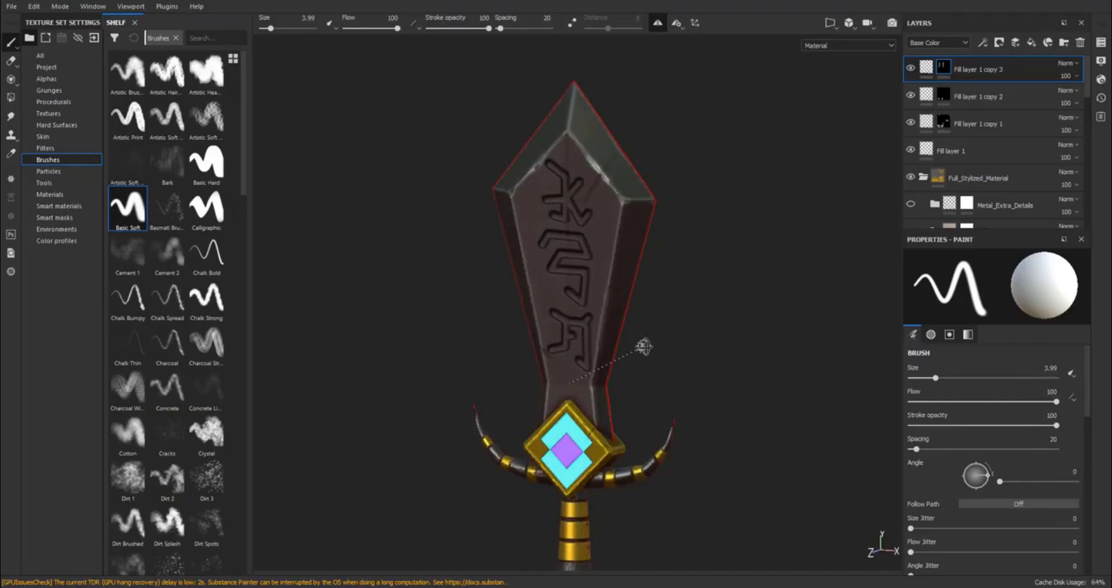
alt+drag(644, 347, 686, 346)
alt+right_drag(623, 351, 647, 301)
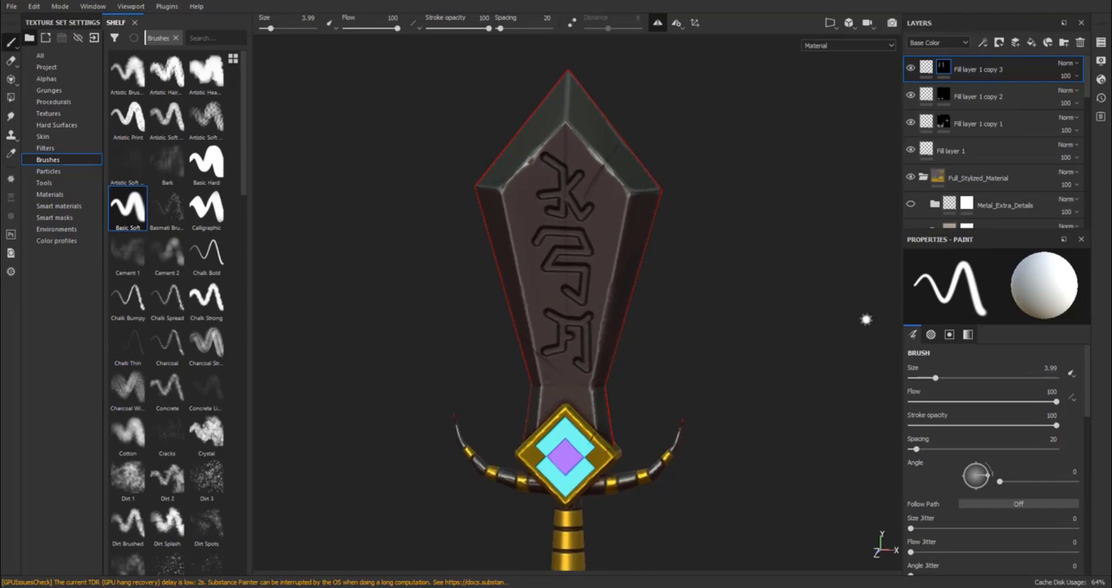
alt+middle_drag(633, 323, 621, 363)
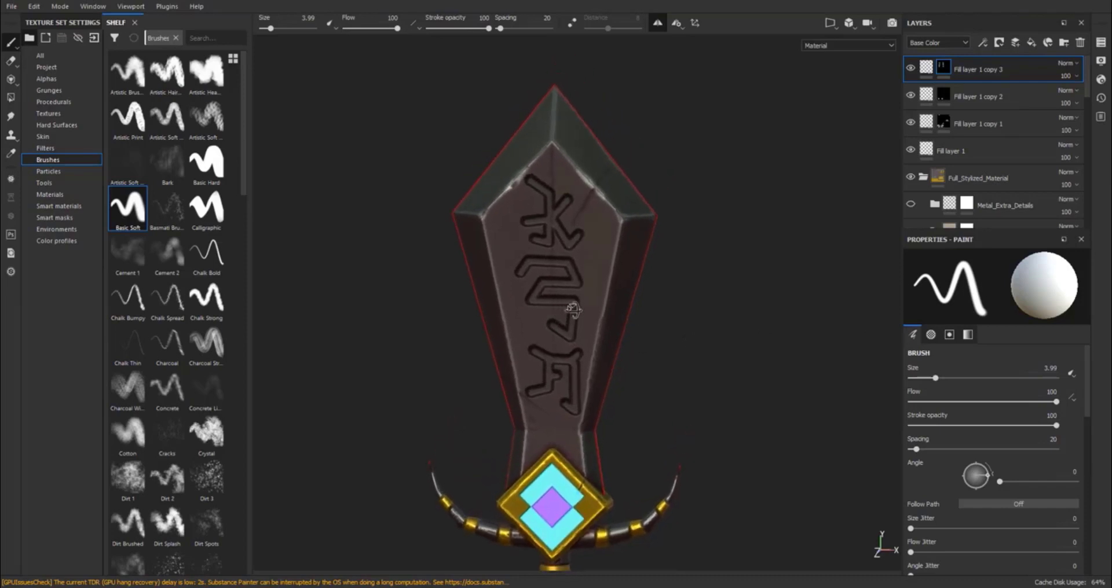
alt+right_drag(578, 297, 578, 281)
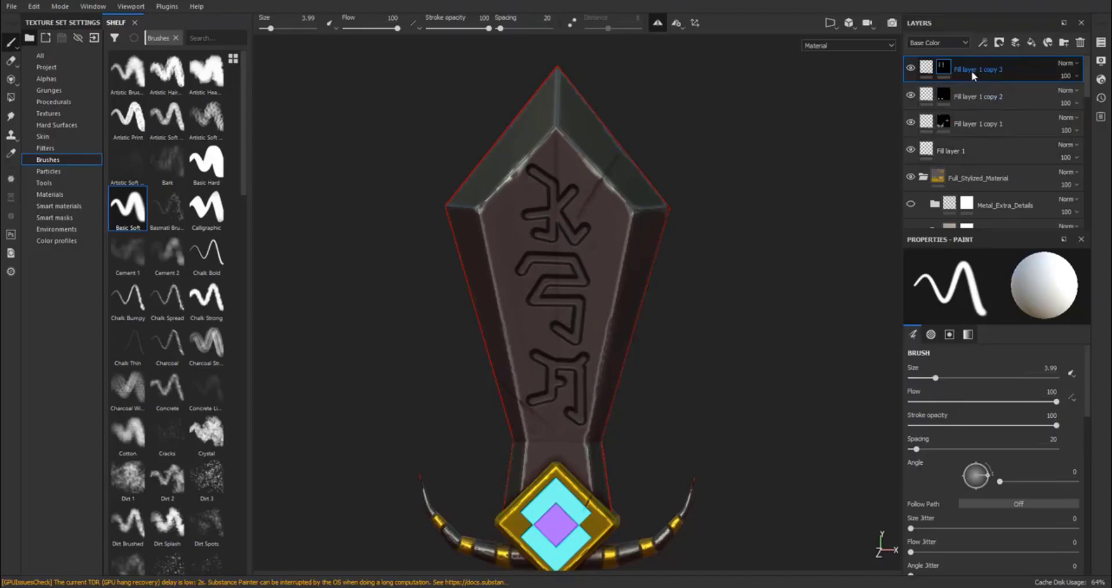
Duplicate Fill layer 1 copy 3, then disable the duplicate's height channel and enable its cyan emissive channel
key(ctrl+d)
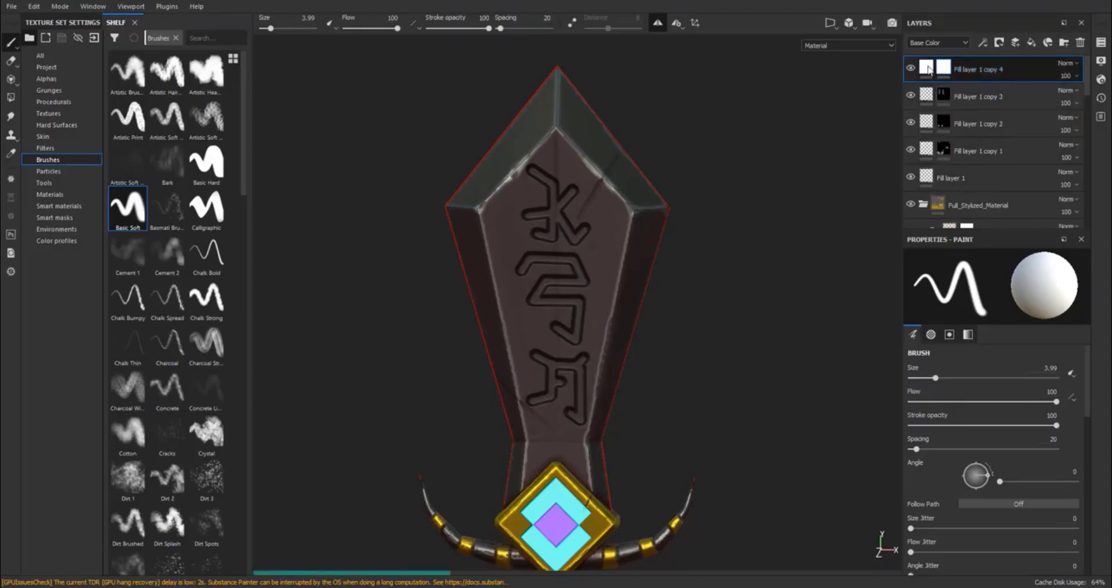
click(926, 68)
click(919, 386)
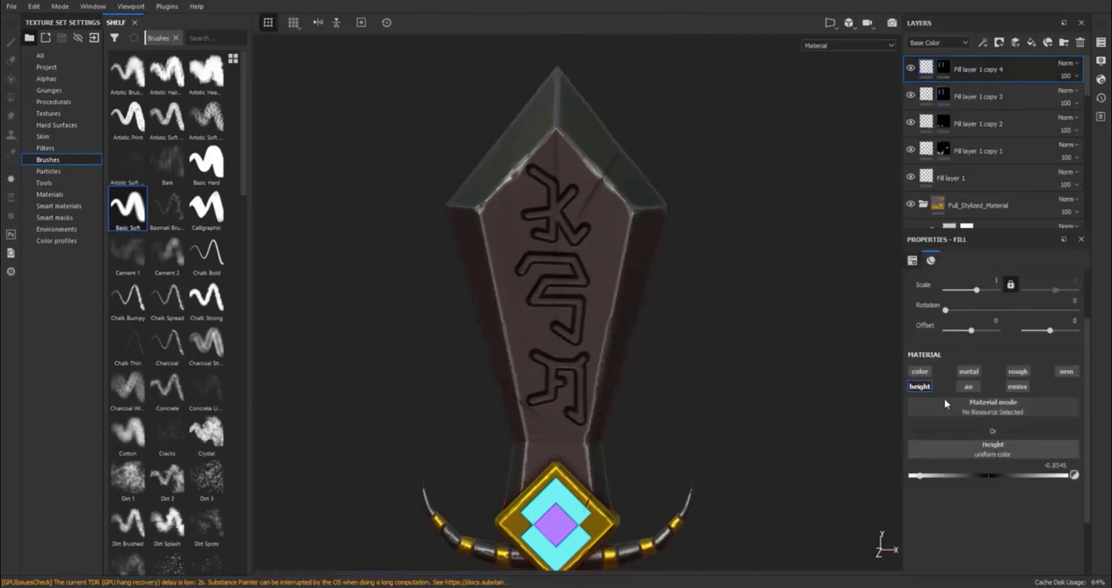
click(917, 388)
click(1015, 387)
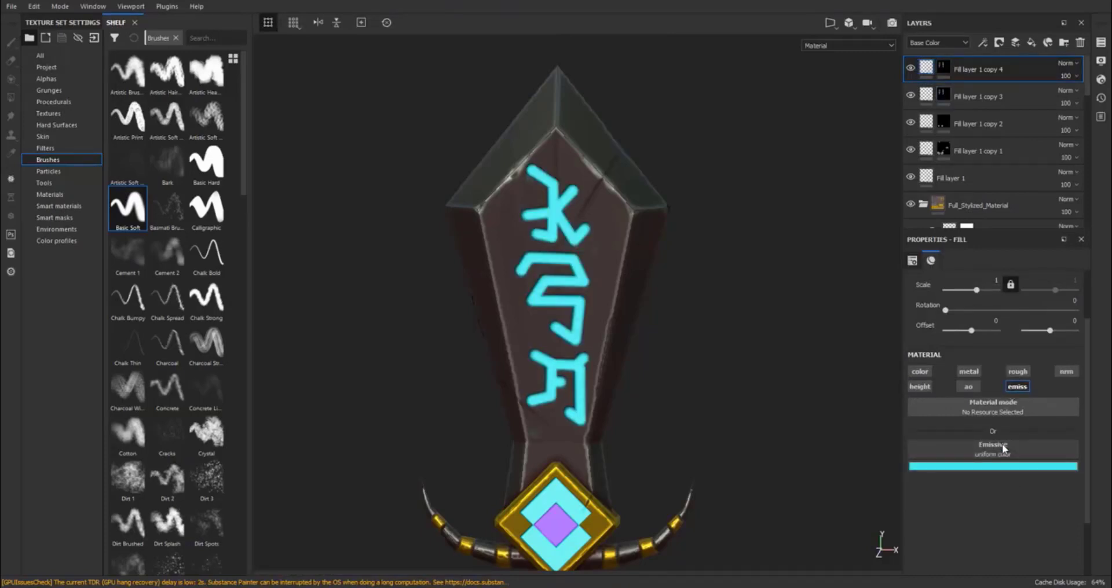
Clear the mask of Fill layer 1 copy 4 to black
click(944, 70)
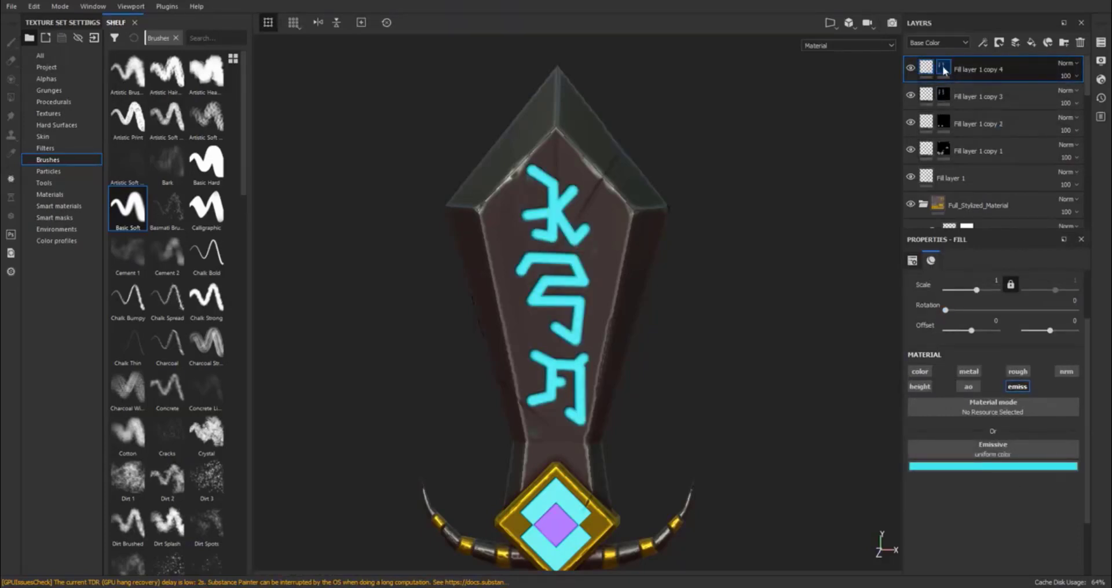
right_click(943, 66)
click(960, 87)
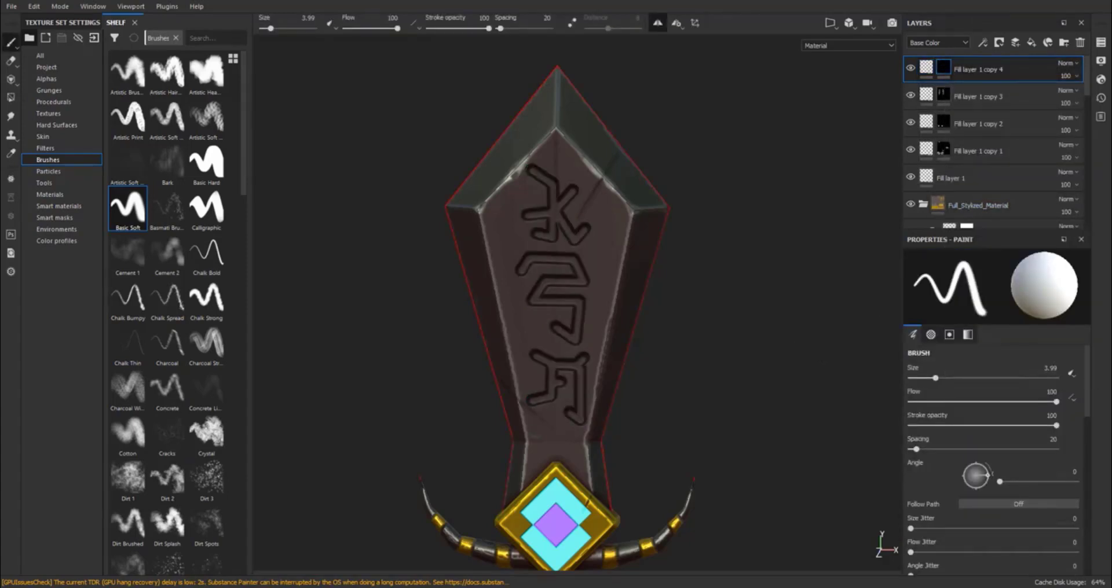
Taper the first rune's upper-left arm to a point on the mask of Fill layer 1 copy 3, using straight black strokes with a size 2.42 brush
alt+right_drag(525, 289, 809, 219)
alt+middle_drag(605, 196, 642, 235)
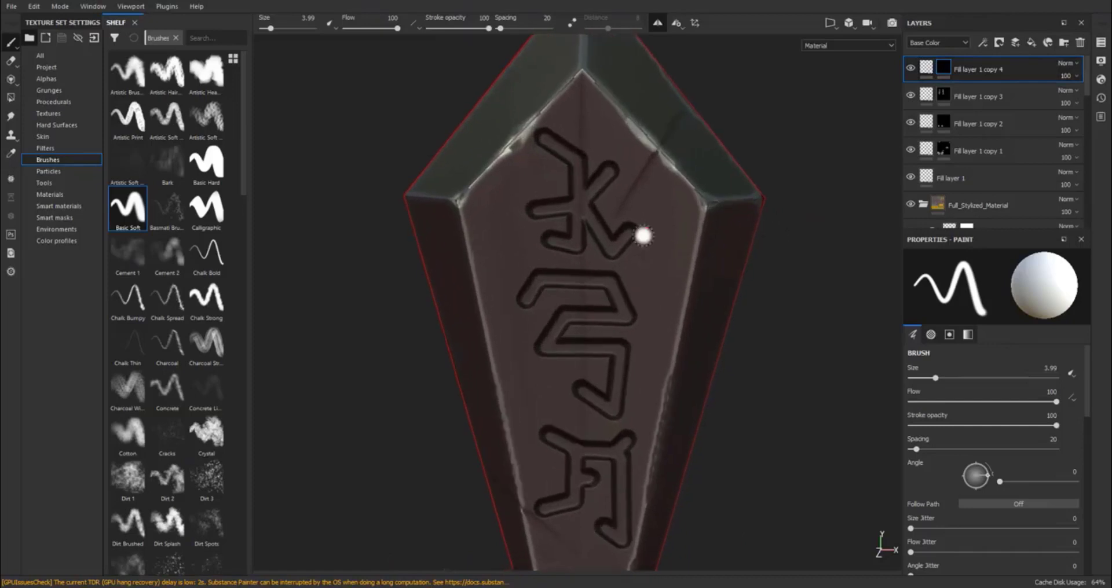
alt+right_drag(520, 212, 696, 205)
alt+middle_drag(611, 128, 556, 204)
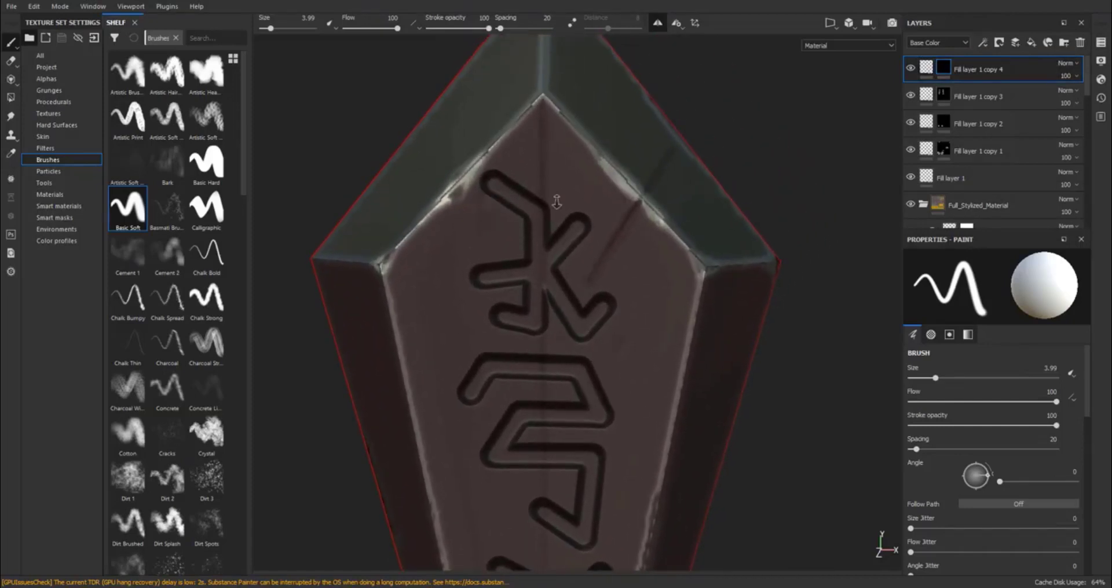
alt+right_drag(556, 203, 599, 205)
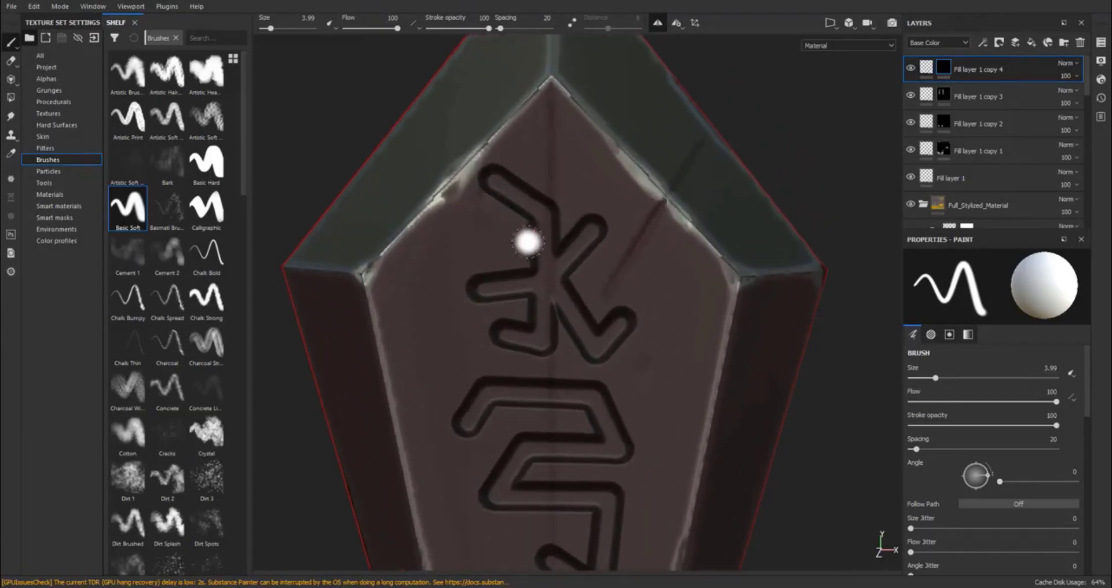
click(977, 96)
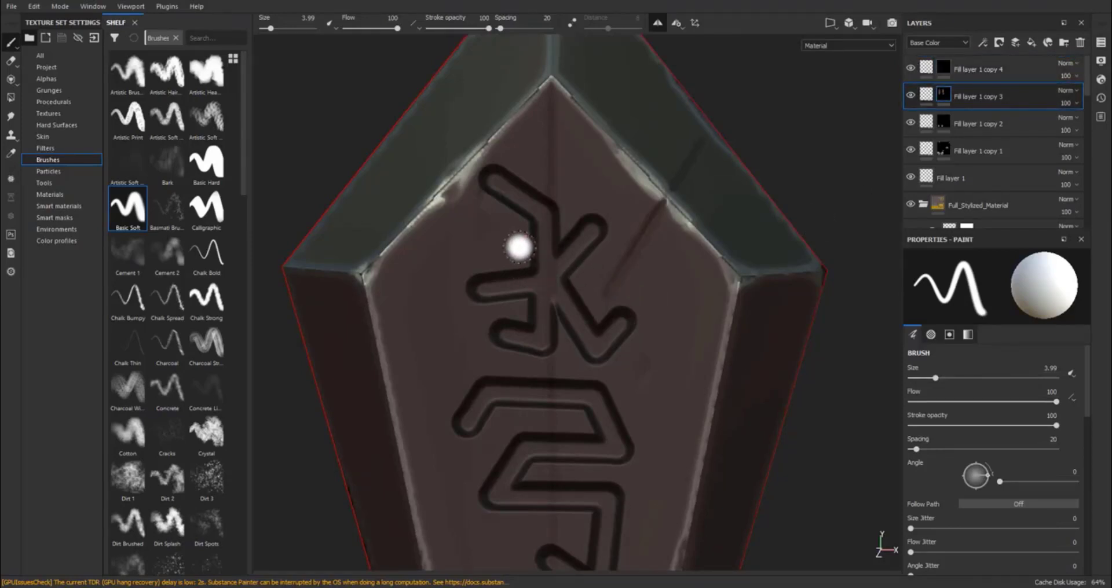
key(x)
ctrl+right_drag(519, 241, 519, 242)
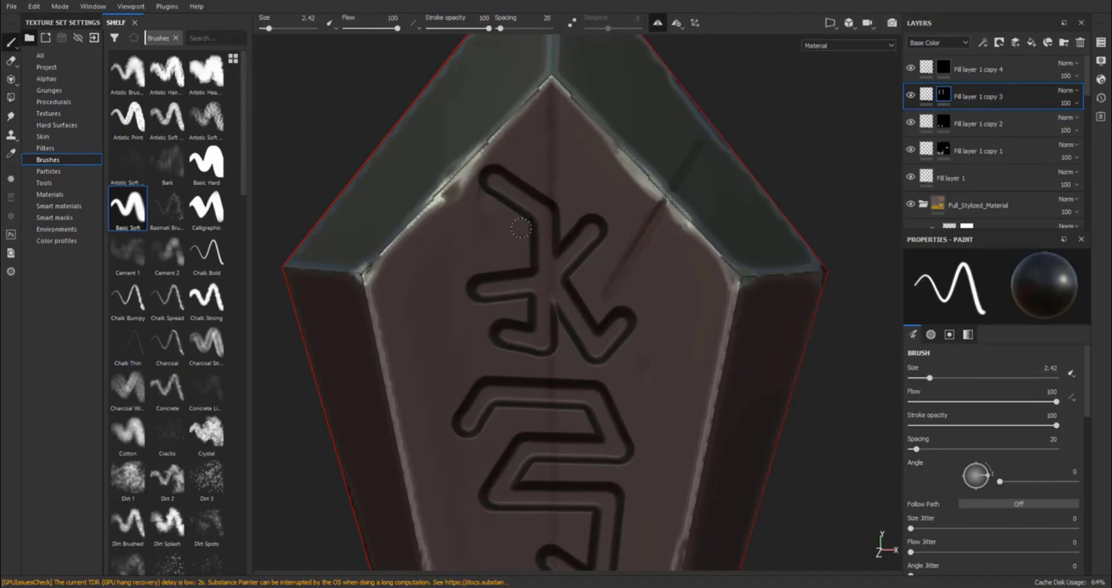
key(shift)
key(shift)
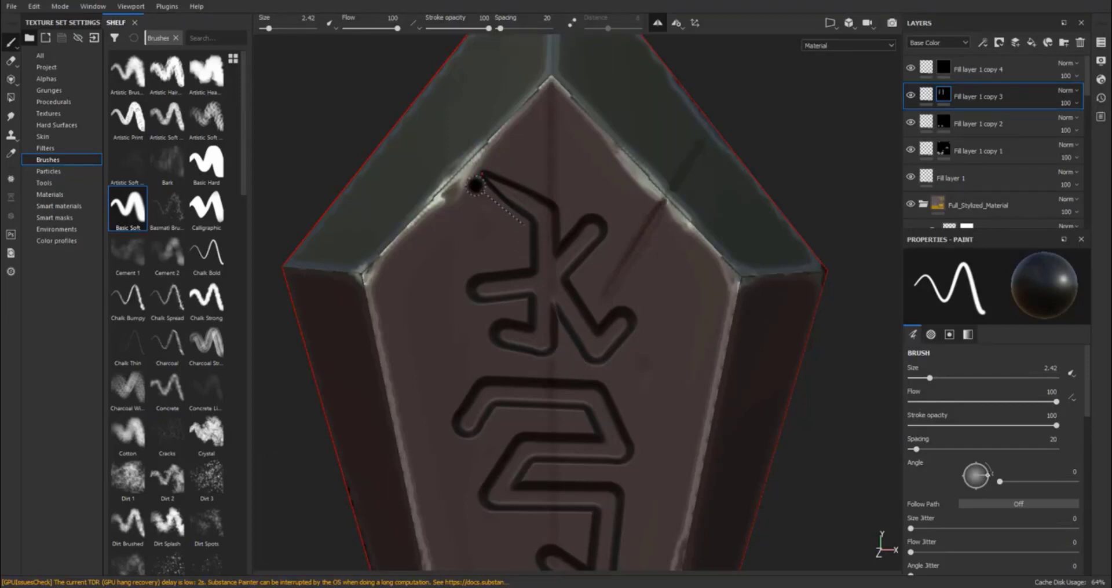
key(shift)
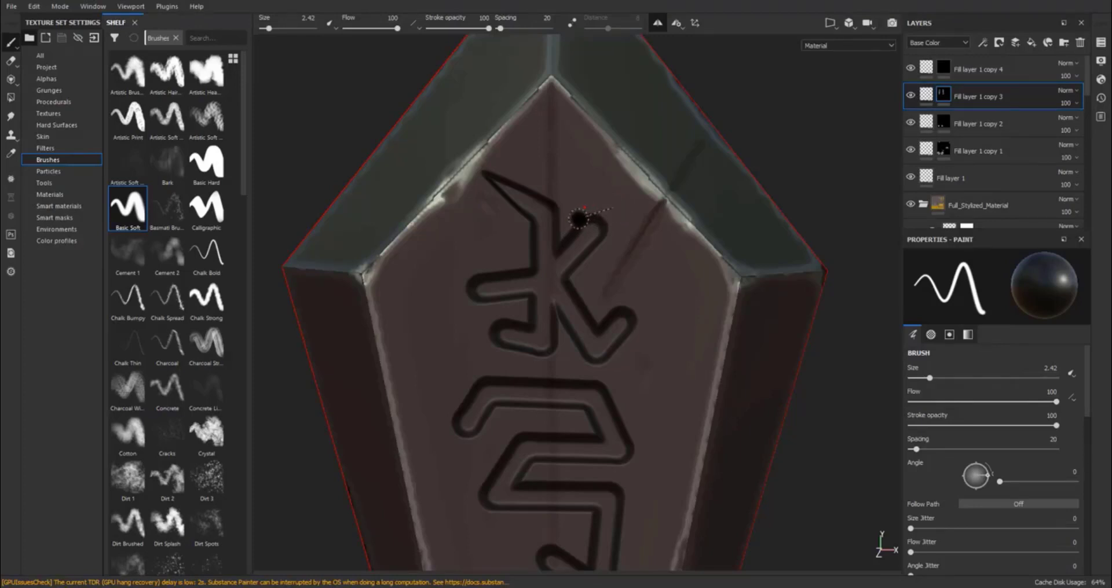
Taper the first rune's upper-right arm to a sharp point by trimming its sides with straight black strokes
key(shift)
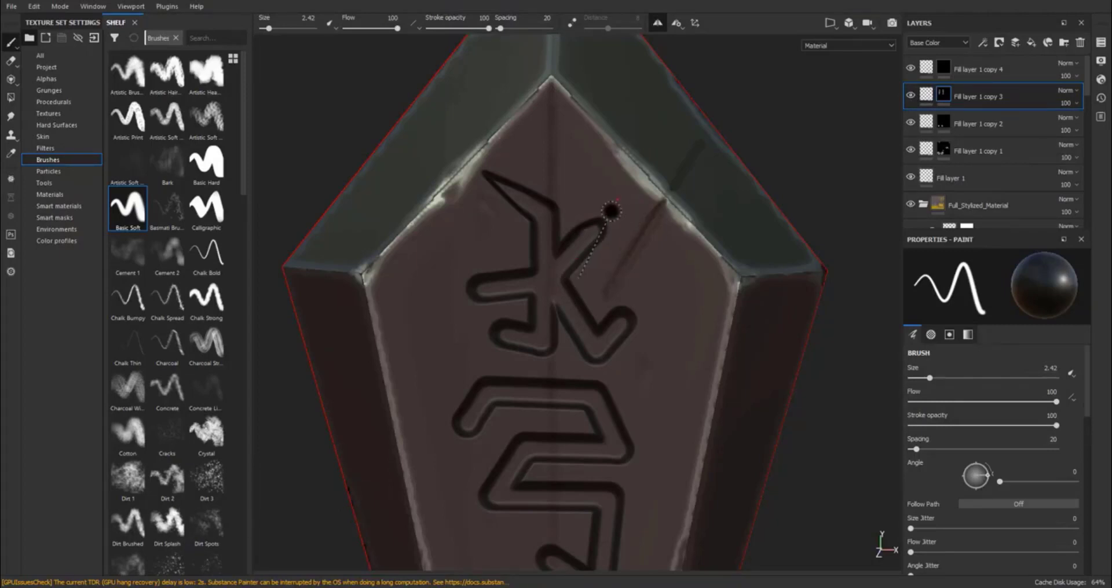
key(shift)
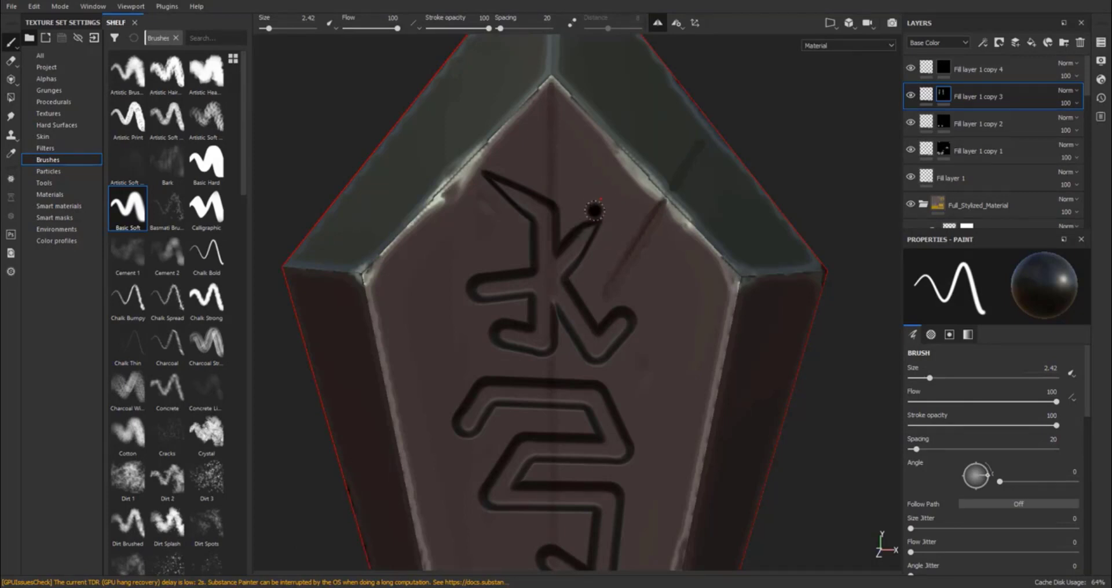
key(shift)
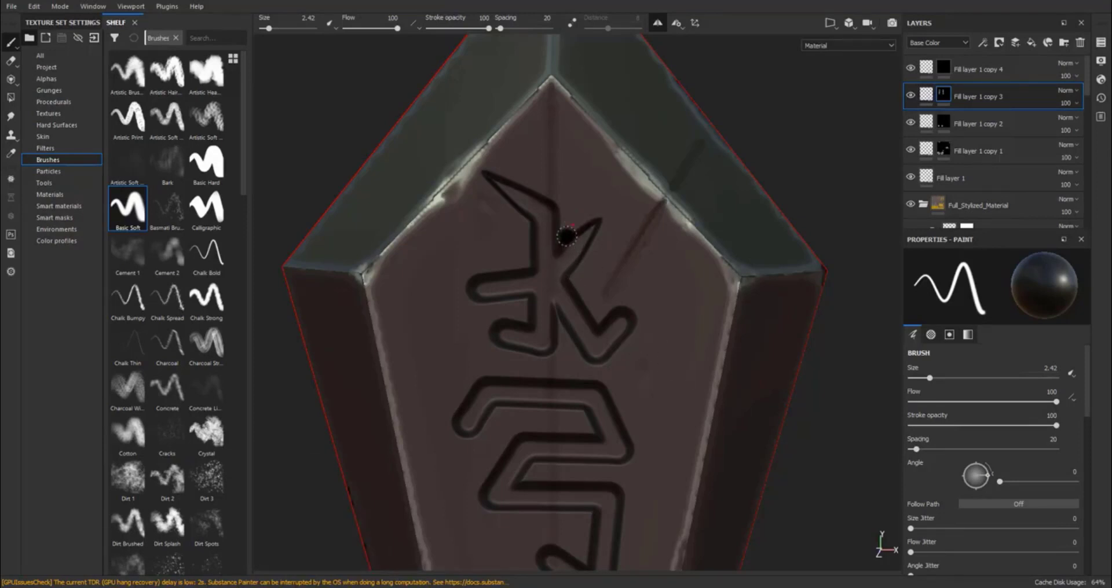
Trim the base of the first rune's upper-right arm in black, then repaint its junction with the stem in white
key(shift)
key(shift)
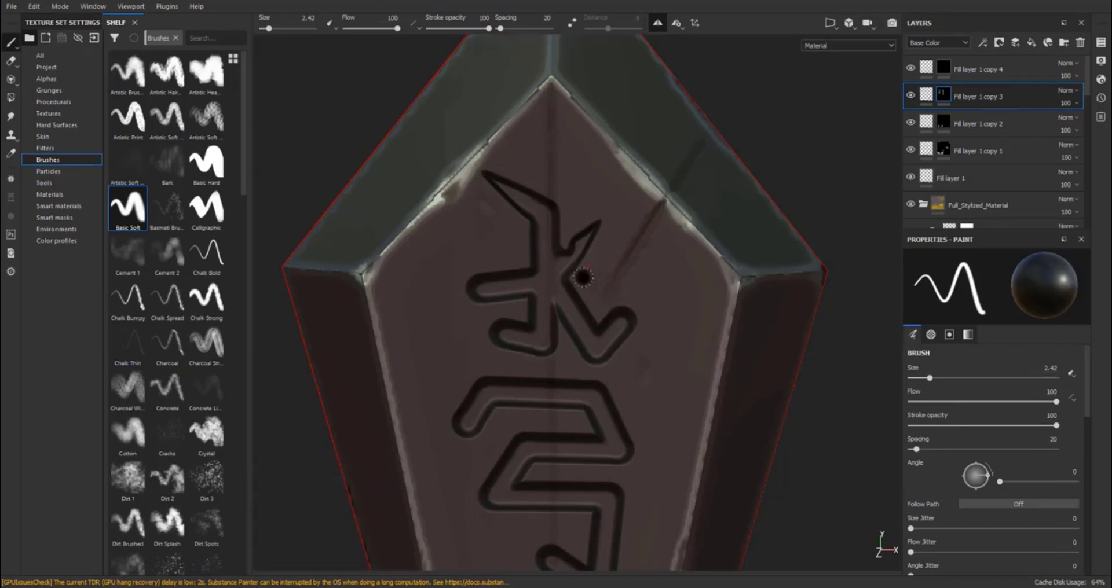
key(x)
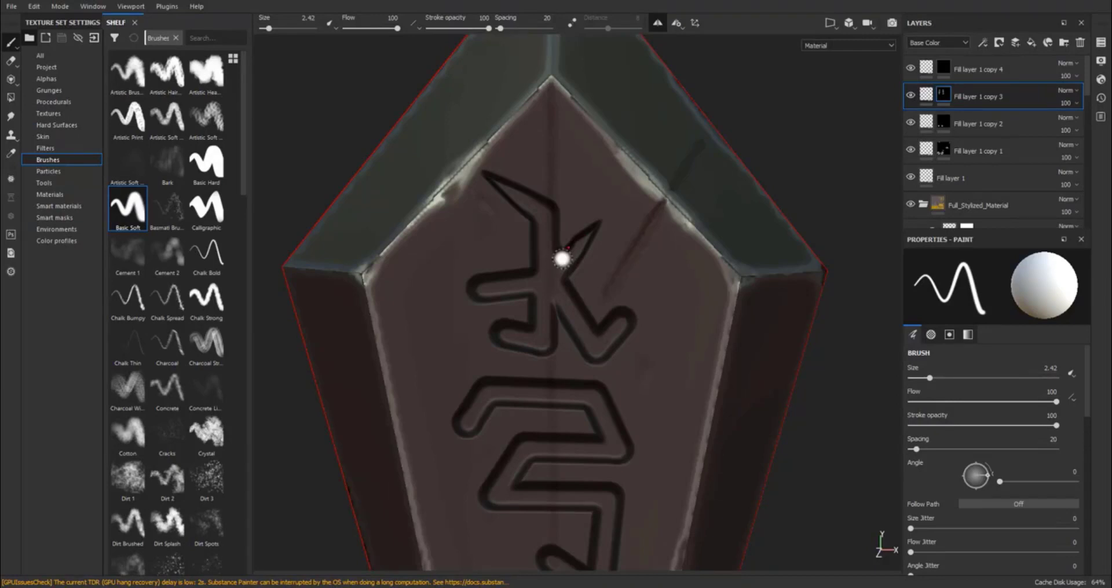
key(shift)
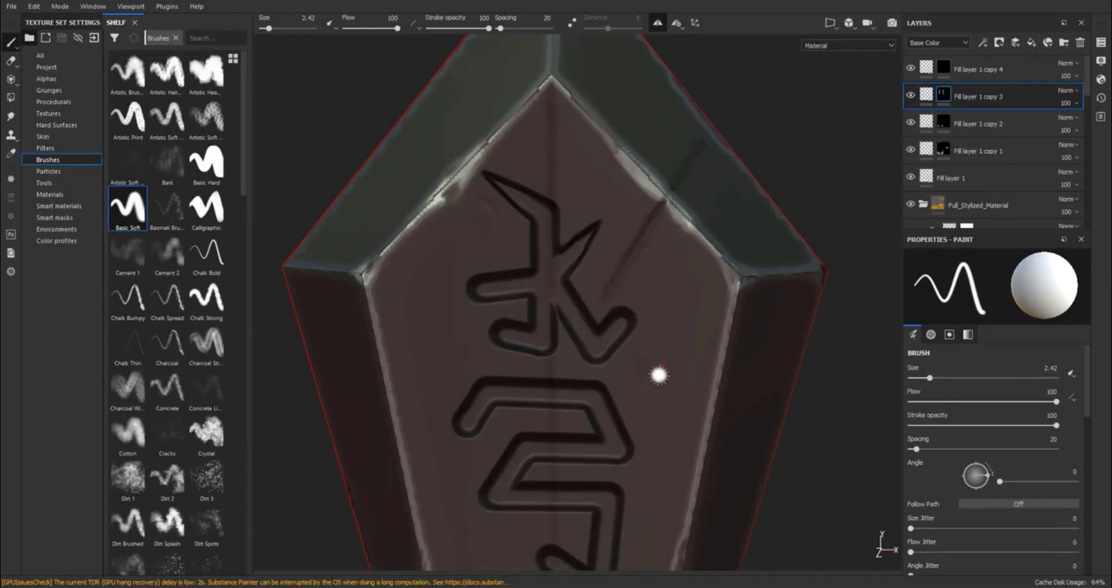
Taper the end of the first rune's lower-right hook to a point with straight black strokes at brush sizes 2.42 and 2.8
key(x)
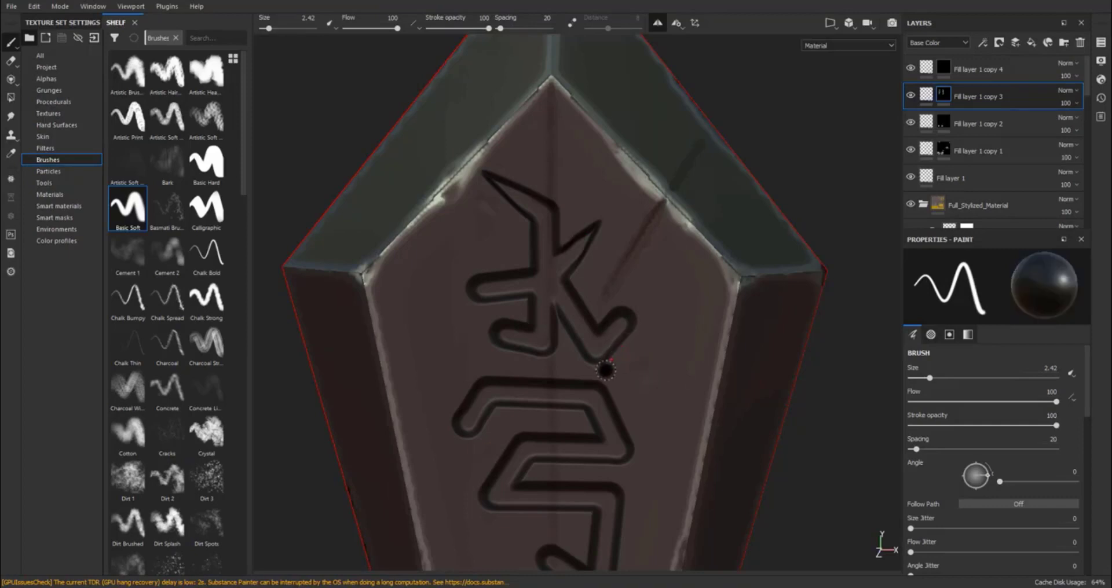
key(shift)
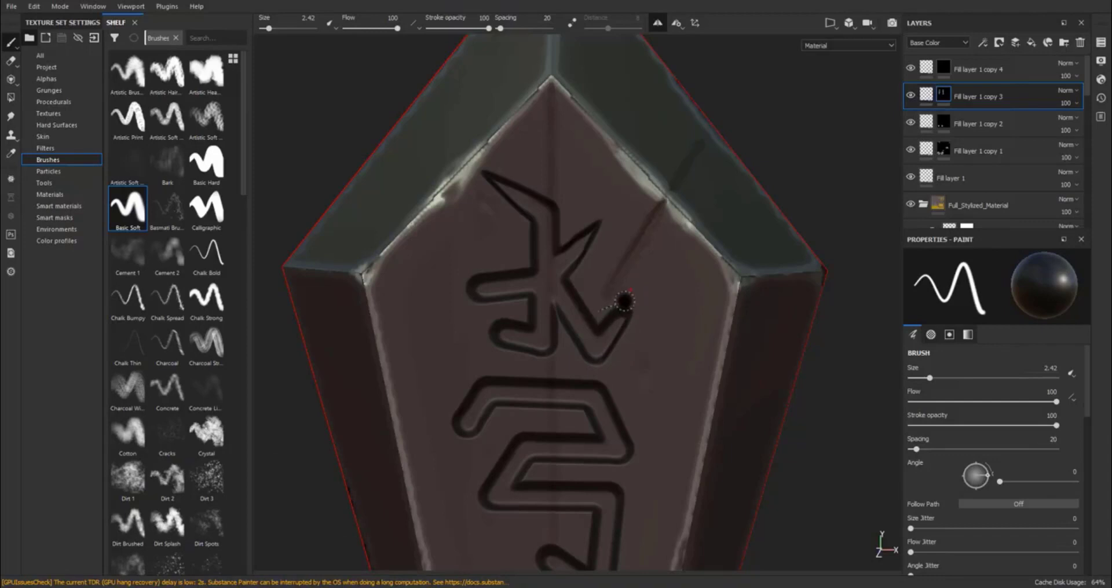
key(shift)
ctrl+right_drag(604, 305, 602, 314)
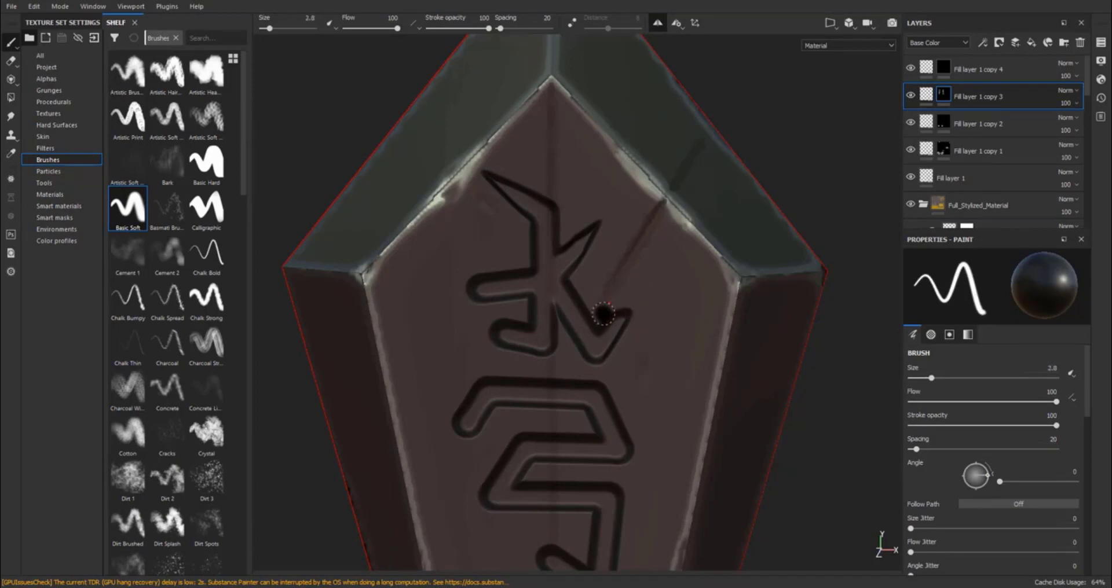
key(shift)
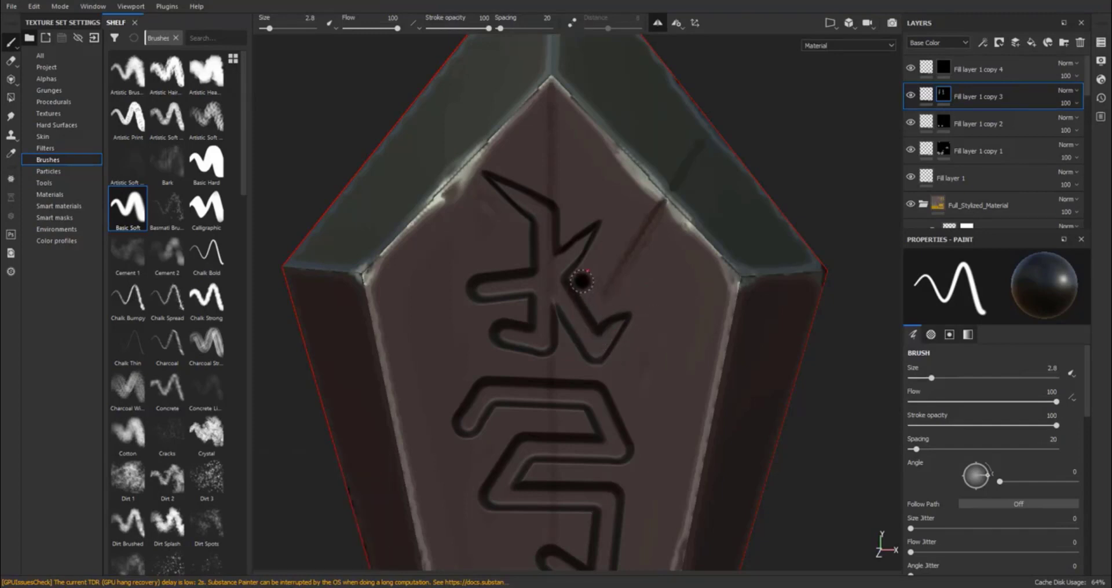
key(shift)
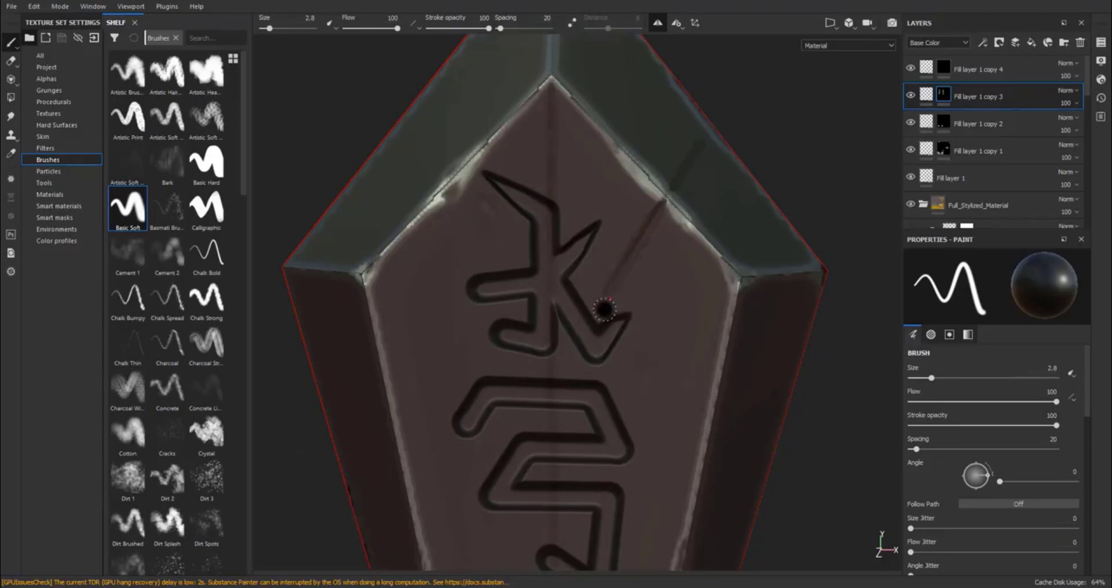
key(shift)
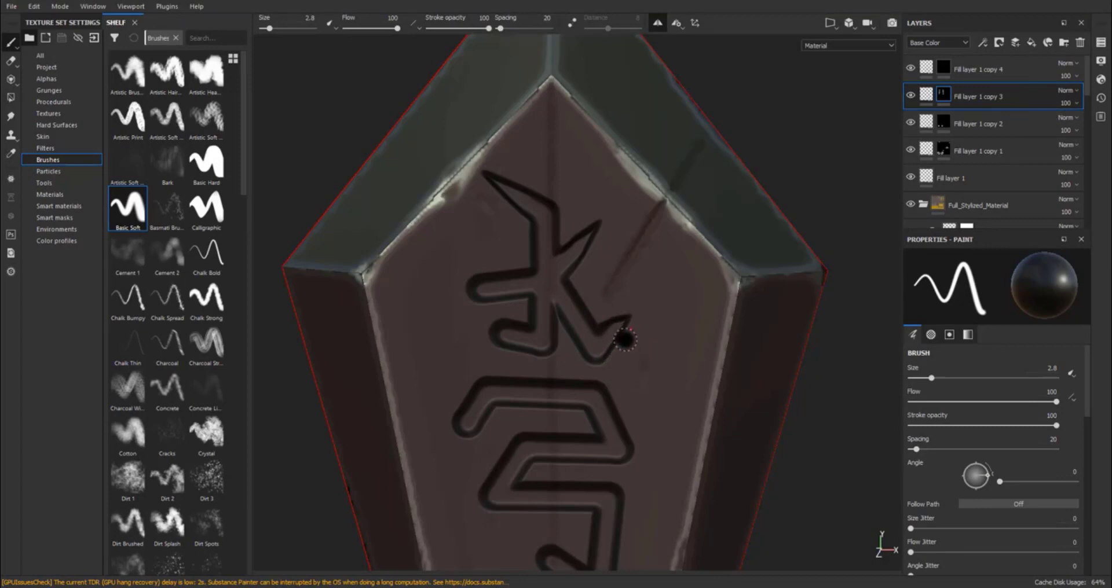
Sharpen the first rune's lower-right corner and taper its two lower-left arms to points with straight black strokes
key(shift)
shift+click(595, 371)
mouse_move(551, 345)
mouse_down()
mouse_move(561, 330)
mouse_move(595, 371)
mouse_up()
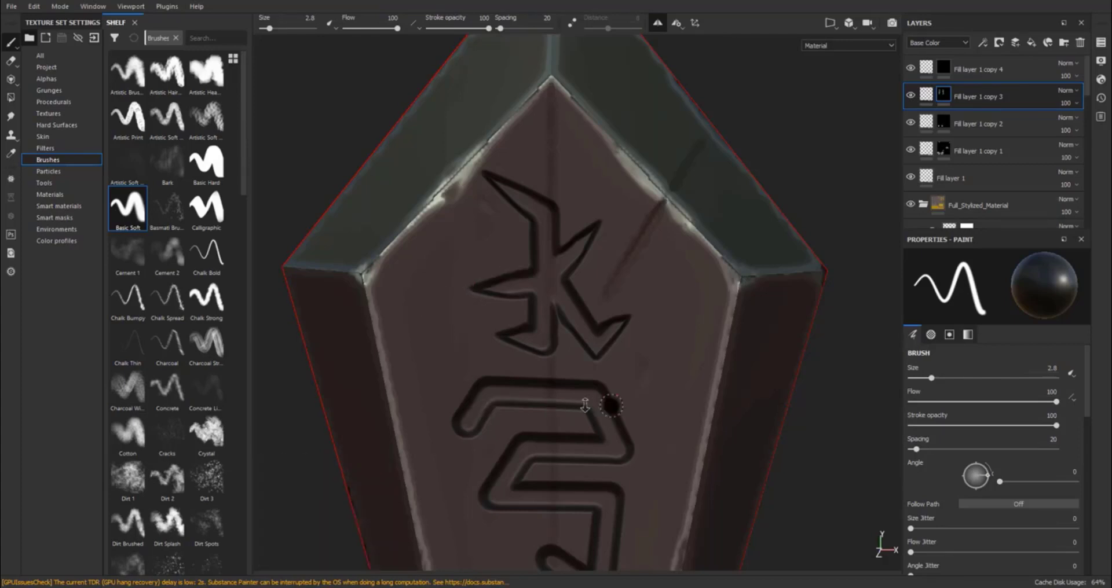
Repaint the first rune's lower stem and lower-right leg in white with the size 2.8 brush
scroll(573, 405, down, 2)
alt+middle_drag(534, 353, 502, 313)
alt+right_drag(617, 342, 649, 342)
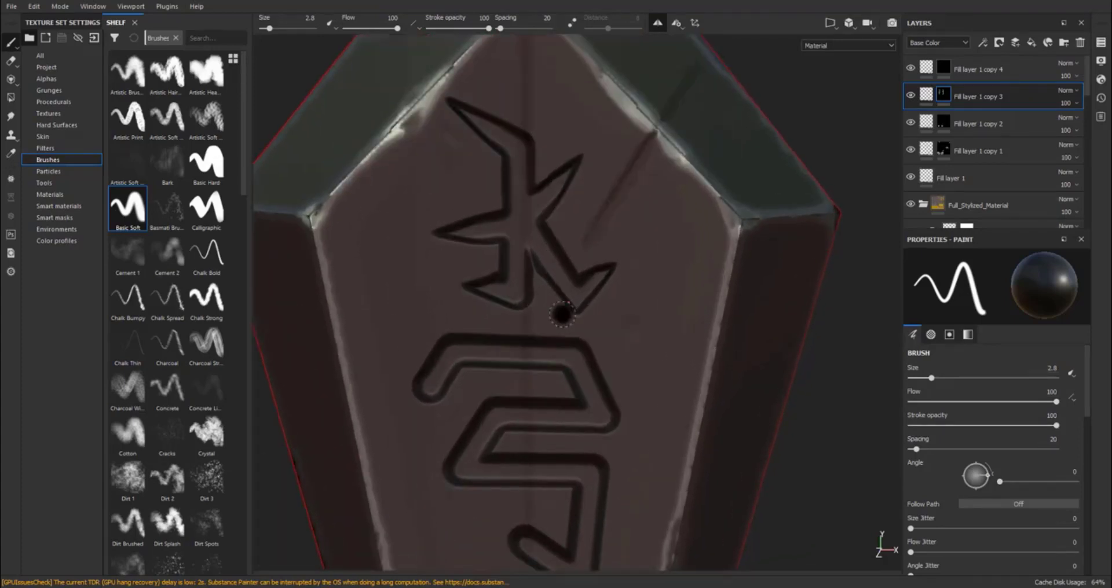
key(x)
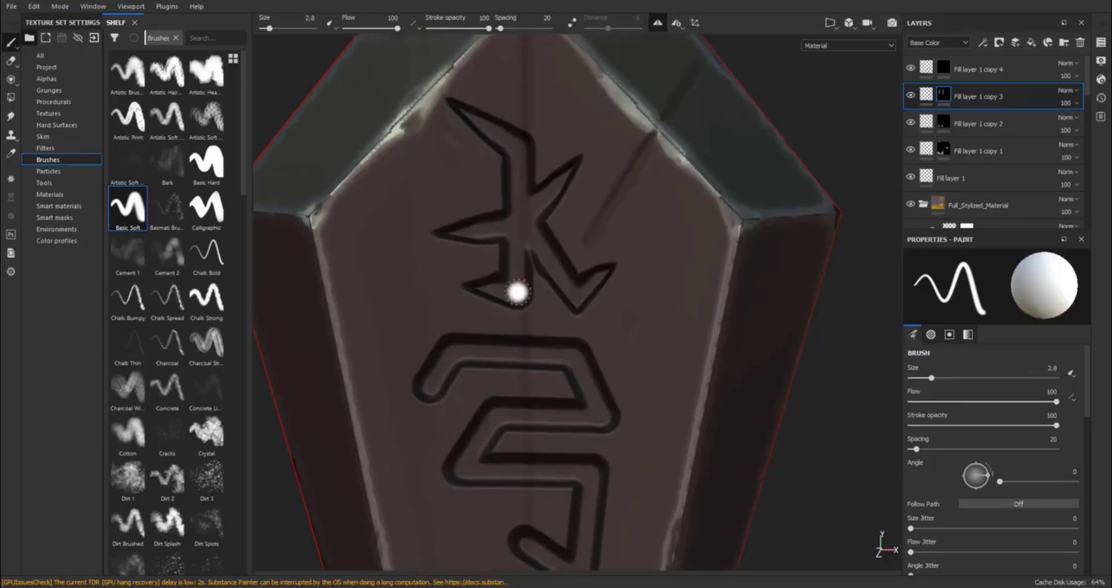
shift+click(519, 233)
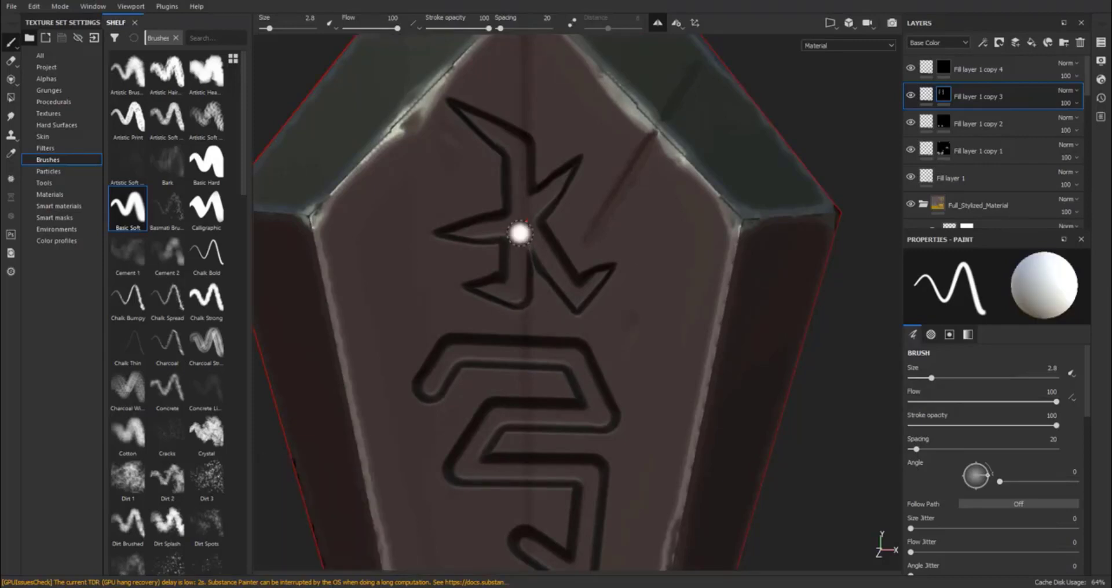
click(557, 274)
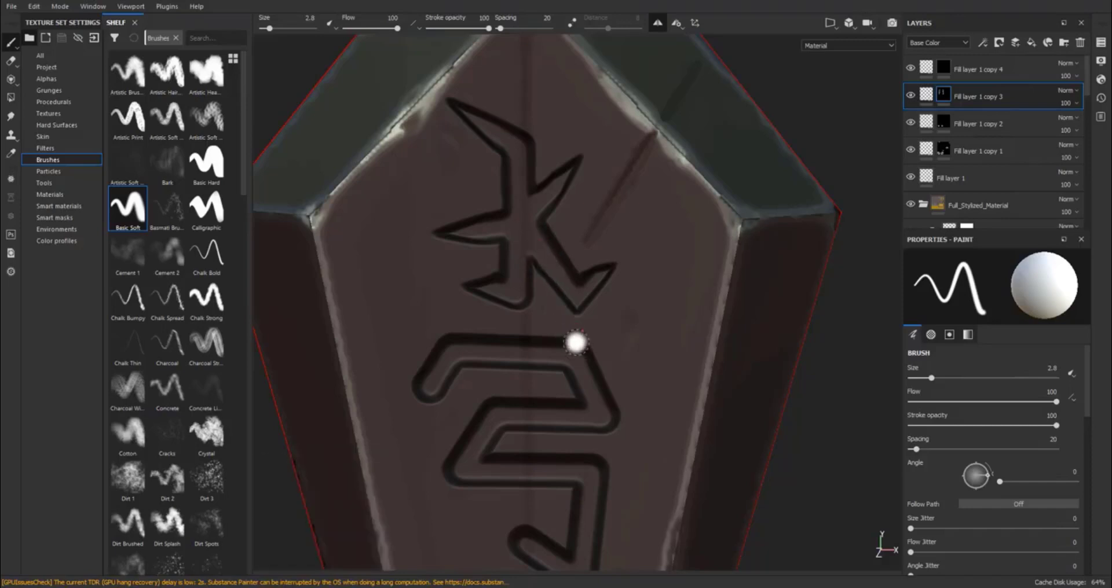
Touch up the first rune's lower-left hook in white, reducing the brush size to 1.68 and 0.95
key(bracketleft)
key(bracketleft)
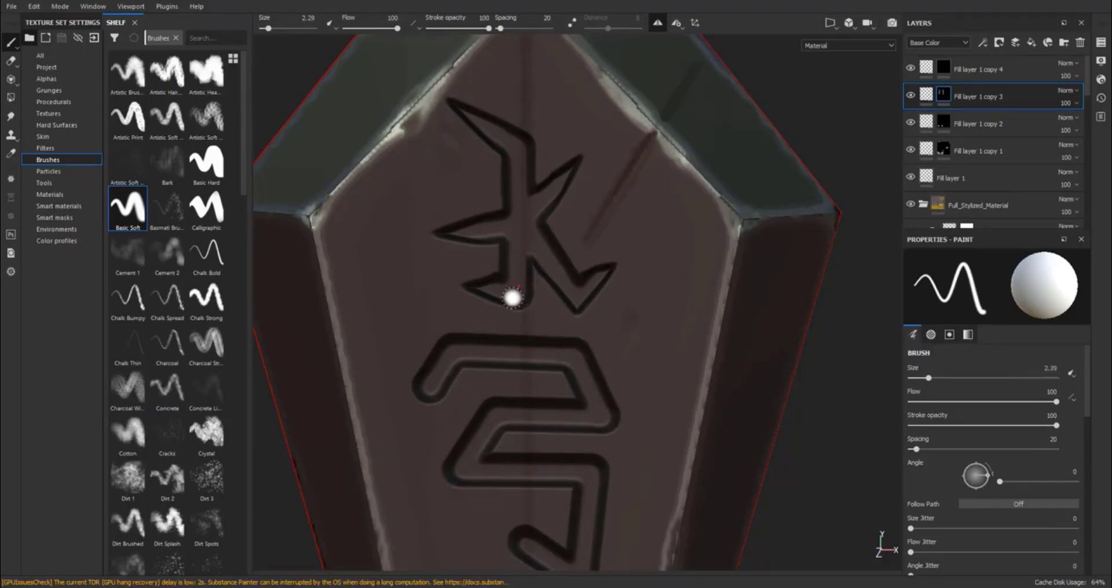
ctrl+right_drag(513, 298, 511, 298)
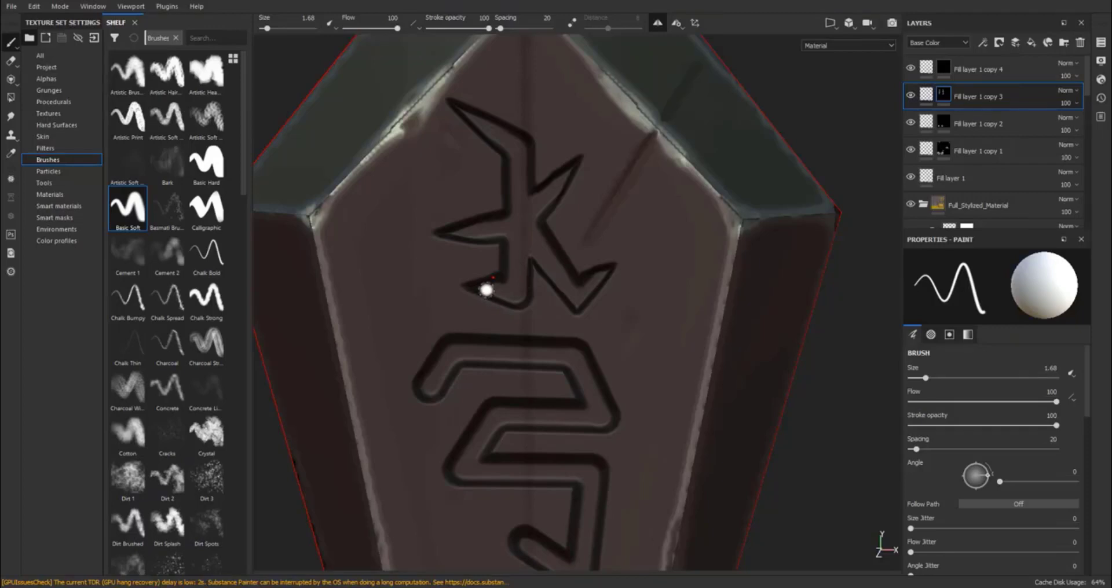
ctrl+right_drag(490, 289, 474, 289)
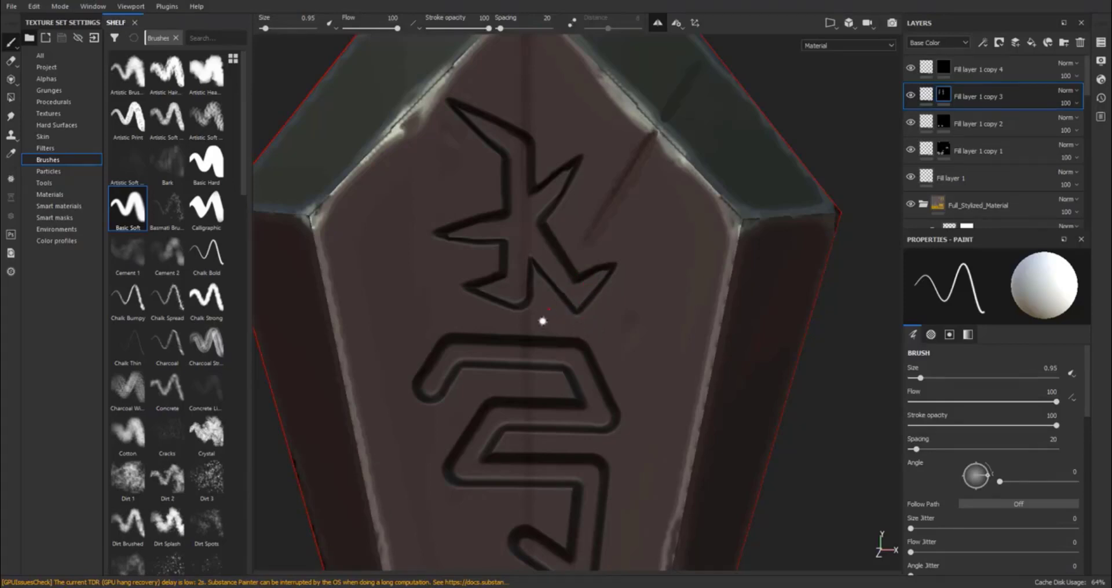
Sharpen the bottom corner of the first rune's stem and its notch beside the right leg in black at brush sizes 2 and 1.2
key(x)
ctrl+right_drag(516, 321, 541, 318)
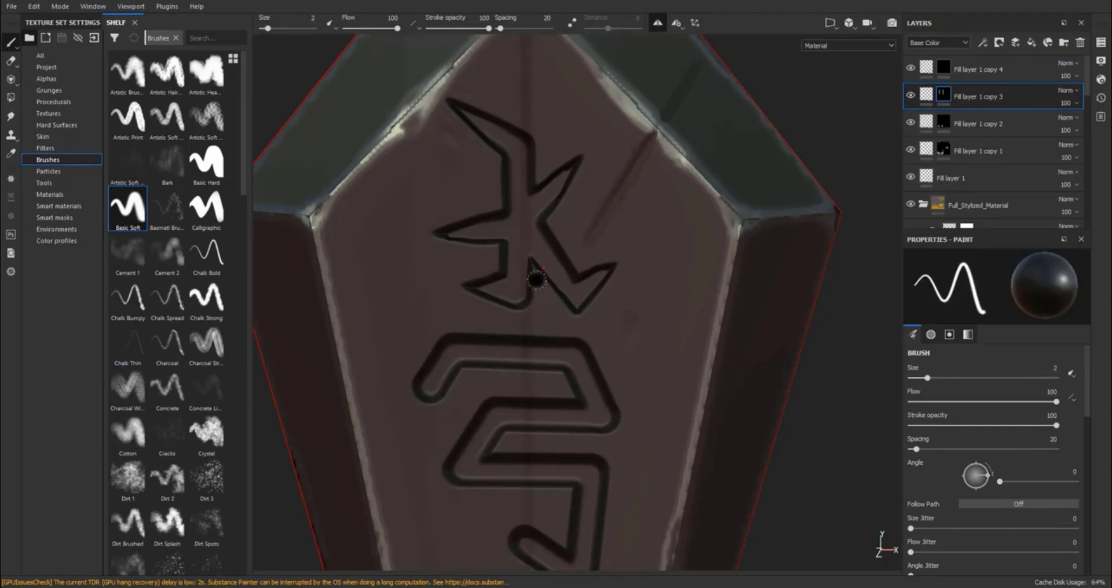
ctrl+right_drag(536, 280, 540, 290)
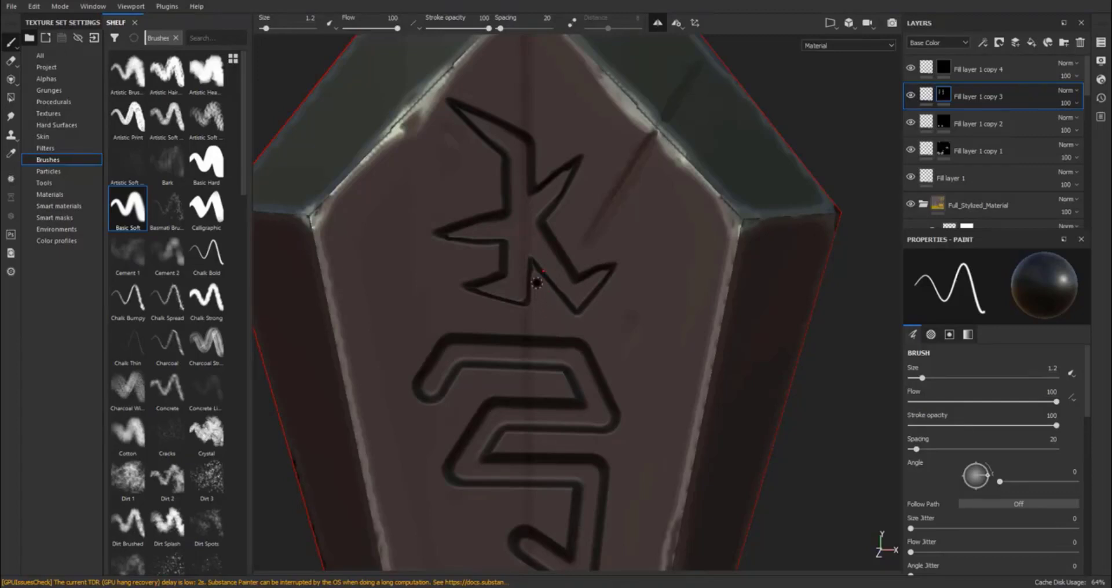
Taper the second rune's upper-left end to a point with straight black strokes at brush size 2.23
alt+drag(641, 293, 503, 229)
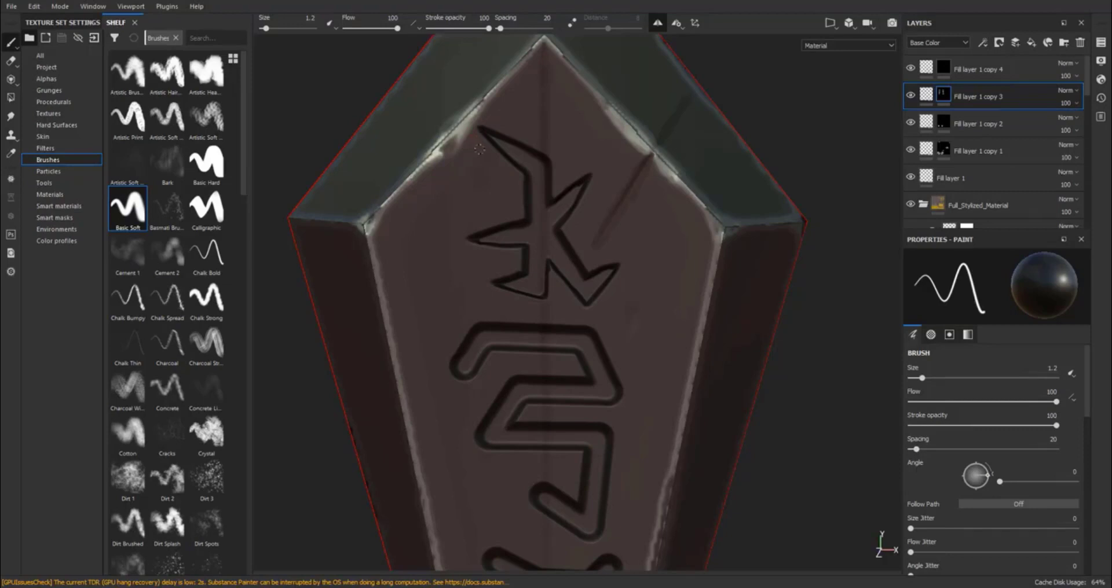
scroll(472, 315, up, 1)
alt+middle_drag(471, 315, 402, 113)
mouse_move(506, 285)
alt+middle_down()
mouse_move(497, 264)
mouse_move(492, 315)
alt+middle_up()
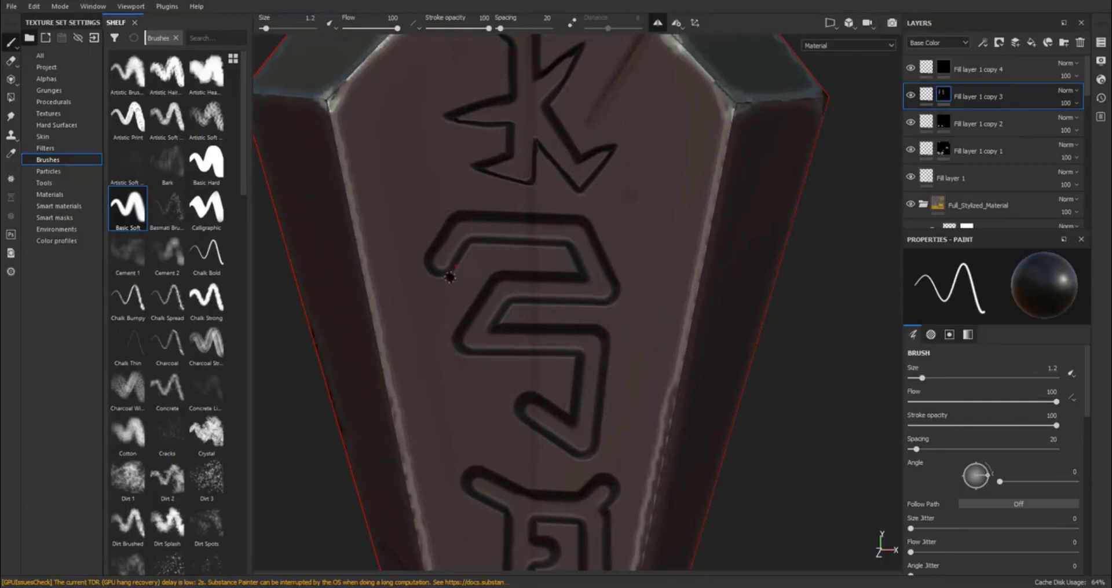
key(bracketright)
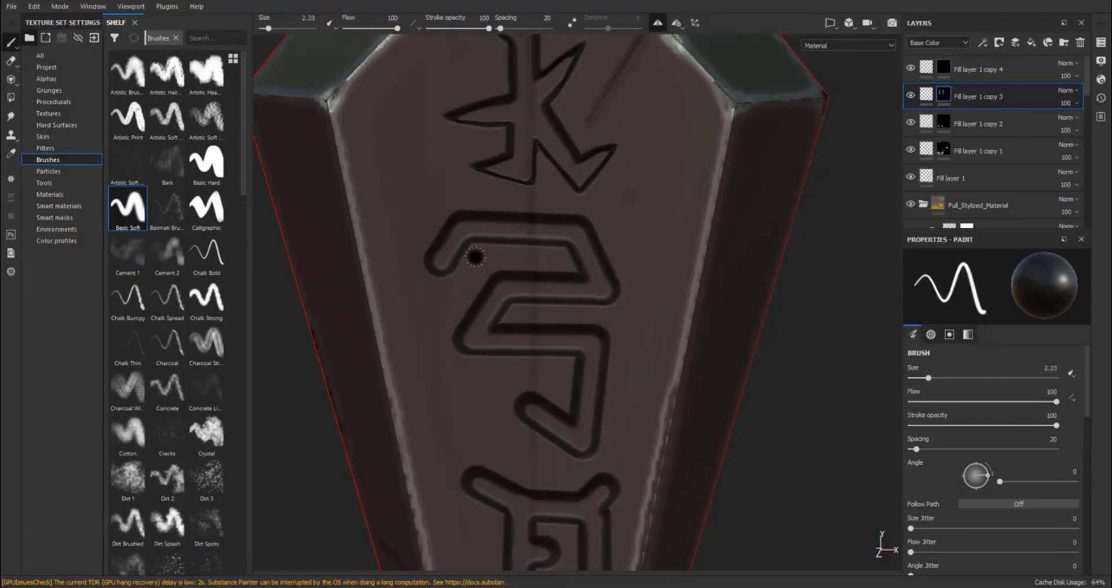
click(422, 290)
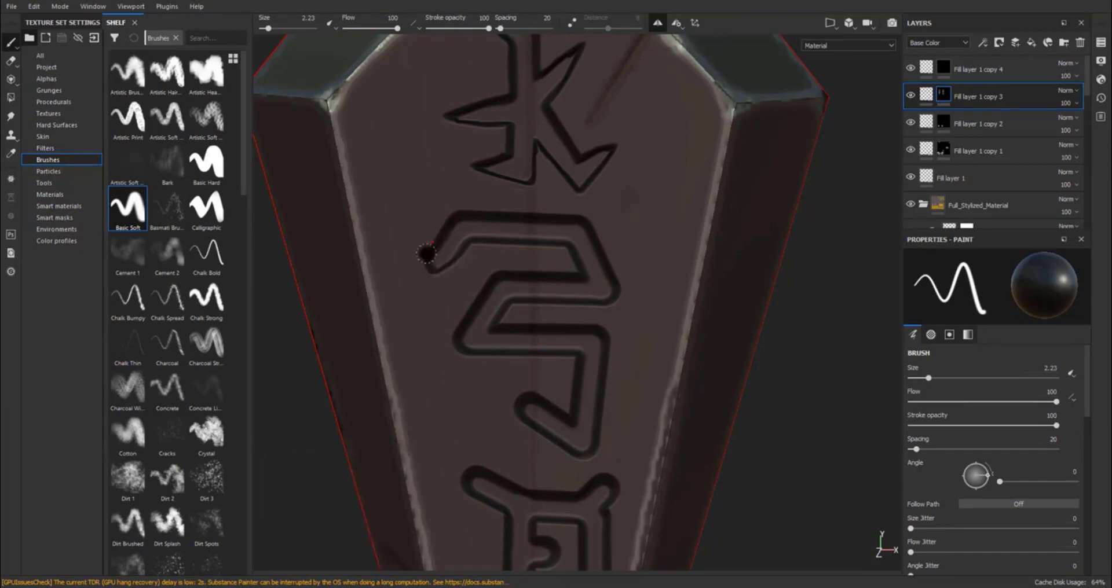
shift+click(457, 192)
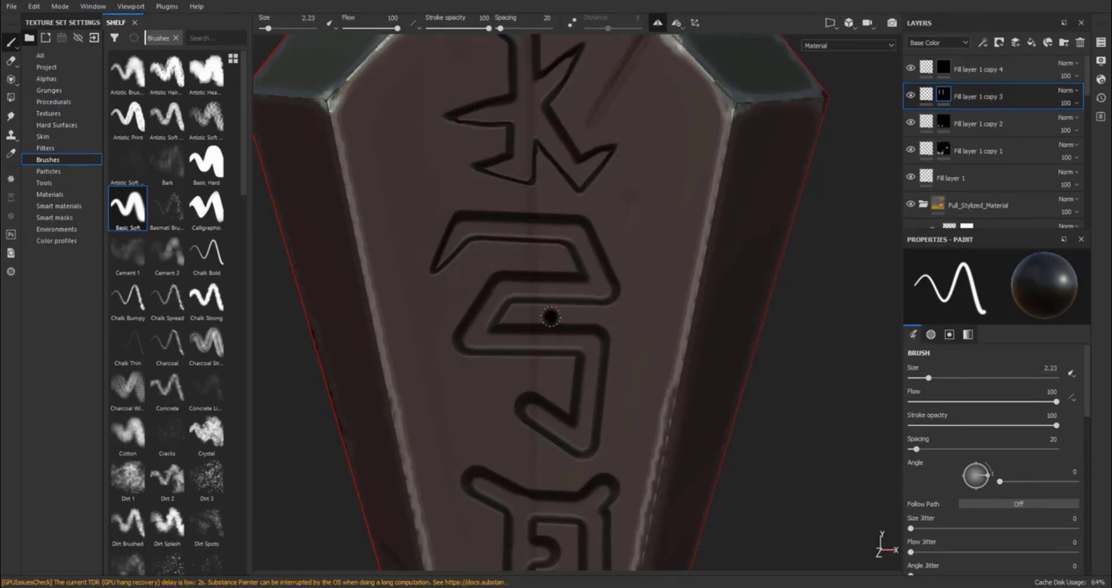
Sharpen the second rune's upper-right and middle-left outer corners with straight black strokes at brush size 1.57
key(bracketleft)
key(bracketright)
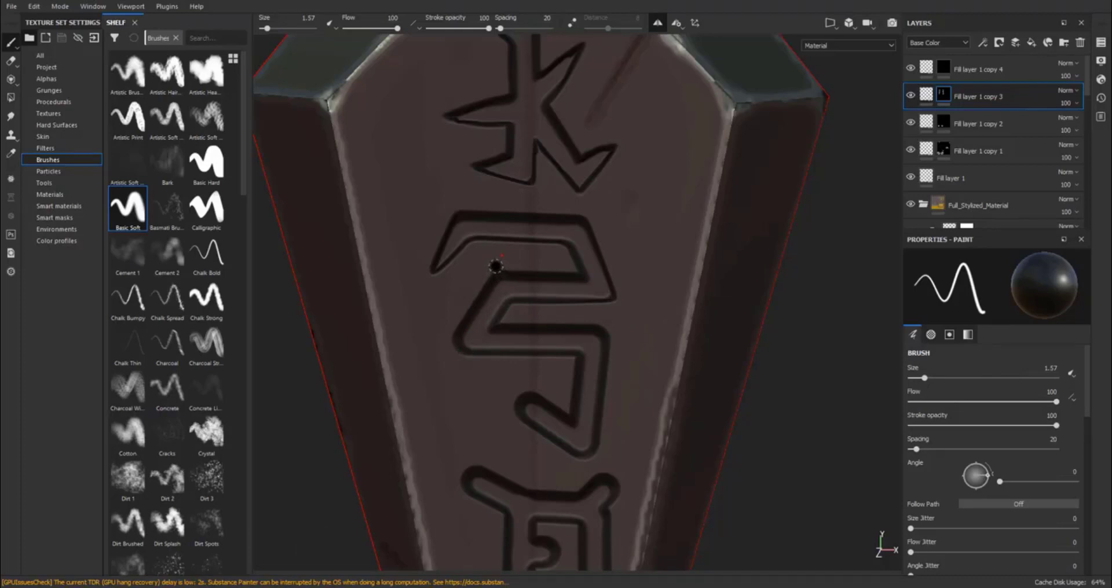
key(shift)
shift+click(443, 366)
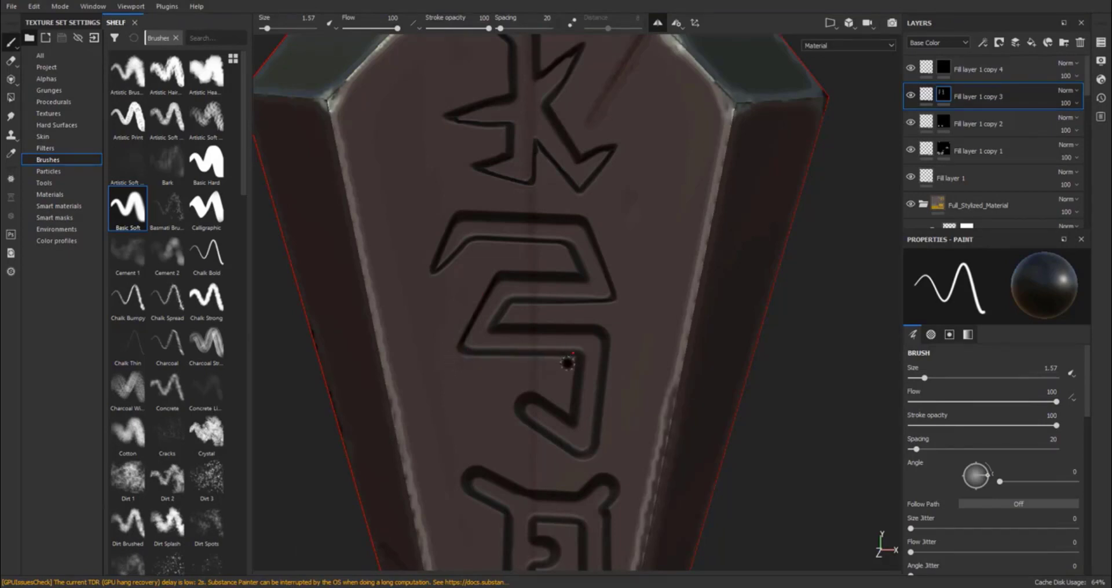
Sharpen the second rune's lower-right and bottom outer corners with straight black strokes at brush size 2.29
key(shift)
key(bracketright)
key(bracketright)
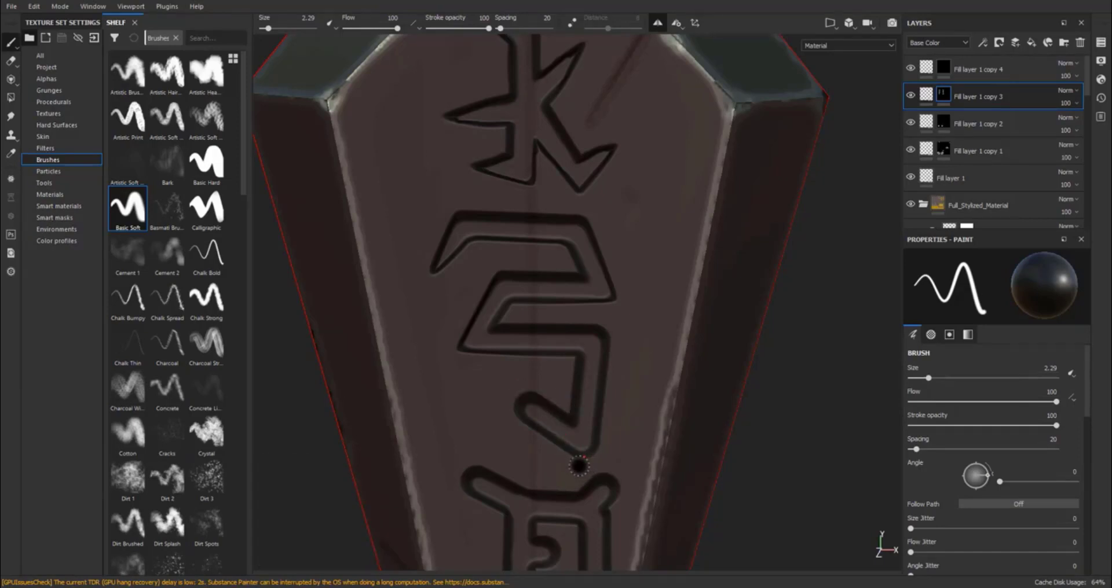
click(614, 318)
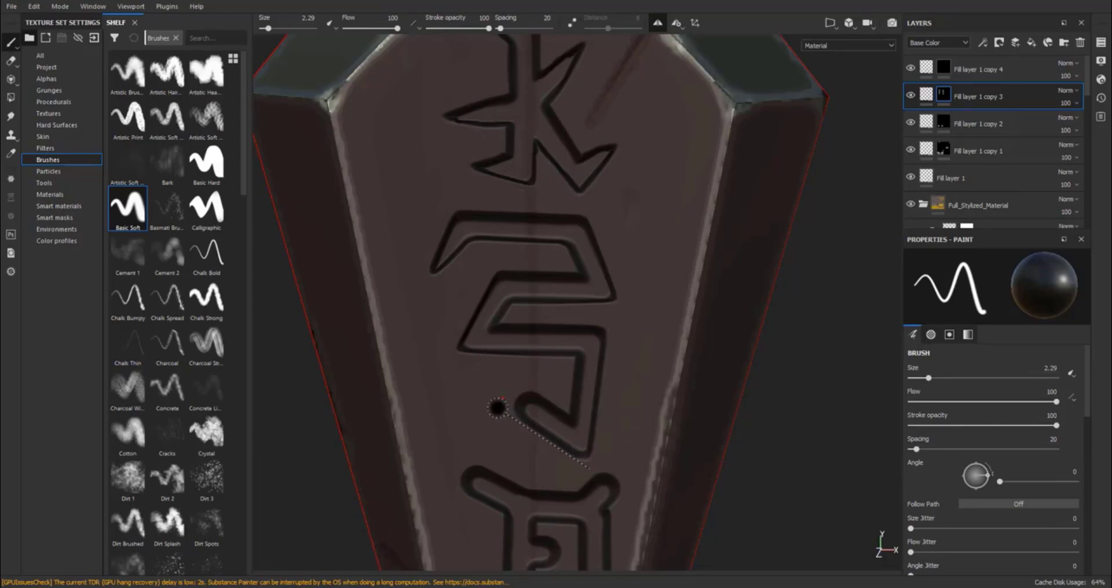
Taper the second rune's bottom hook end to a point in black, then touch up its inside in white at brush size 1.57
shift+click(495, 391)
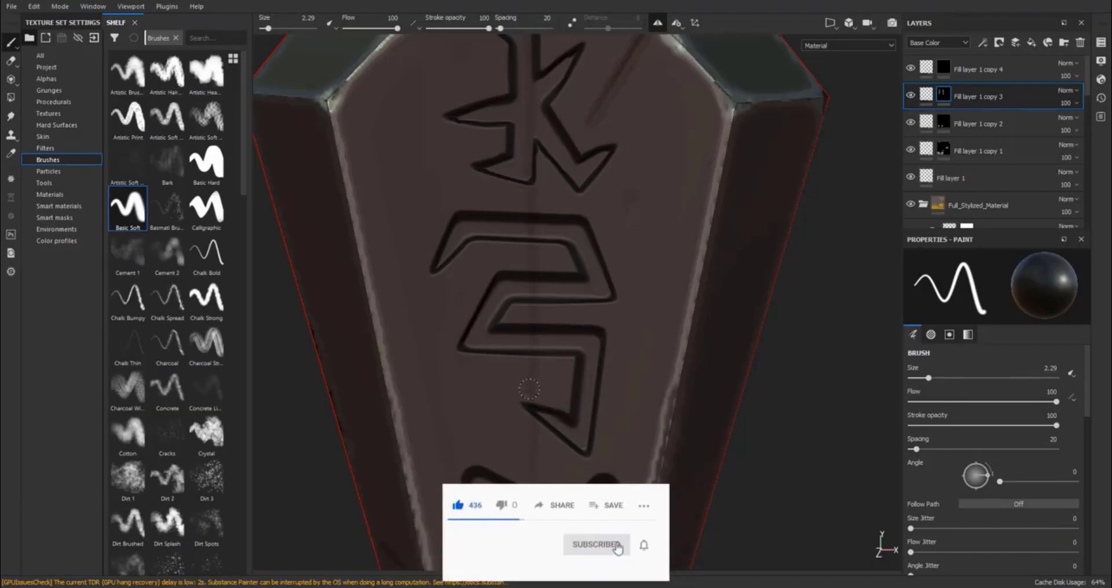
drag(529, 398, 564, 411)
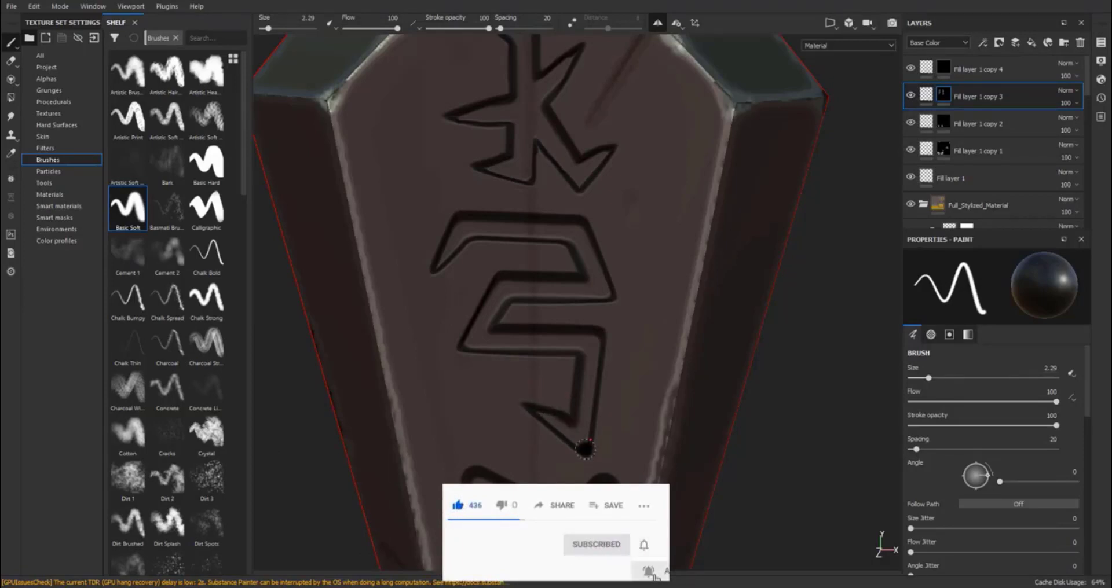
key(x)
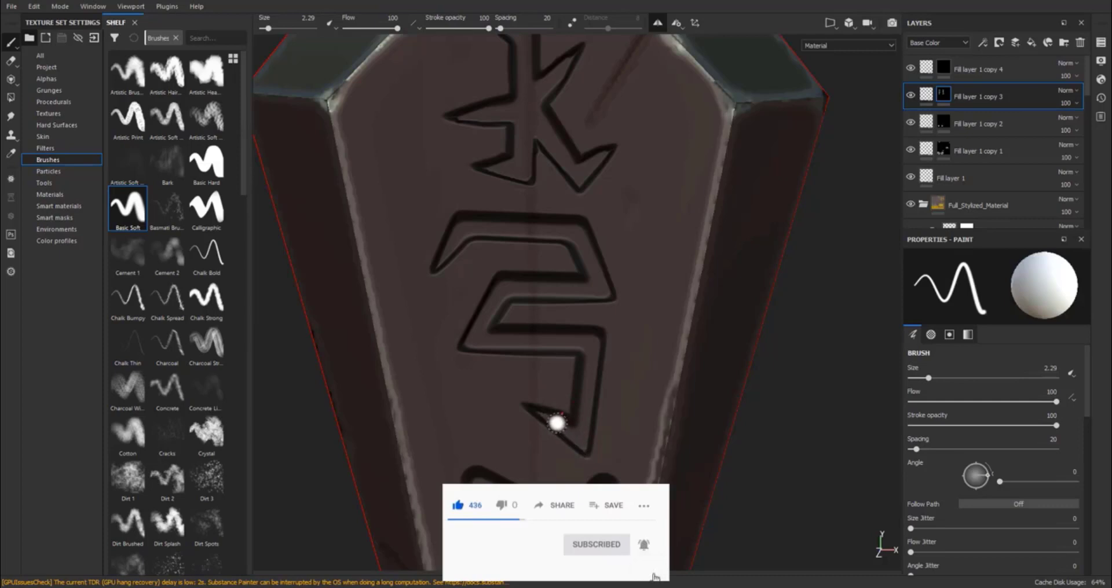
ctrl+right_drag(554, 422, 544, 422)
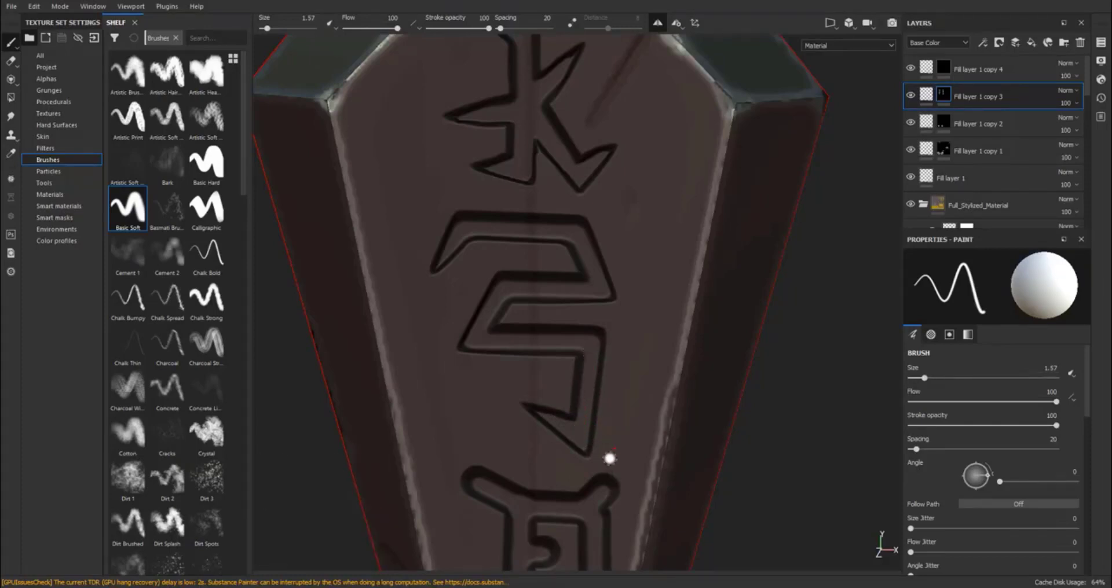
Set up a black brush of size 2.66 for trimming the third rune on the mask
mouse_move(658, 380)
alt+right_down()
mouse_move(551, 359)
mouse_move(563, 360)
alt+right_up()
alt+middle_drag(552, 366, 533, 250)
alt+middle_drag(604, 425, 580, 342)
alt+right_drag(509, 357, 511, 279)
alt+middle_drag(508, 346, 502, 403)
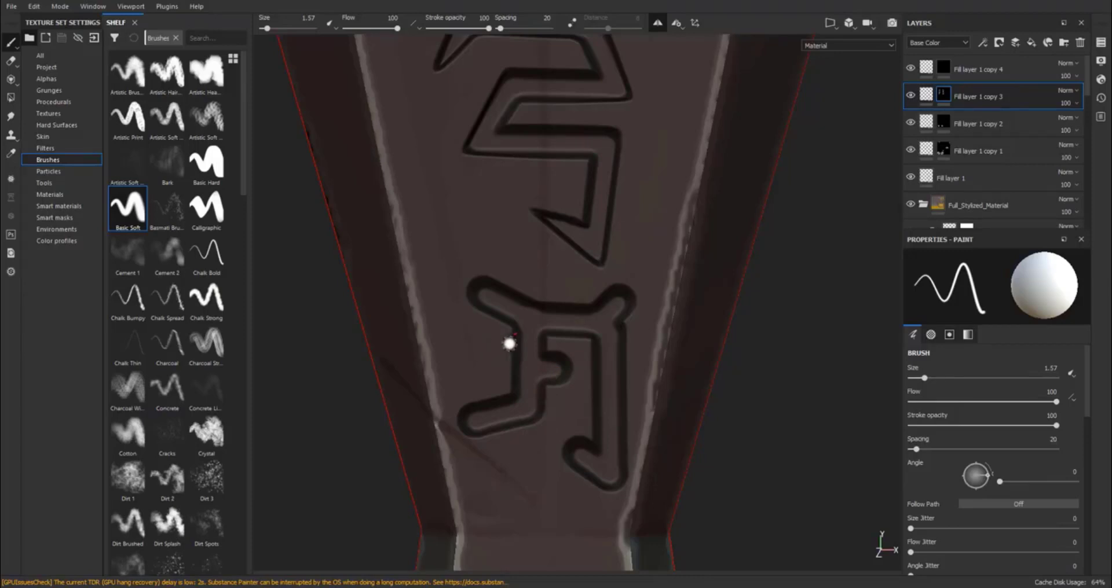
key(x)
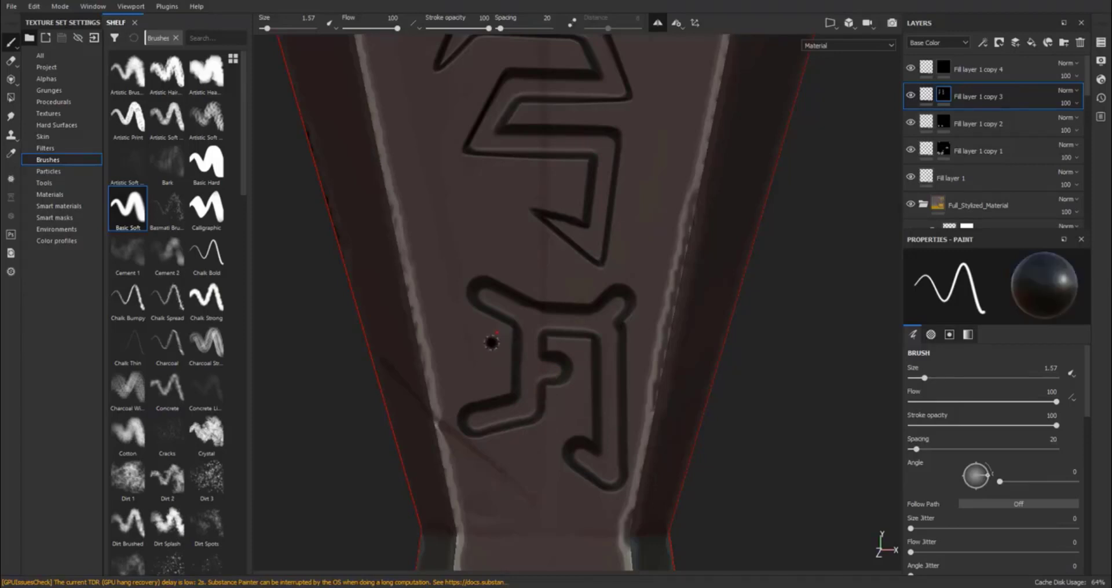
ctrl+right_drag(491, 343, 503, 341)
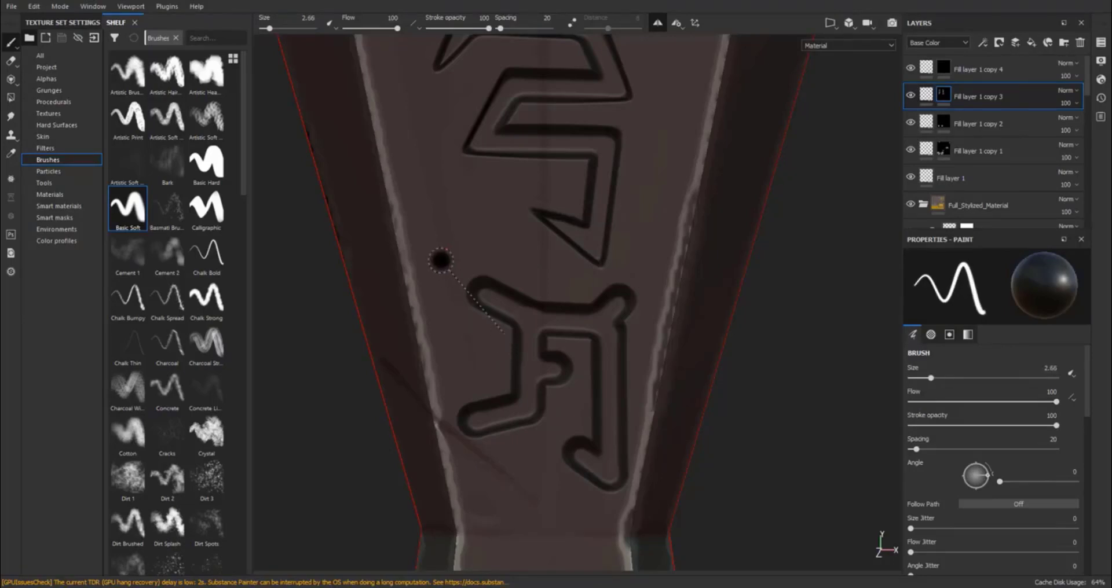
key(shift)
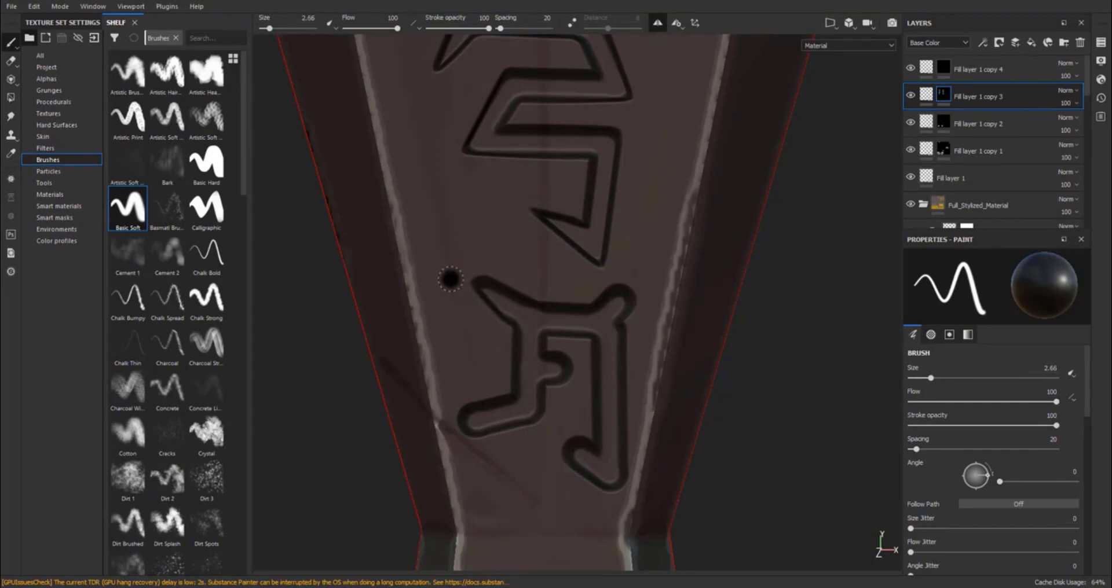
key(shift)
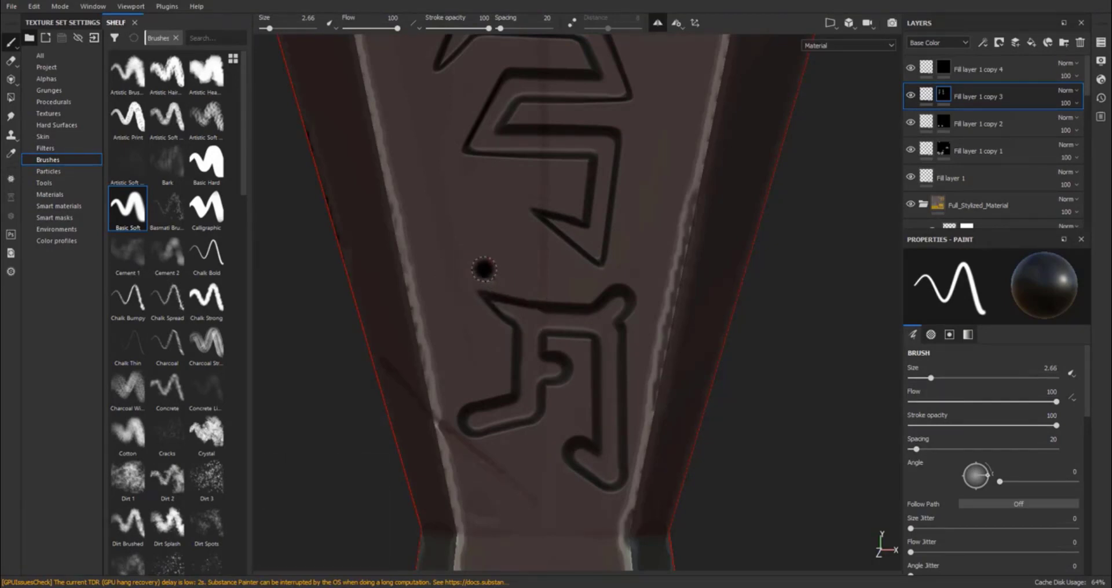
key(ctrl)
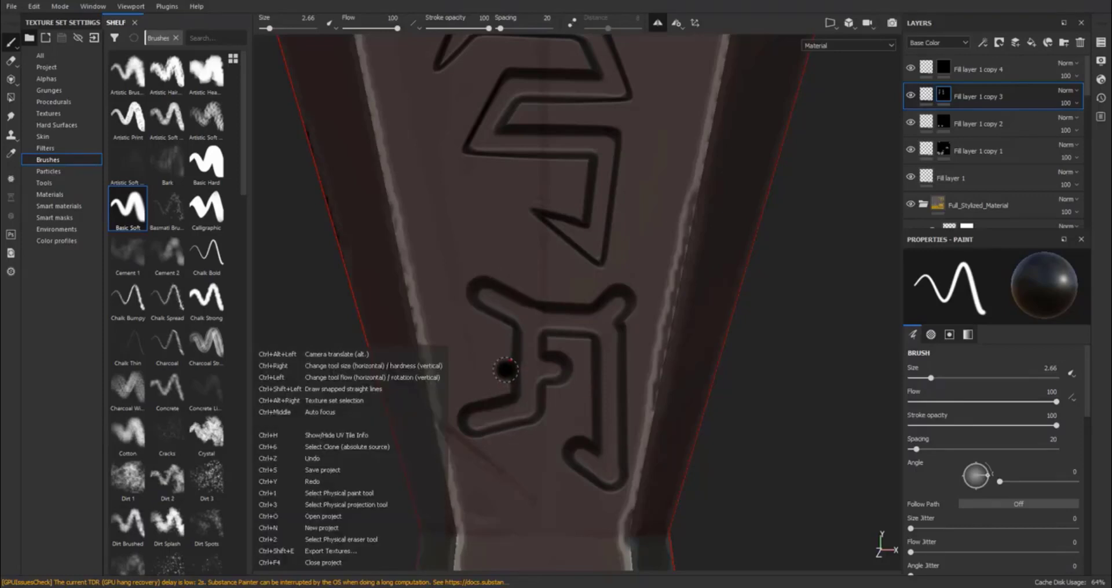
Taper the third rune's upper-left and upper-right arm ends to points with straight black strokes at brush size 2.66
click(503, 335)
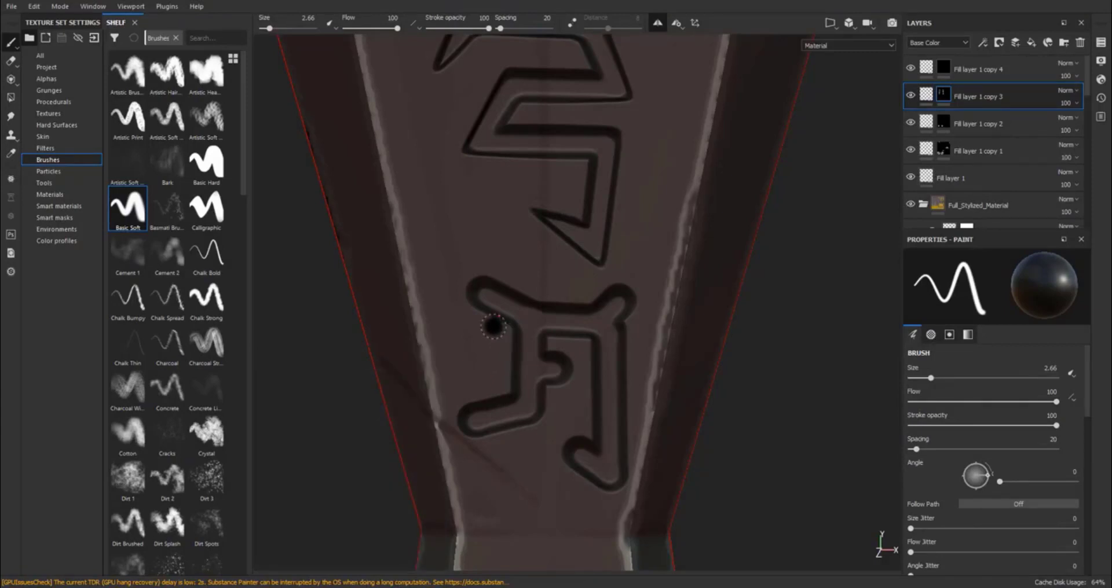
shift+click(456, 273)
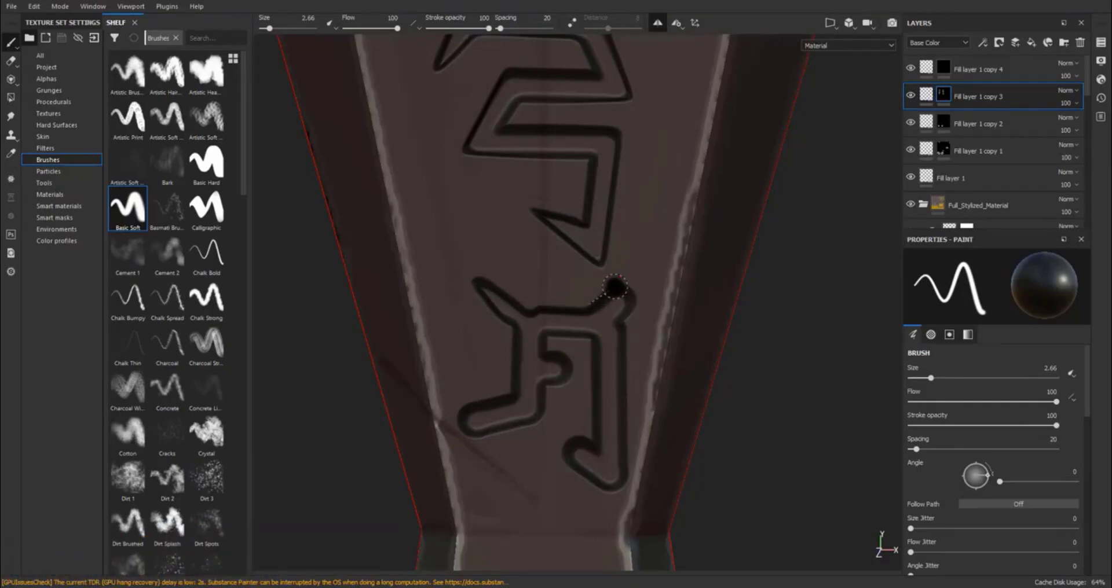
shift+click(643, 277)
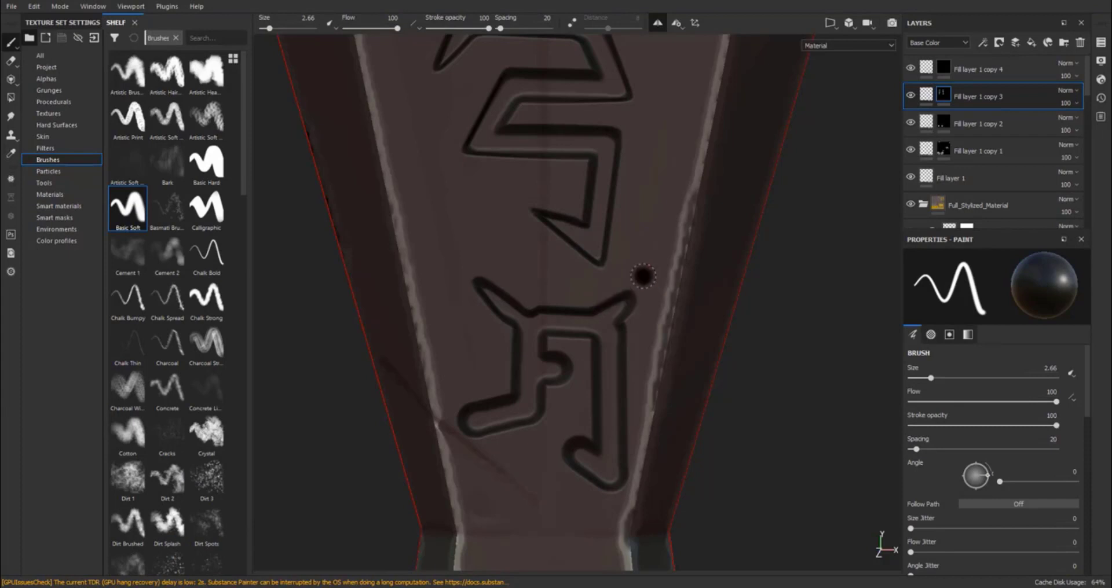
shift+click(619, 335)
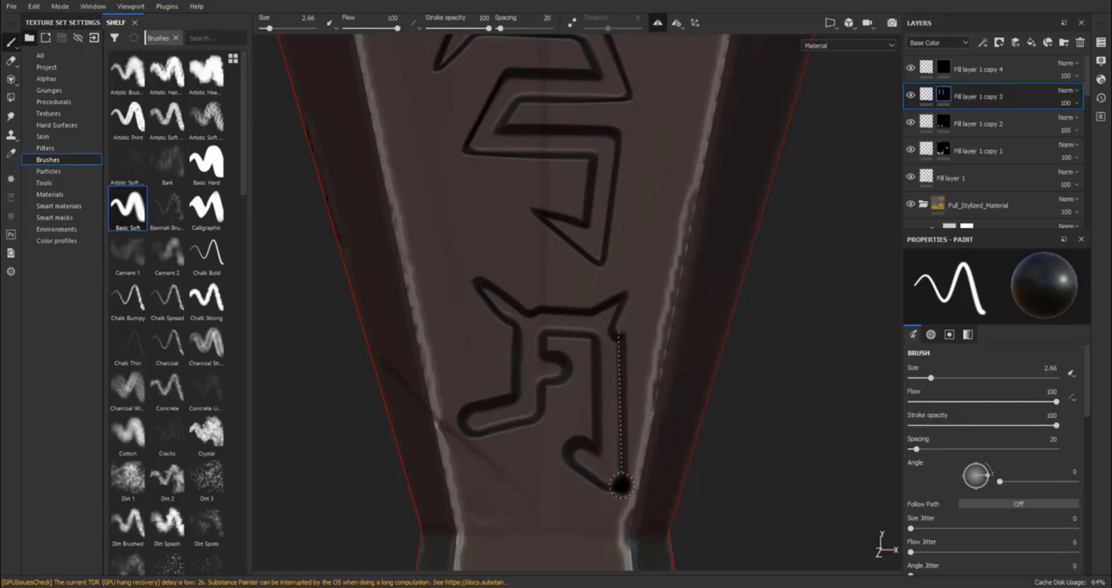
Straighten the third rune's right outer edge in black and trim its lower-right hook into an angular shape
shift+click(620, 486)
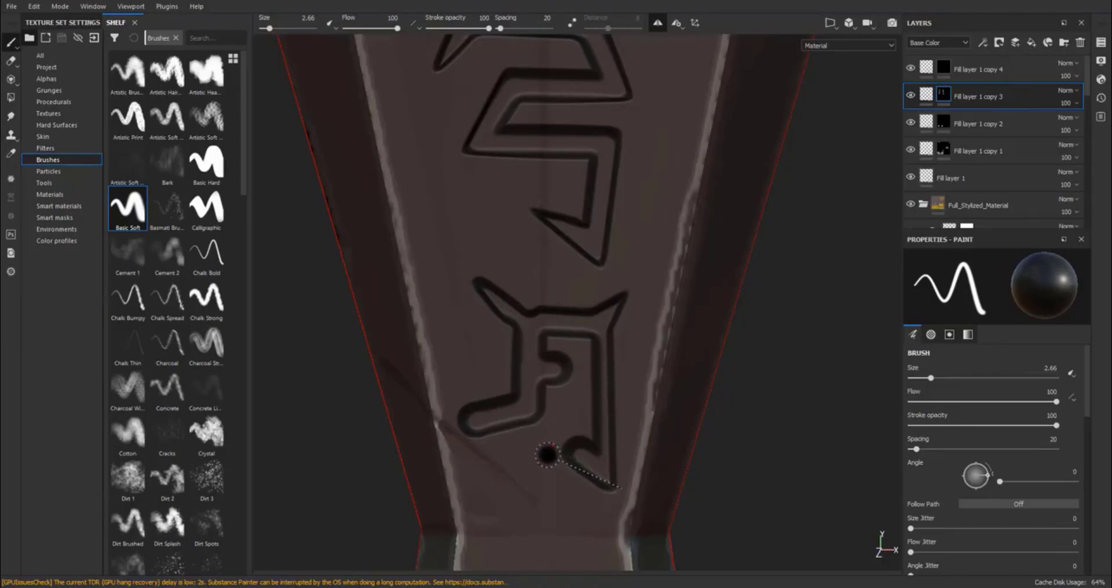
shift+click(548, 455)
key(ctrl+z)
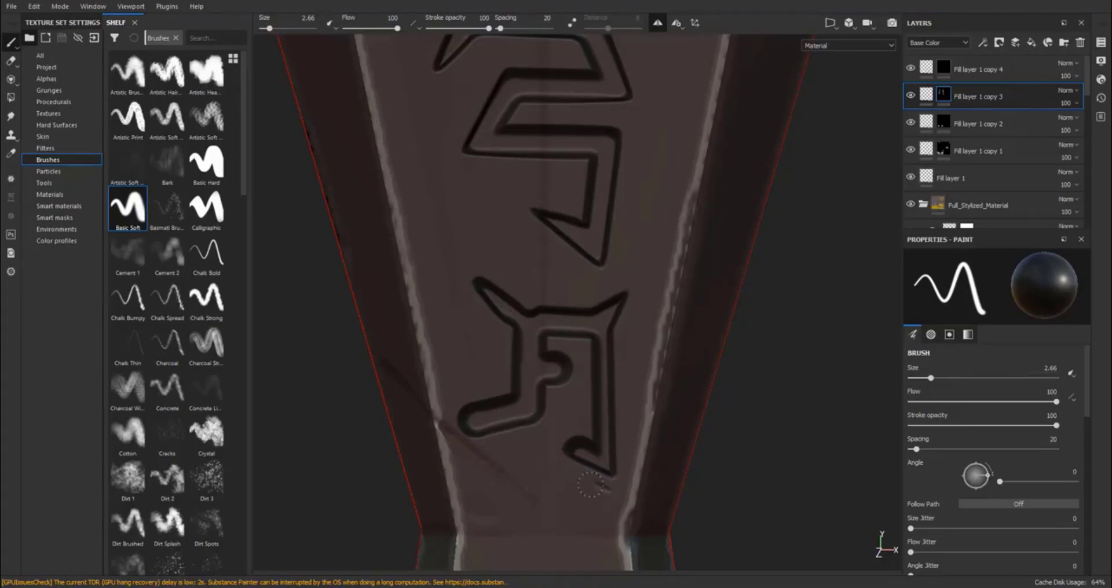
drag(571, 443, 589, 434)
key(shift)
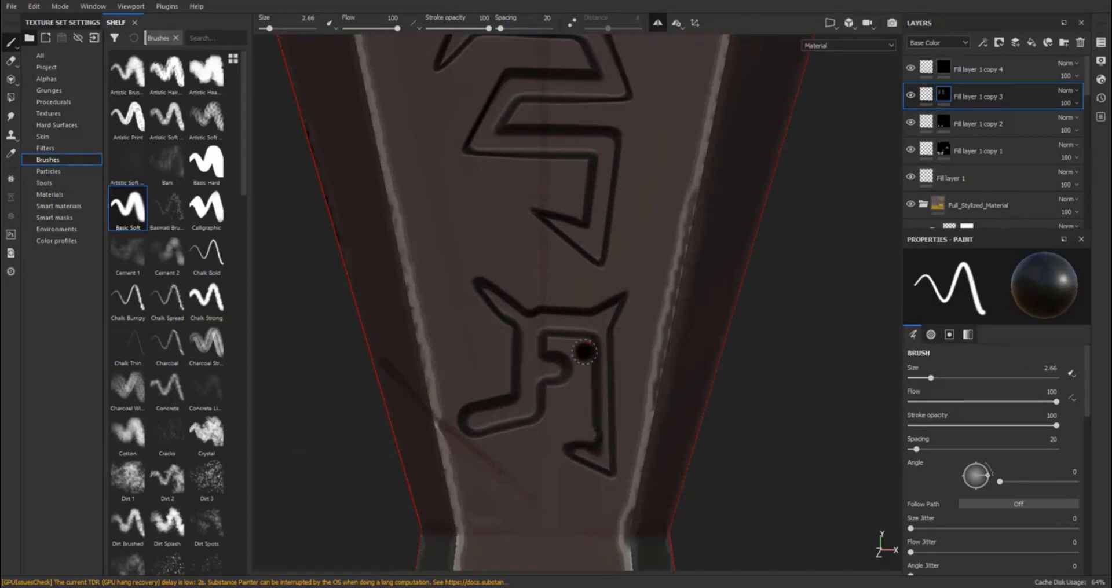
Straighten the inner edge of the third rune's right stem with straight white strokes at brush size 1.37
key(x)
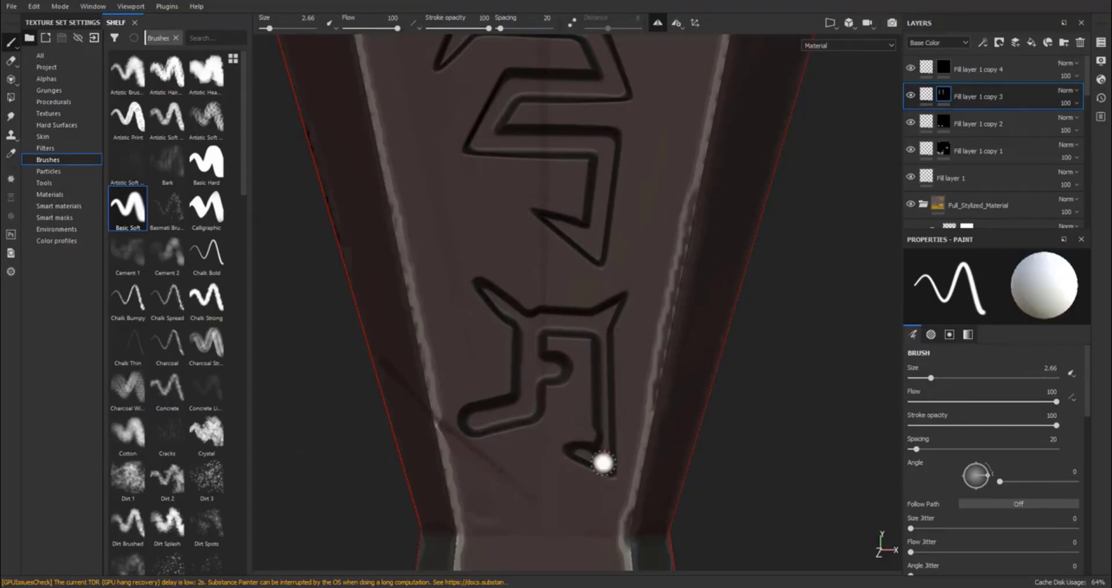
ctrl+right_drag(599, 458, 576, 458)
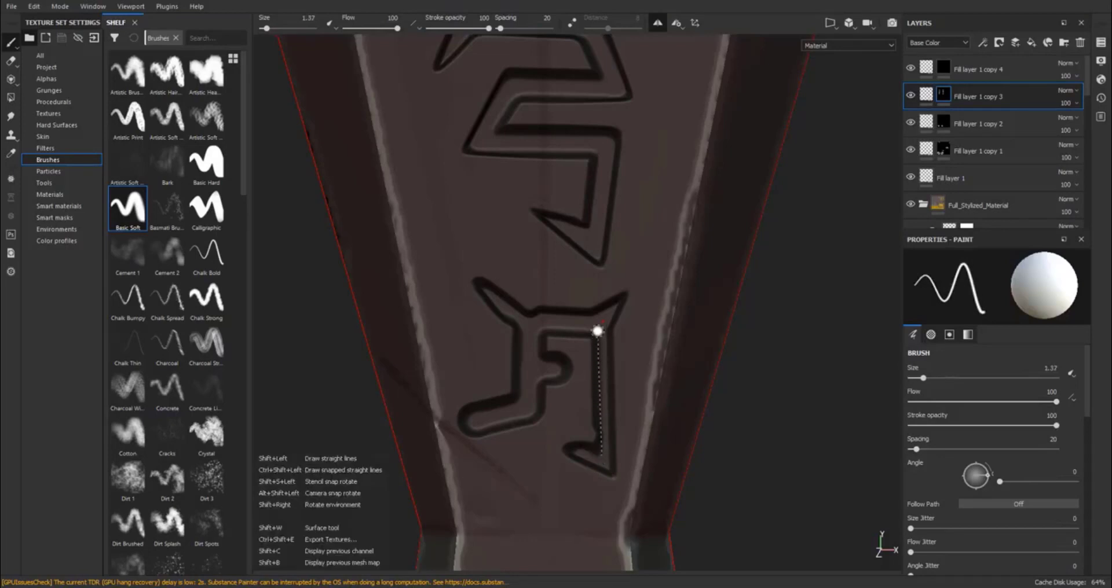
shift+click(600, 335)
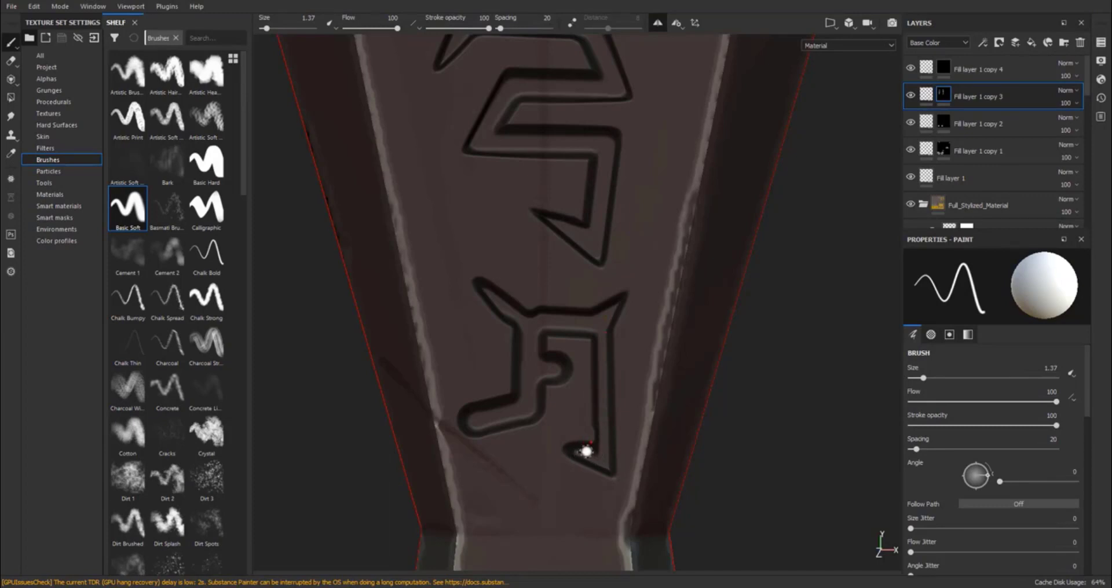
key(shift)
shift+click(602, 451)
key(shift)
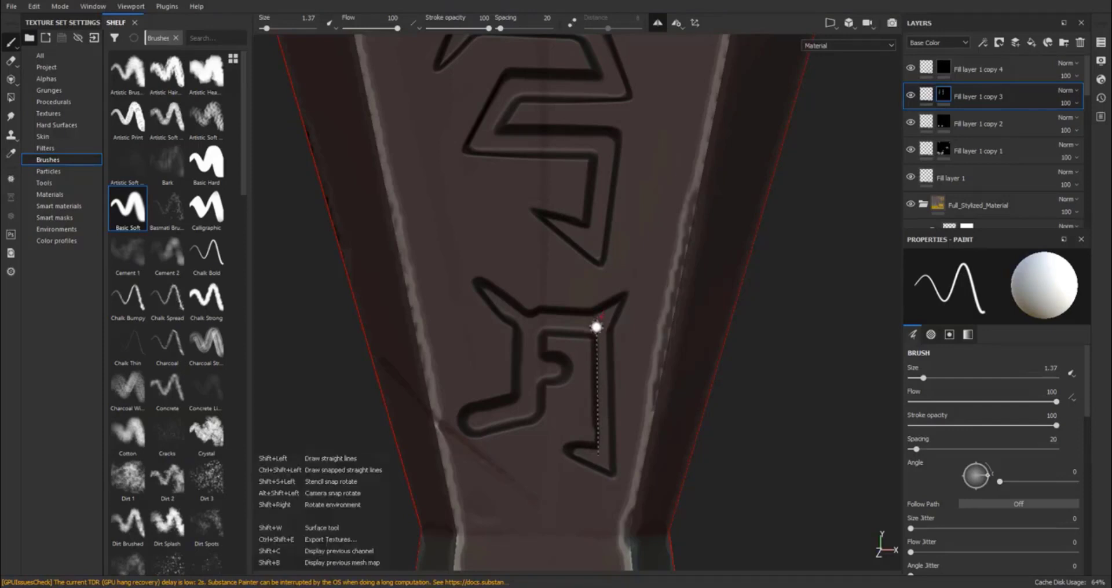
shift+click(596, 327)
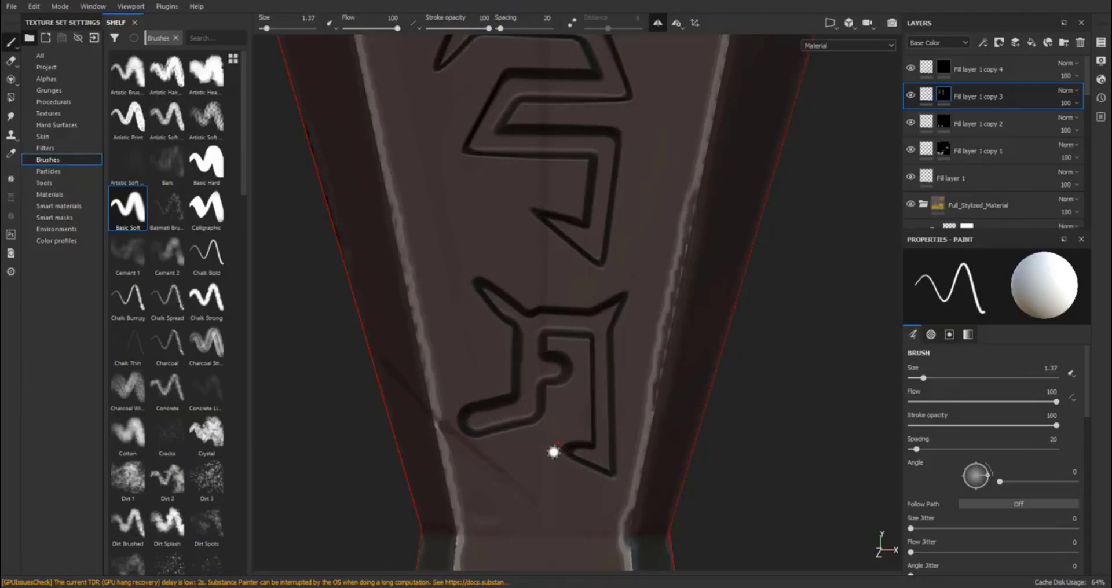
Sharpen the tips of the third rune's lower-right hook and upper-left arm with straight black strokes at brush size 1.37
key(x)
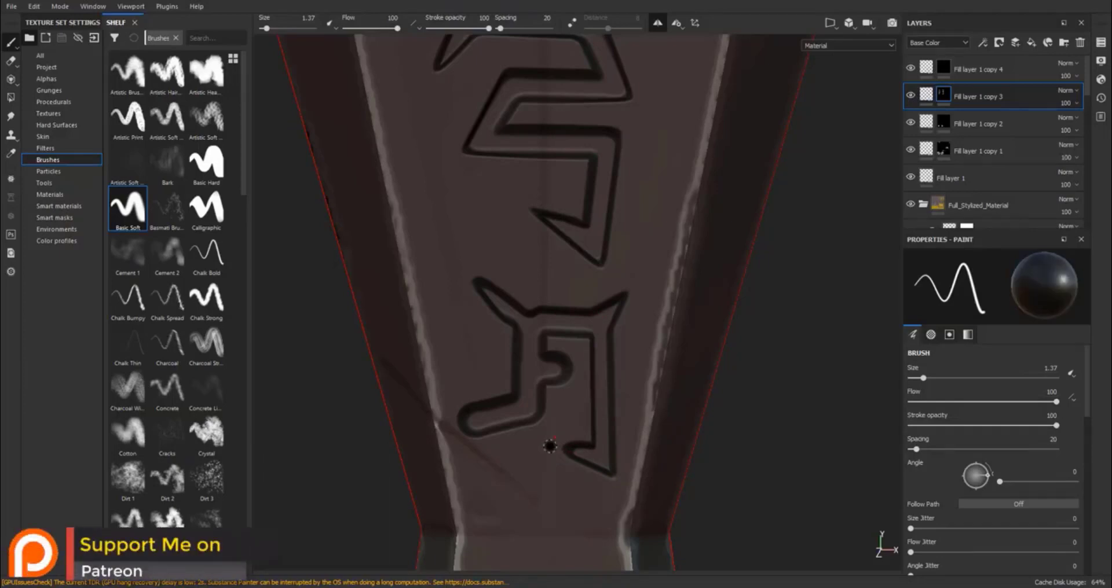
click(550, 447)
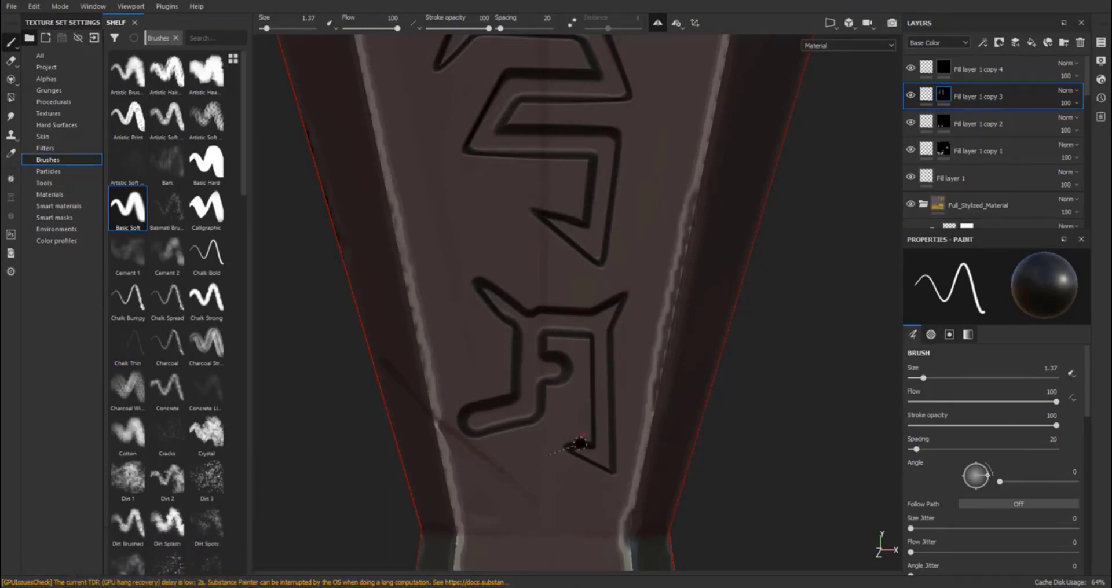
key(shift)
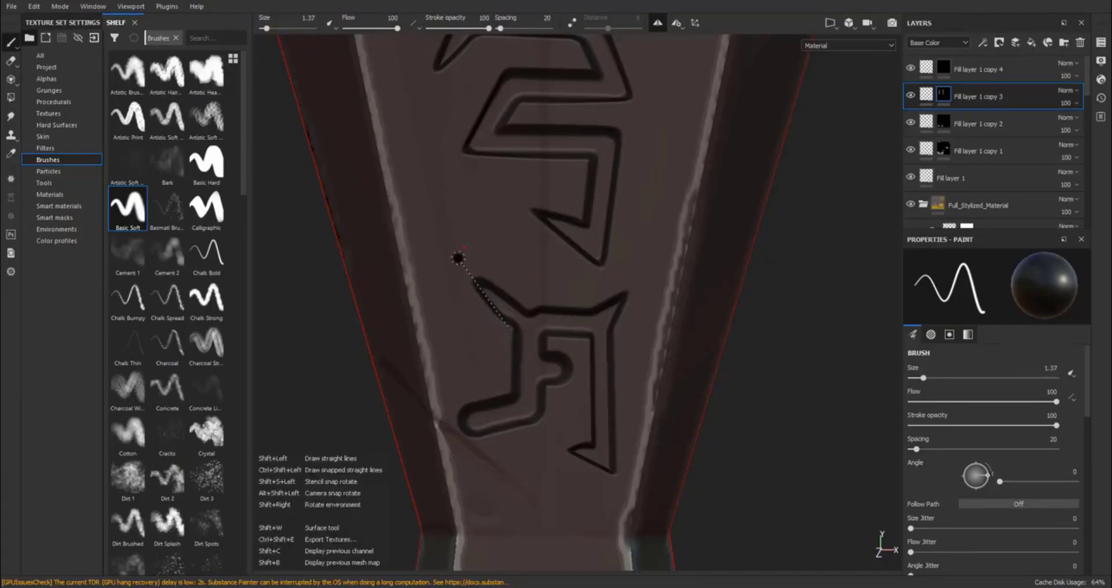
key(ctrl+z)
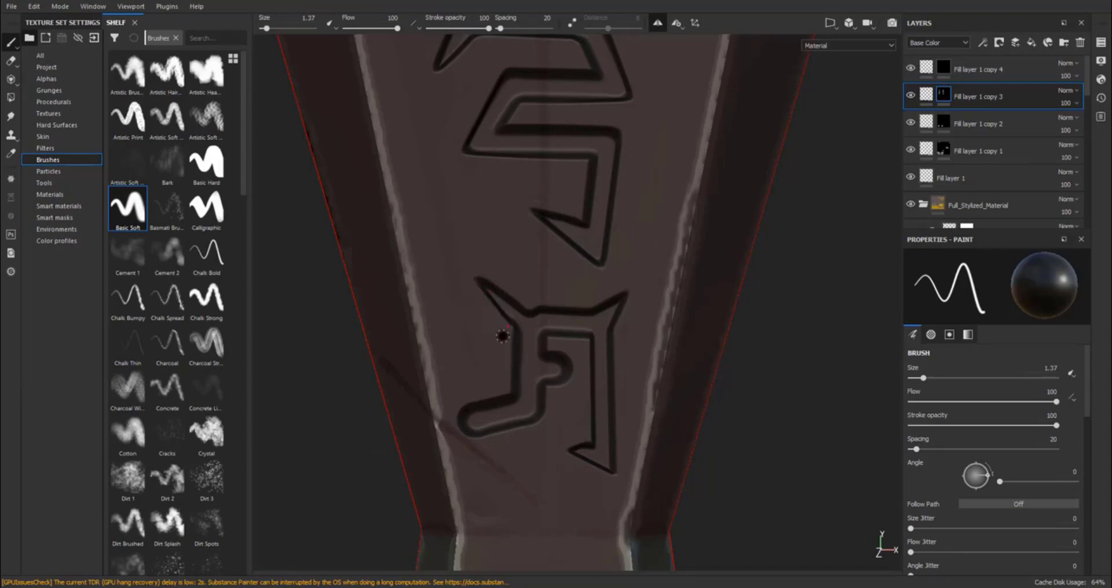
Square the third rune's lower-left bend and taper its lower-left arm to a point in black at brush size 2.48
key(x)
key(x)
key(bracketright)
key(bracketright)
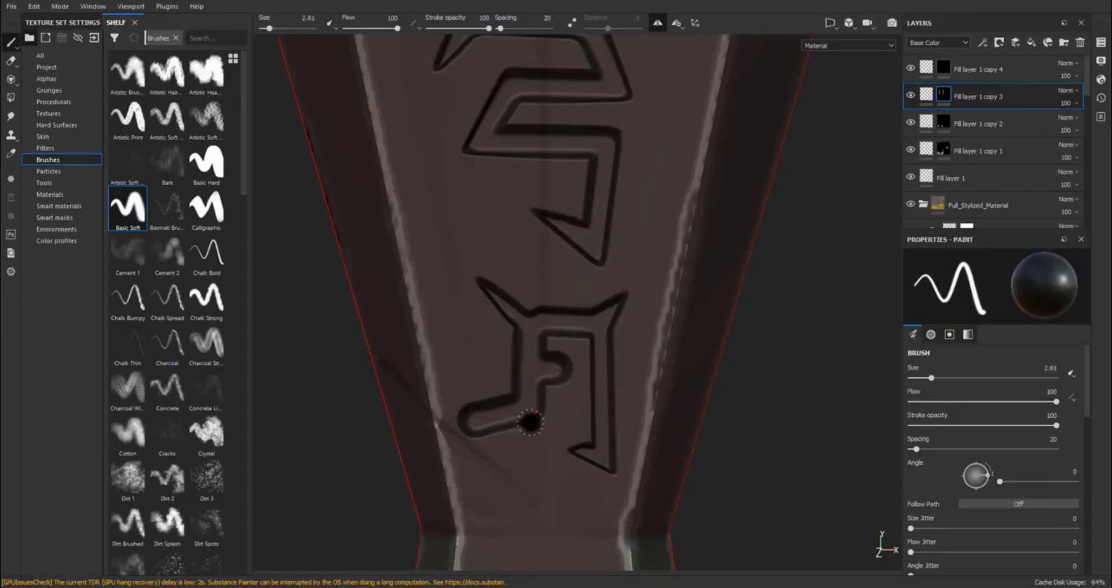
key(bracketleft)
drag(530, 423, 553, 422)
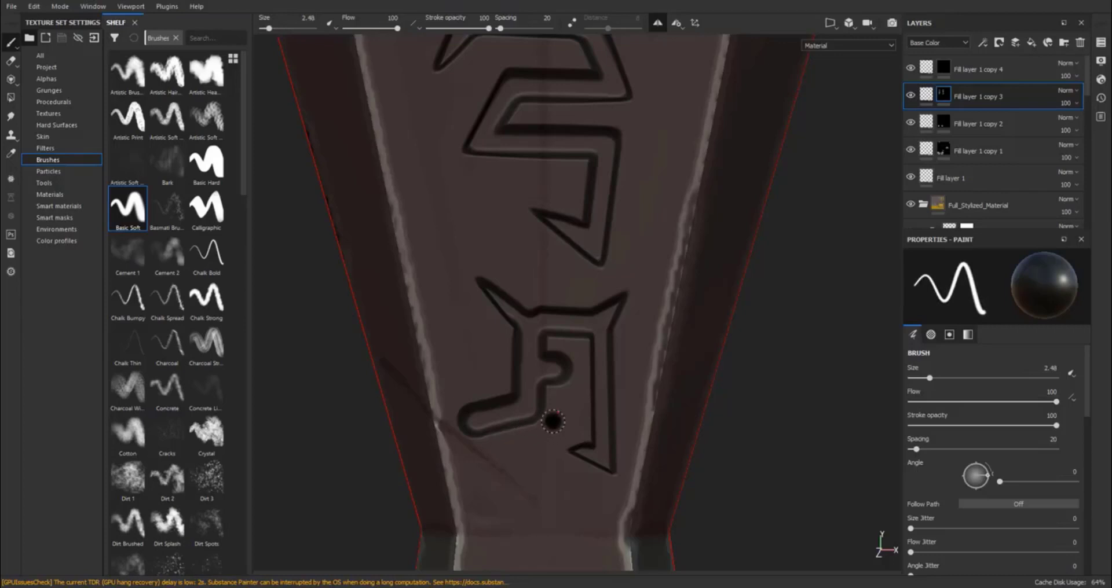
key(shift)
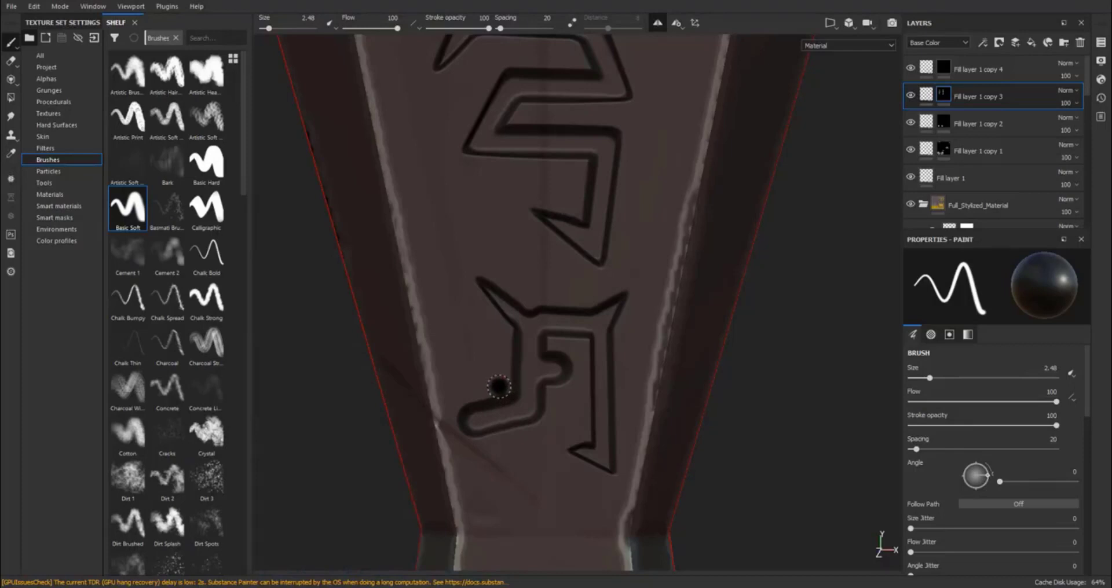
key(shift)
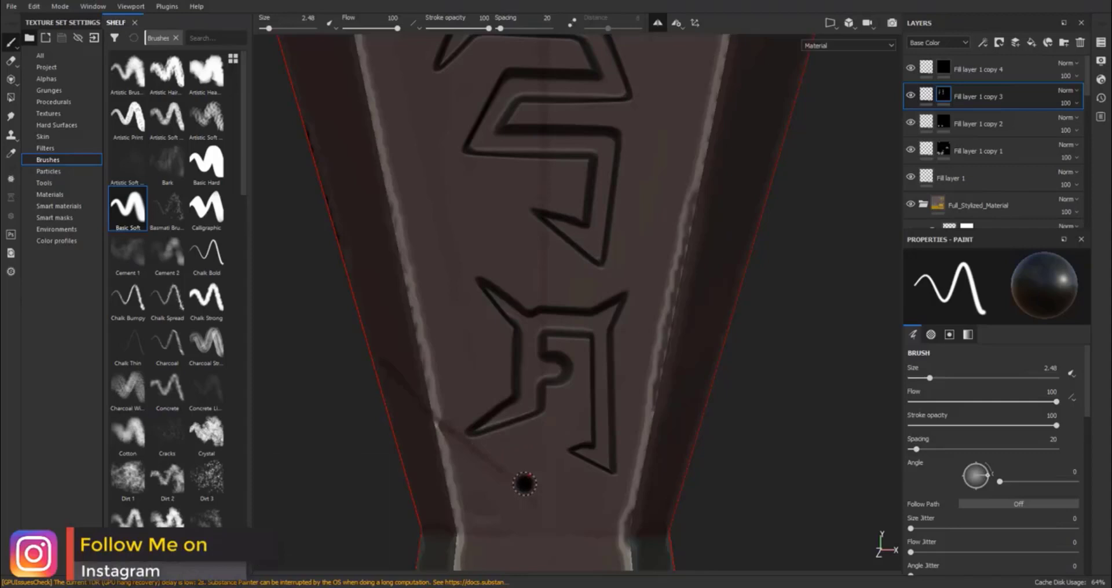
Straighten the outer edge of the third rune's left stem with straight white strokes at brush size 1.48
key(x)
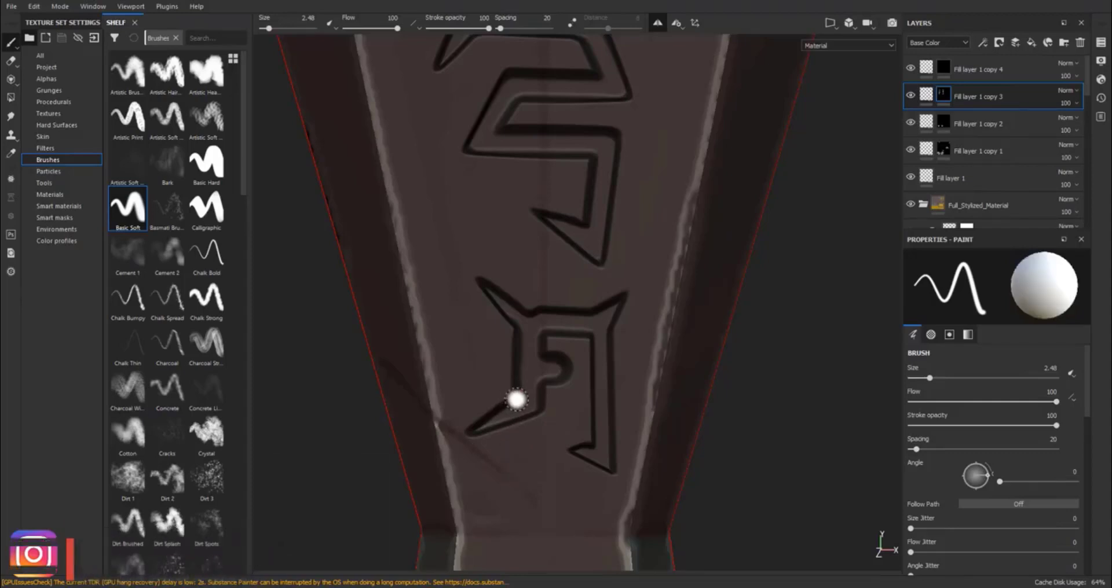
key(bracketleft)
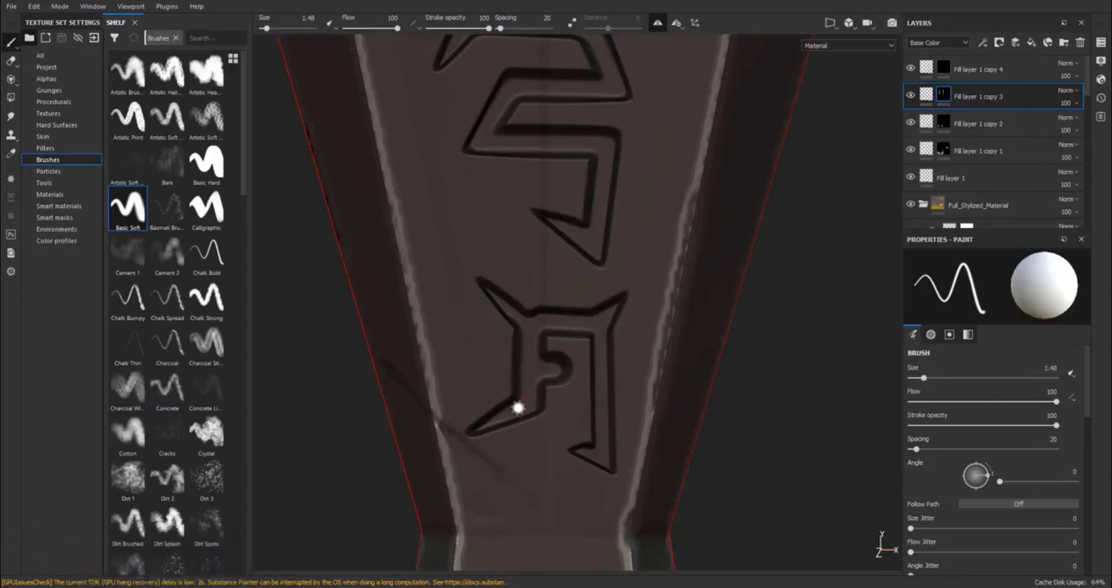
shift+click(524, 327)
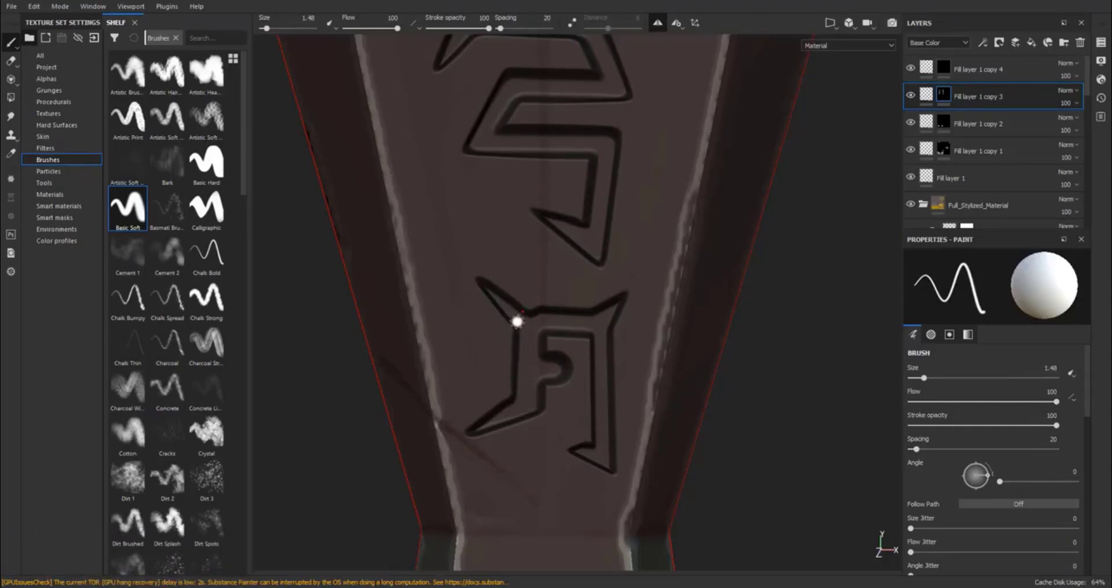
key(shift)
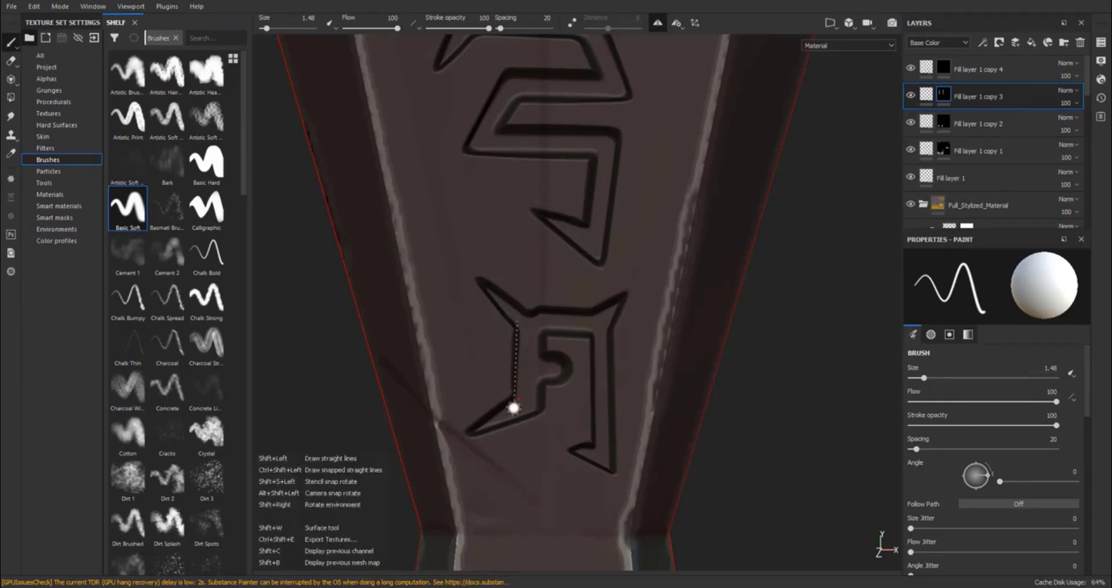
shift+click(513, 407)
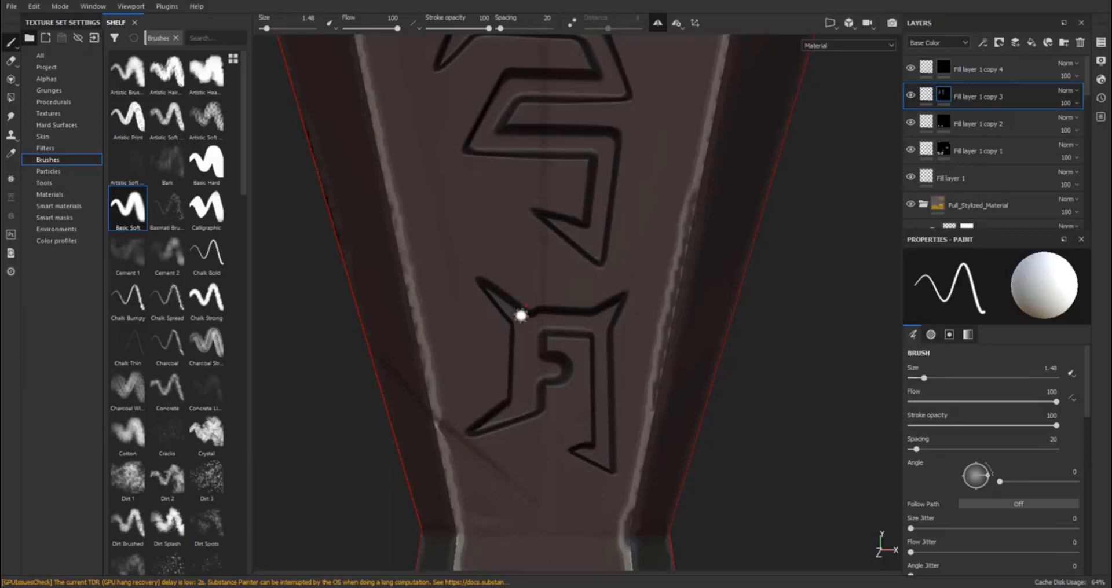
Straighten the upper edge of the third rune's top crossbar with straight white strokes between its two horns
click(521, 315)
key(shift)
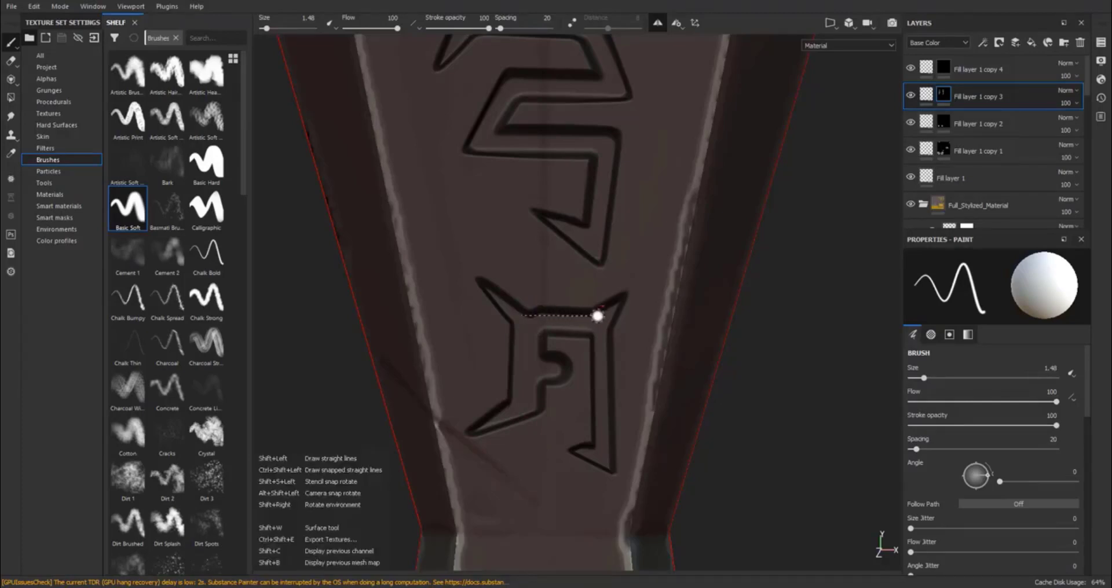
shift+click(599, 315)
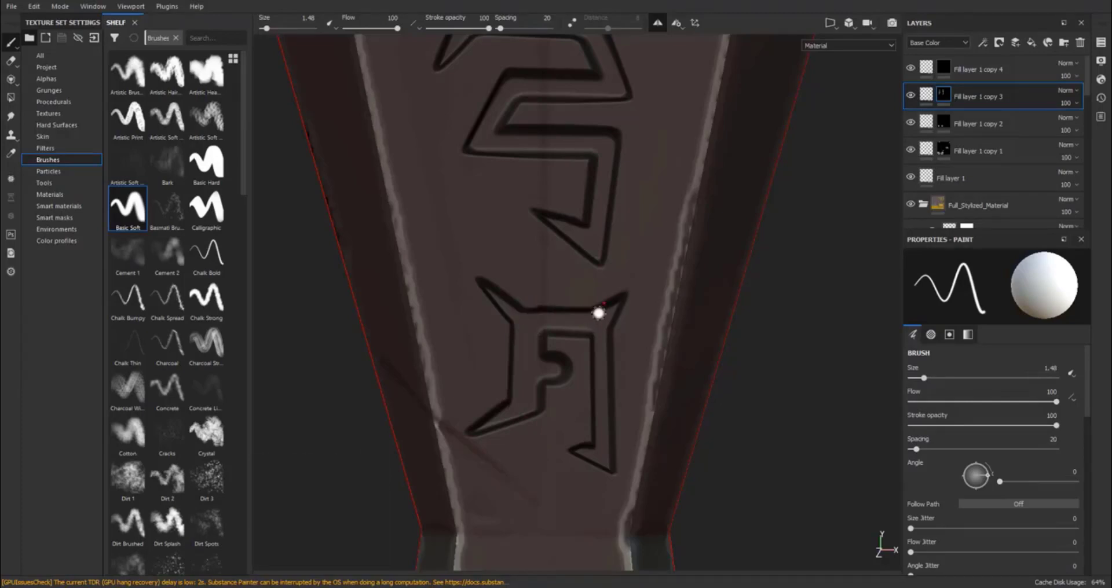
shift+click(516, 311)
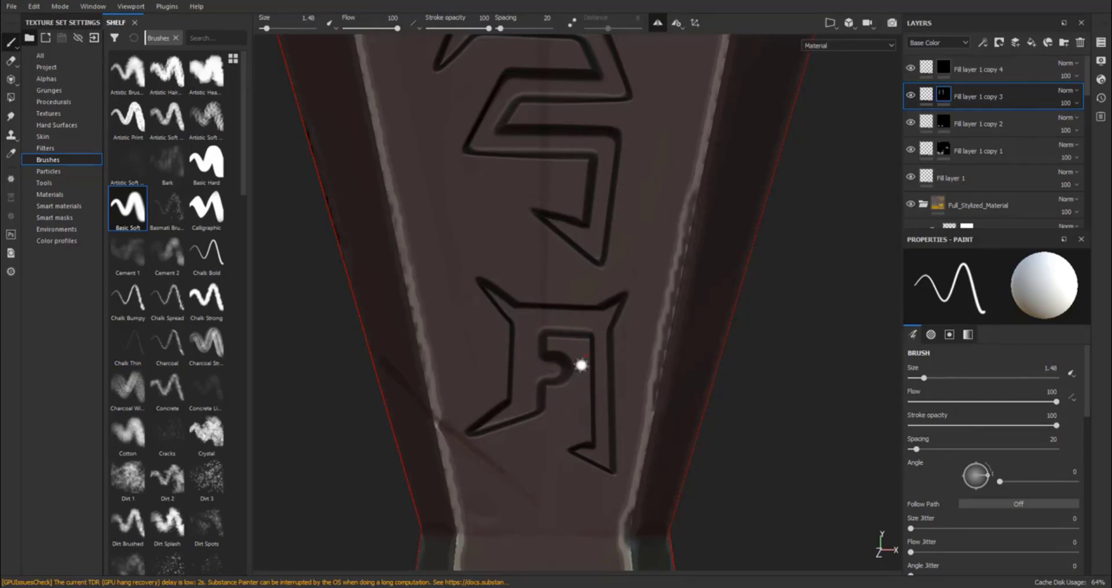
Sharpen the third rune's small inner hook in black, then even out the inner edges beside the top crossbar in white
key(x)
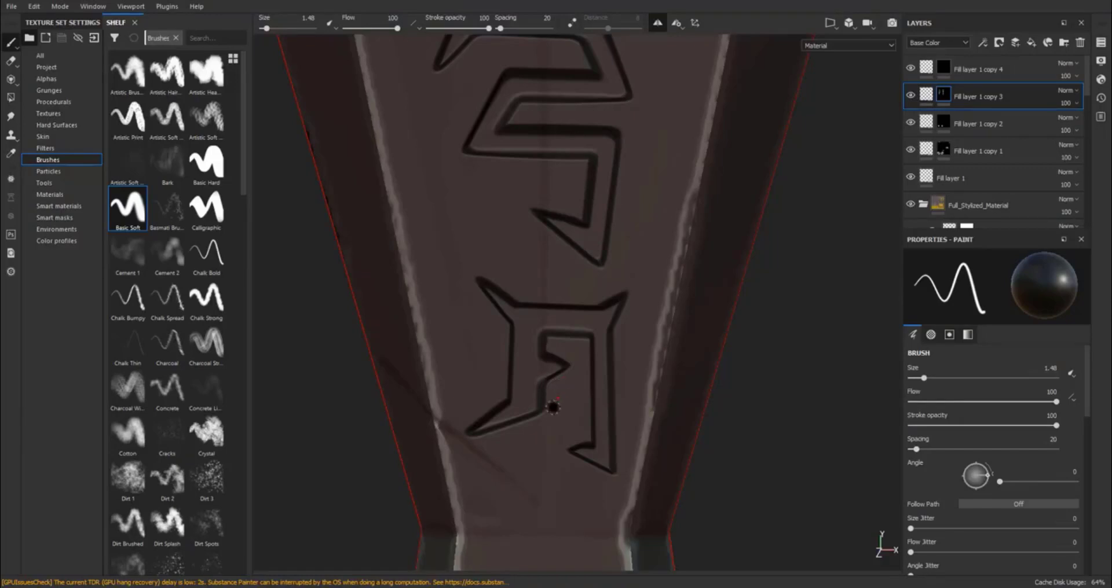
key(x)
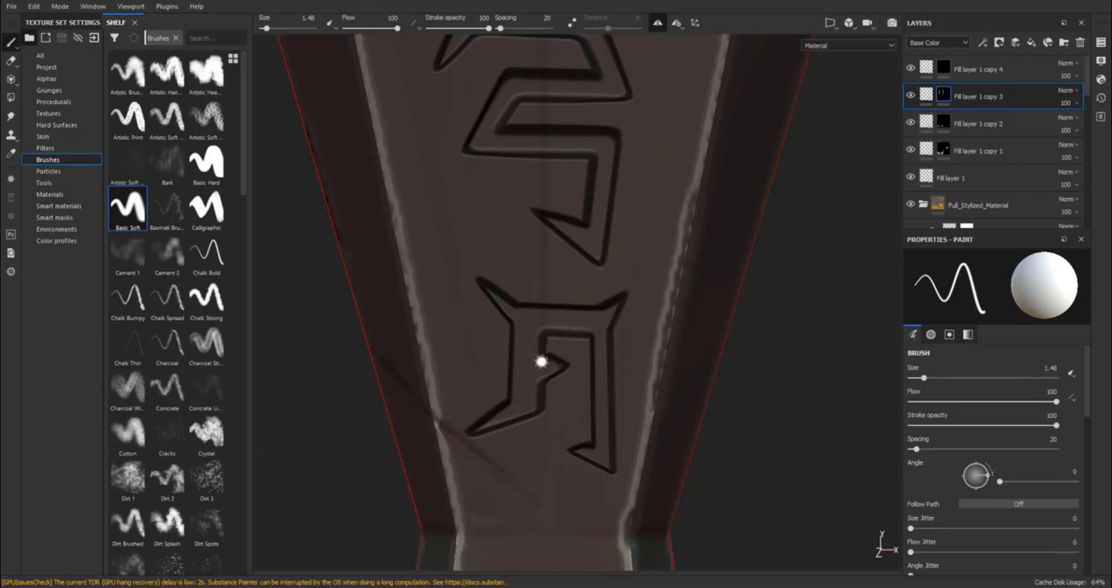
key(shift)
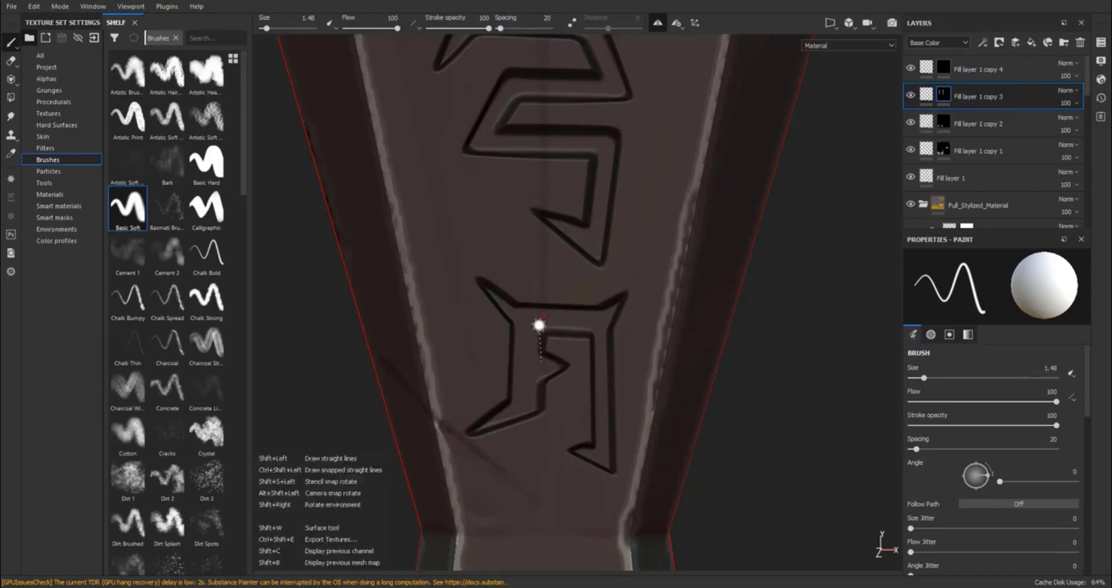
click(548, 331)
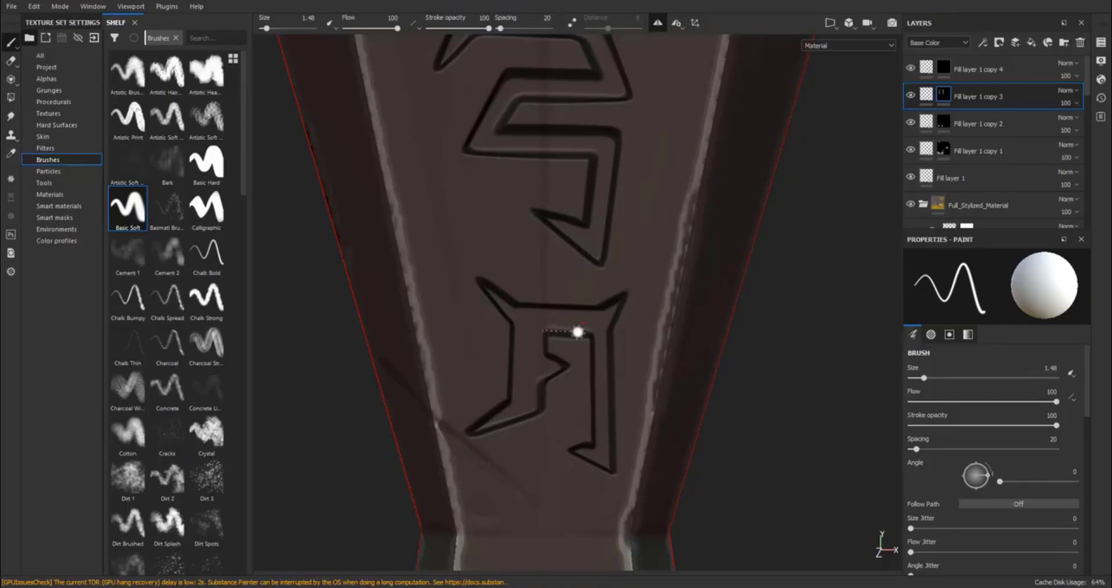
shift+click(594, 333)
Paint a second small tooth below the third rune's inner hook with straight white strokes at brush size 1.48
key(x)
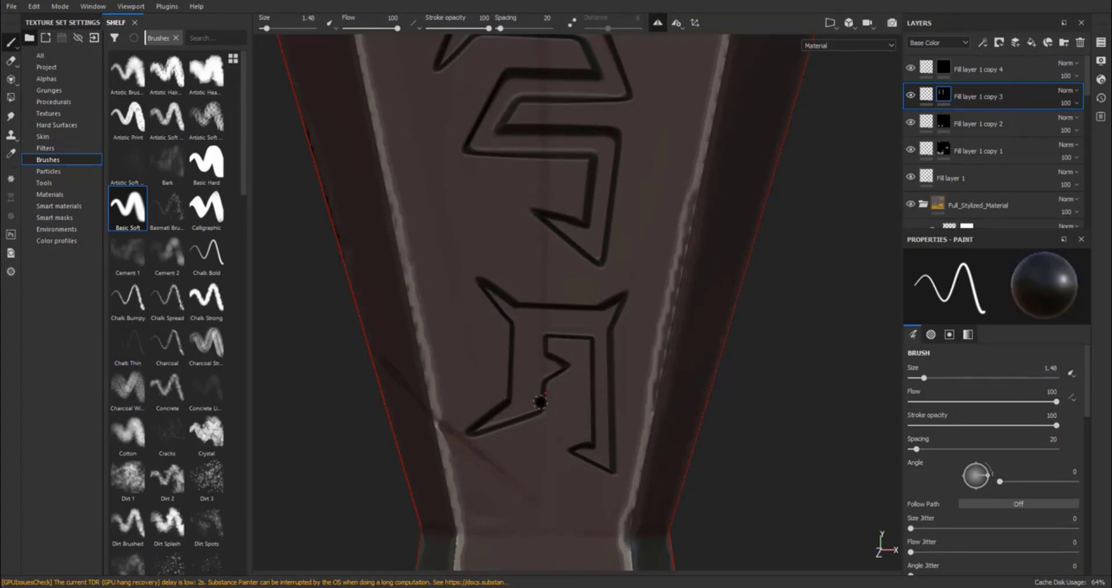
key(x)
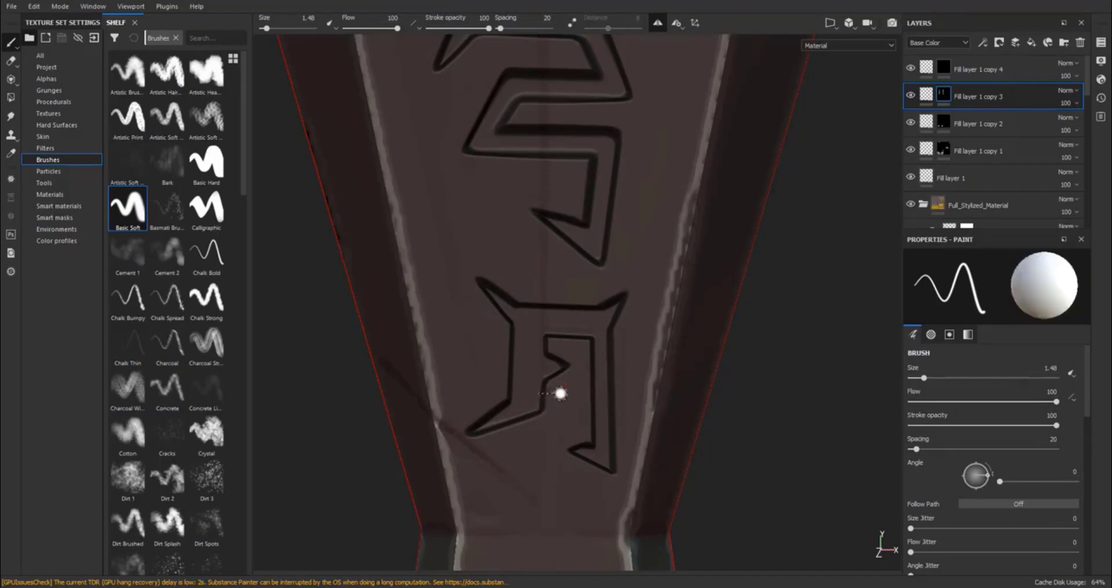
key(shift)
shift+click(570, 394)
key(shift)
key(x)
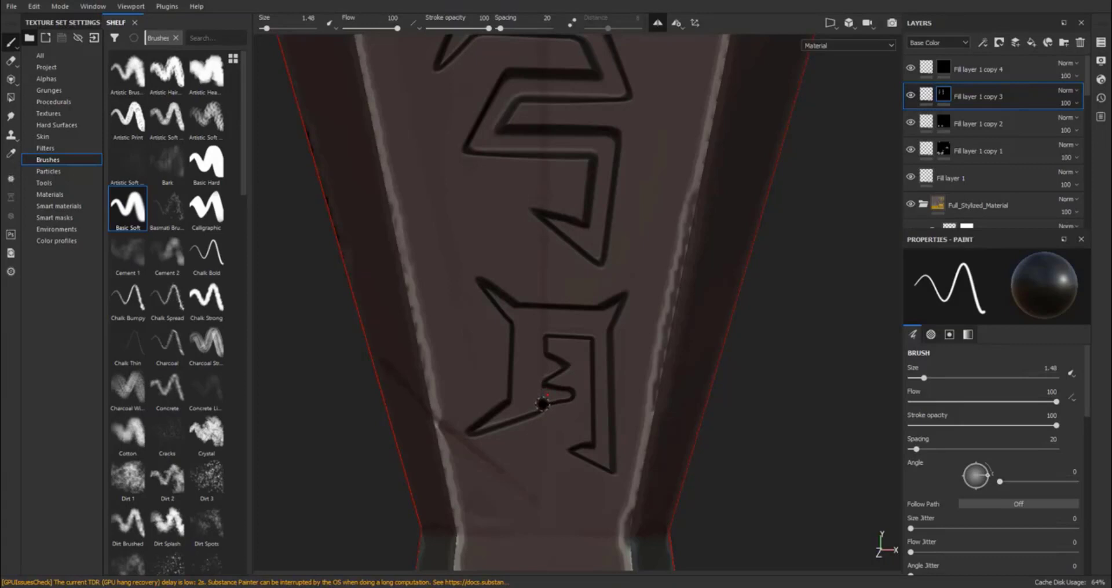
Taper the third rune's second tooth to a point in black, then add a short straight white stub beneath it
key(shift)
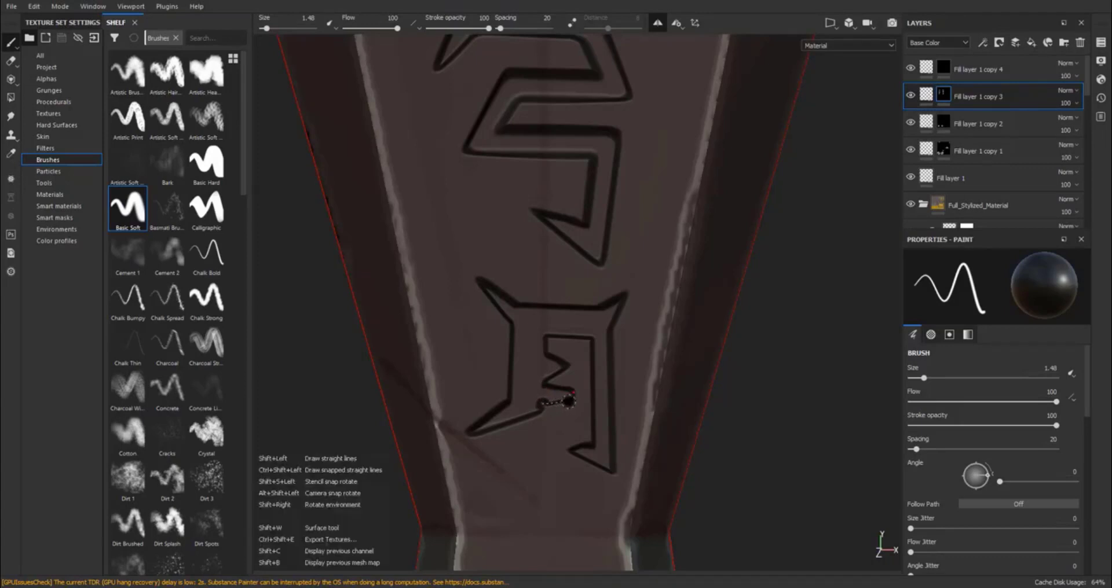
shift+click(570, 400)
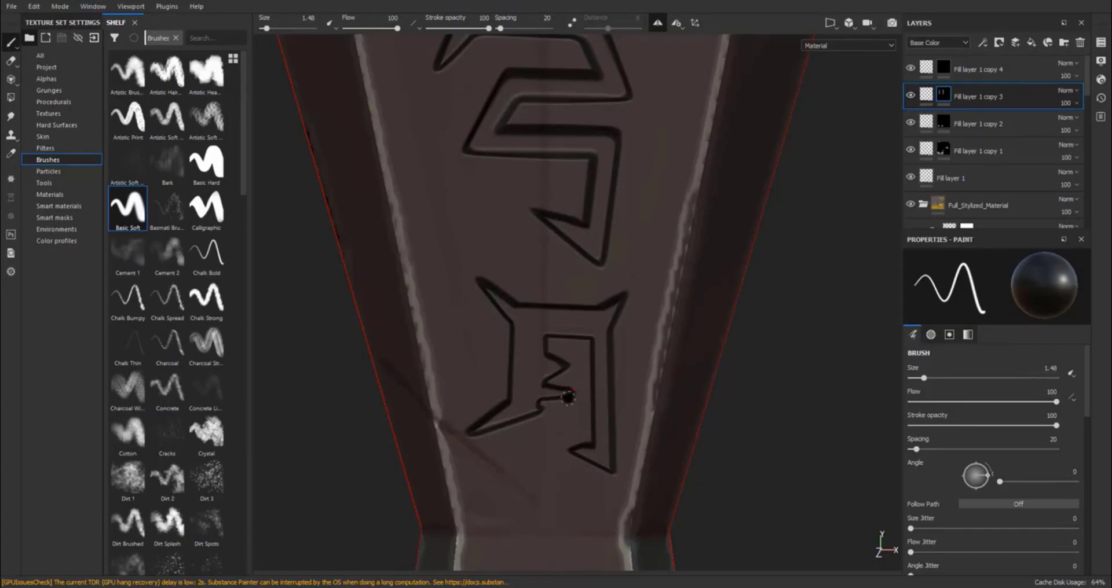
click(544, 381)
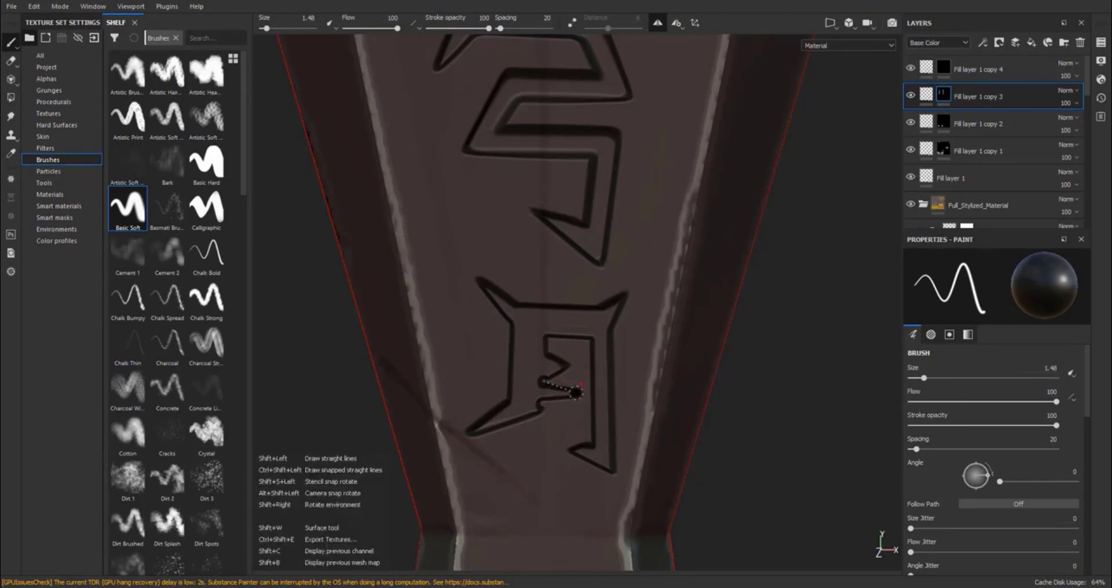
shift+click(575, 391)
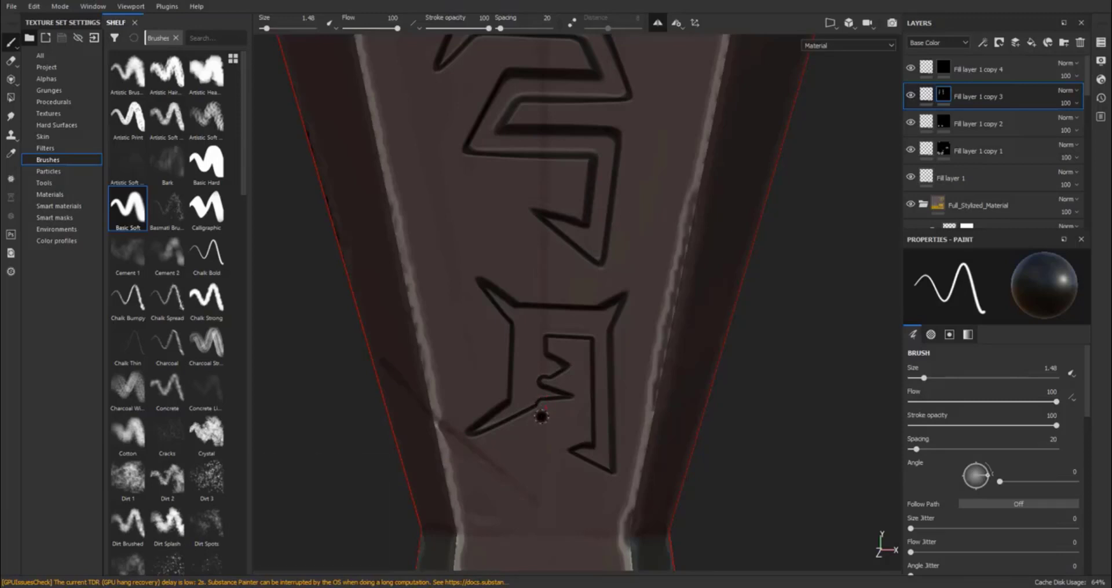
key(x)
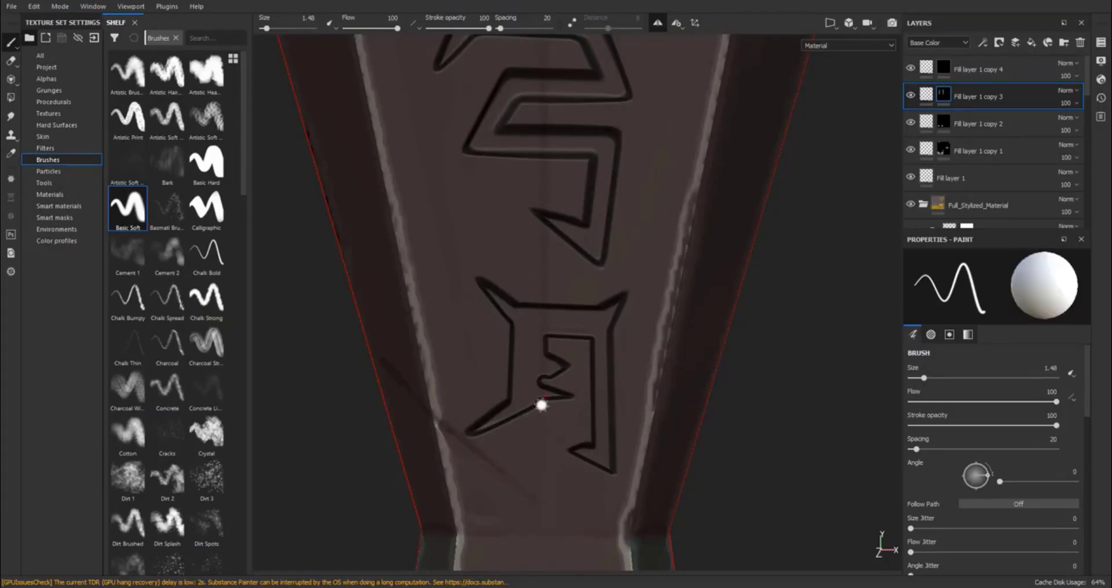
key(shift)
Cut the hook, tooth and stub off the third rune's left stem with straight black strokes along its inner edge and crossbar
scroll(617, 406, down, 4)
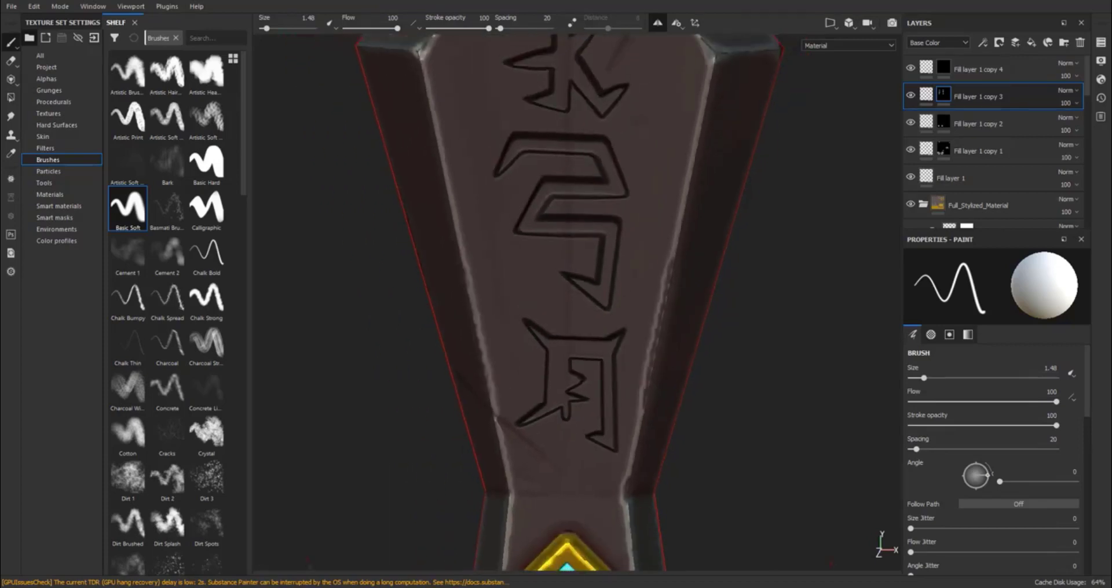
mouse_move(513, 410)
alt+middle_down()
mouse_move(504, 397)
mouse_move(453, 396)
alt+middle_up()
alt+right_drag(703, 390, 654, 390)
mouse_move(527, 450)
alt+middle_down()
mouse_move(571, 388)
mouse_move(502, 396)
alt+middle_up()
alt+right_drag(581, 379, 512, 381)
alt+middle_drag(463, 374, 496, 402)
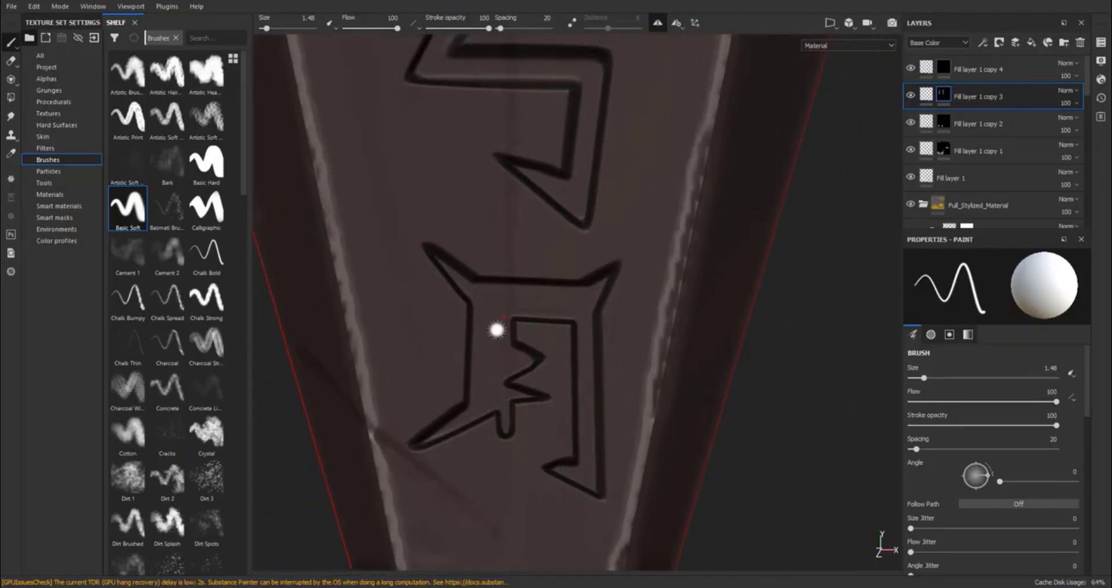
key(x)
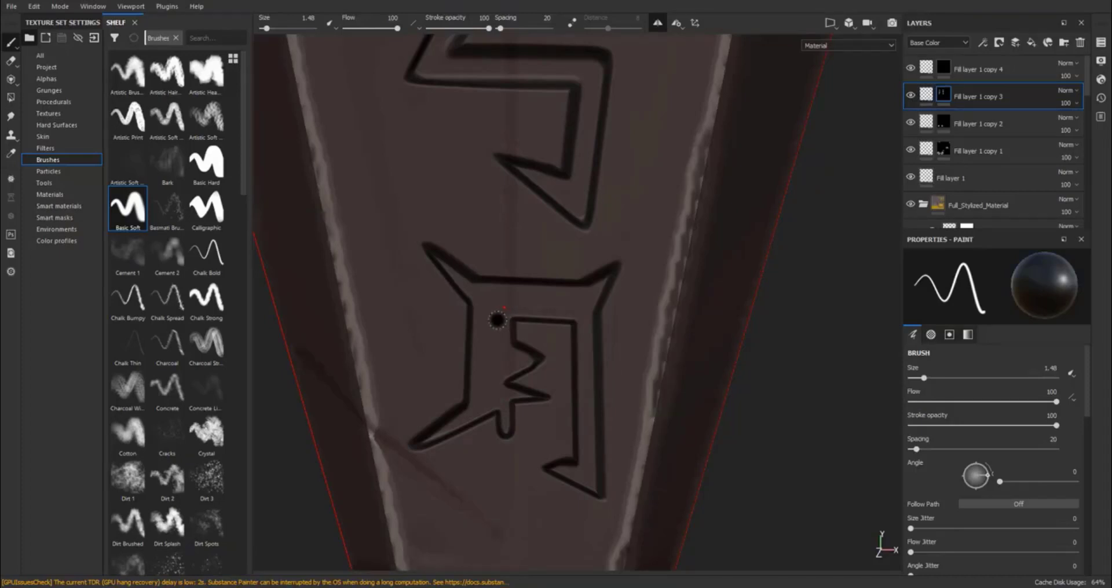
key(shift)
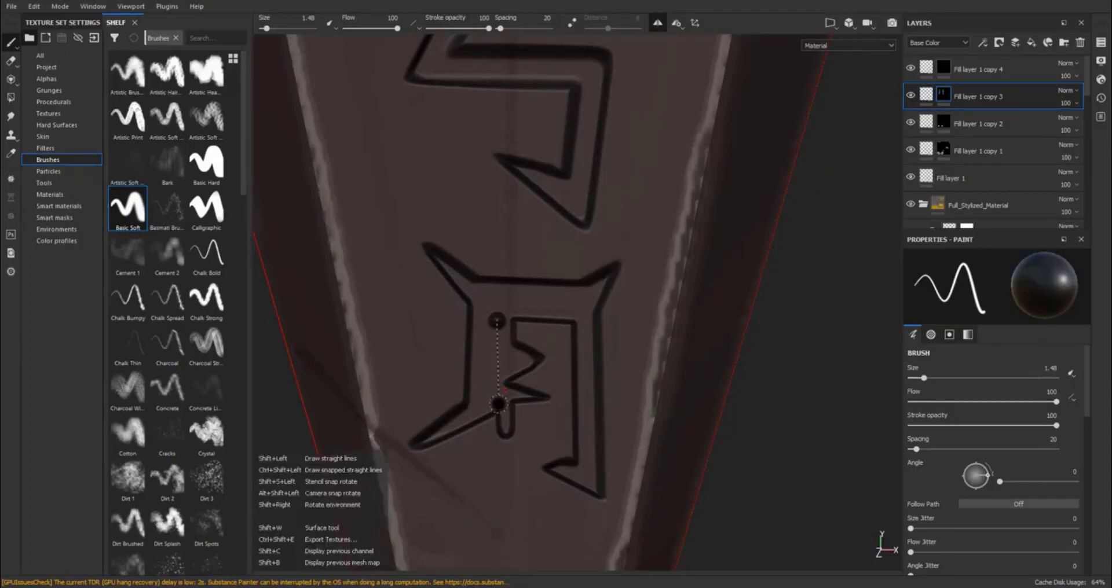
shift+click(494, 410)
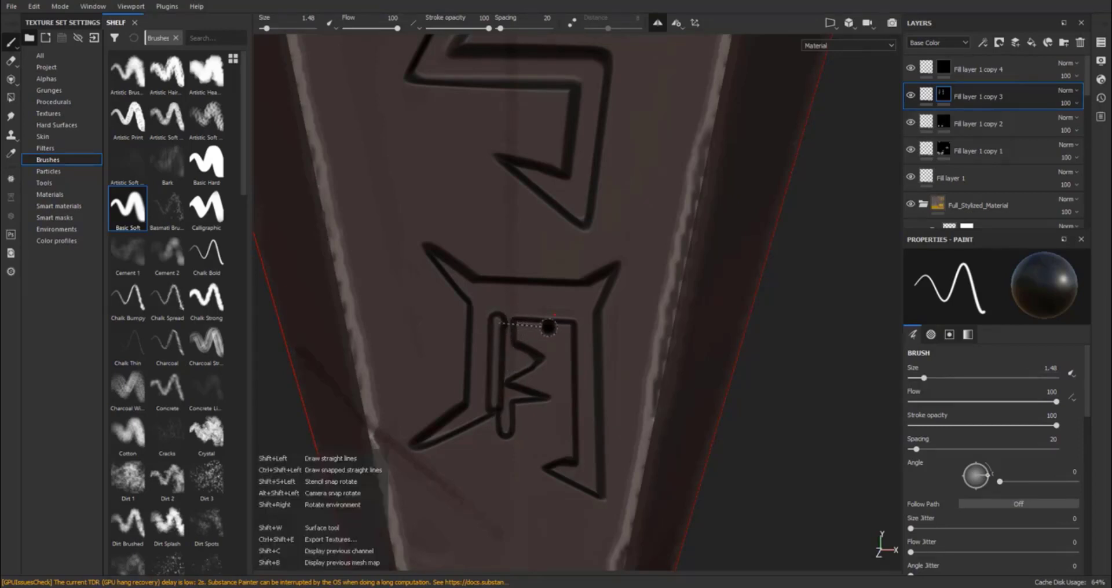
shift+click(572, 319)
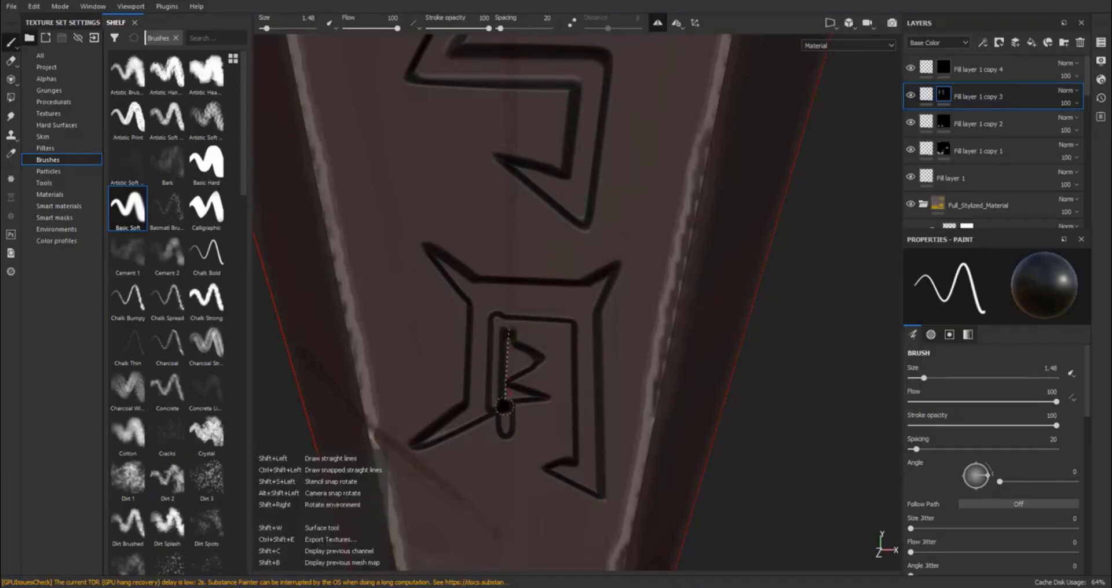
shift+click(503, 430)
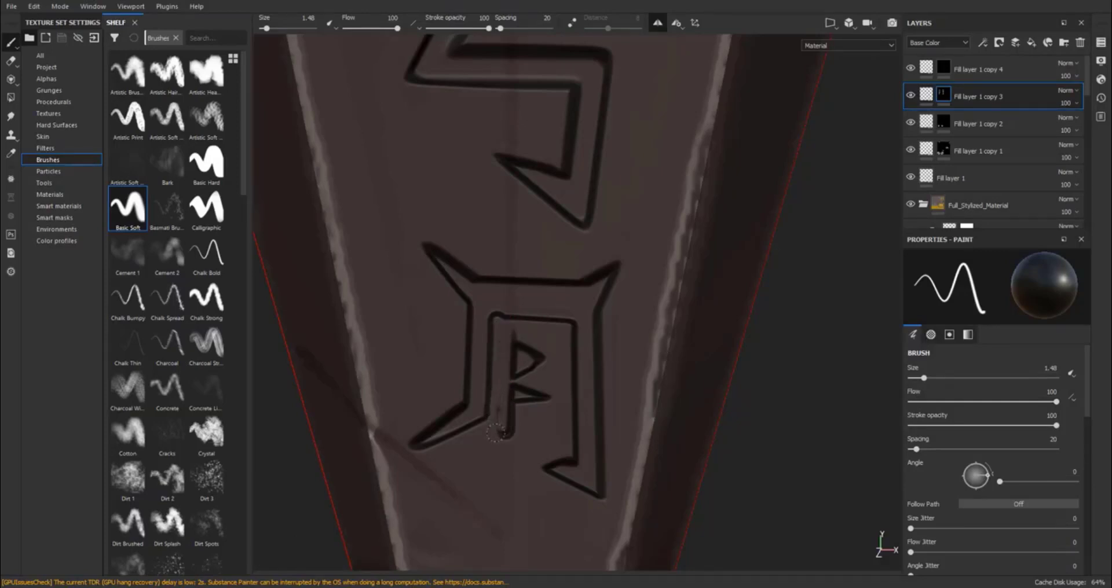
Erase the leftover hook, tooth and stub fragments inside the third rune in black, enlarging the brush to size 4.74
mouse_move(507, 441)
mouse_down()
mouse_move(516, 362)
mouse_move(518, 380)
mouse_up()
key(x)
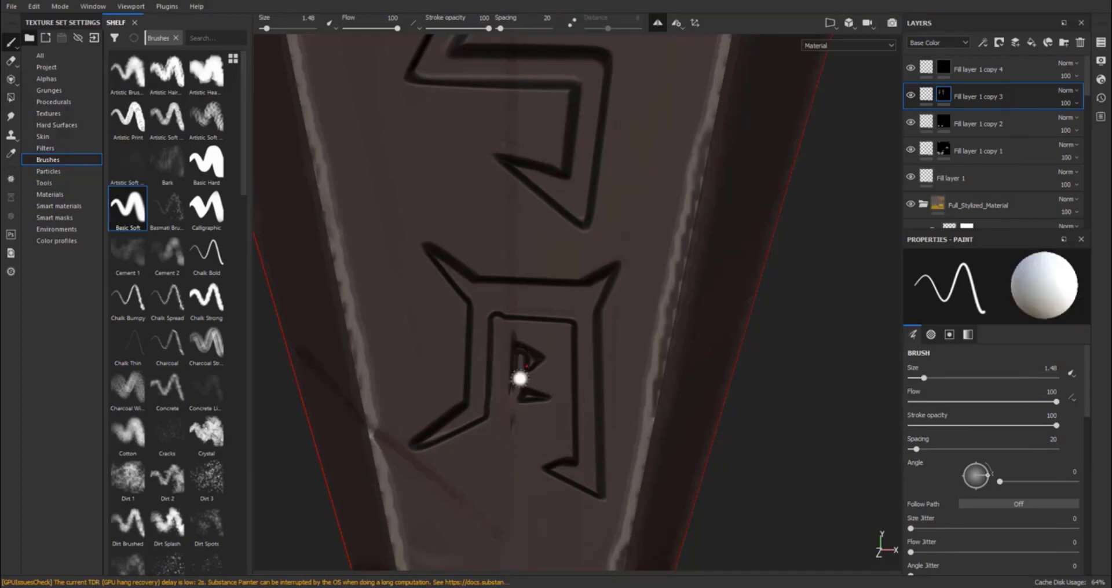
key(x)
ctrl+right_drag(515, 377, 542, 377)
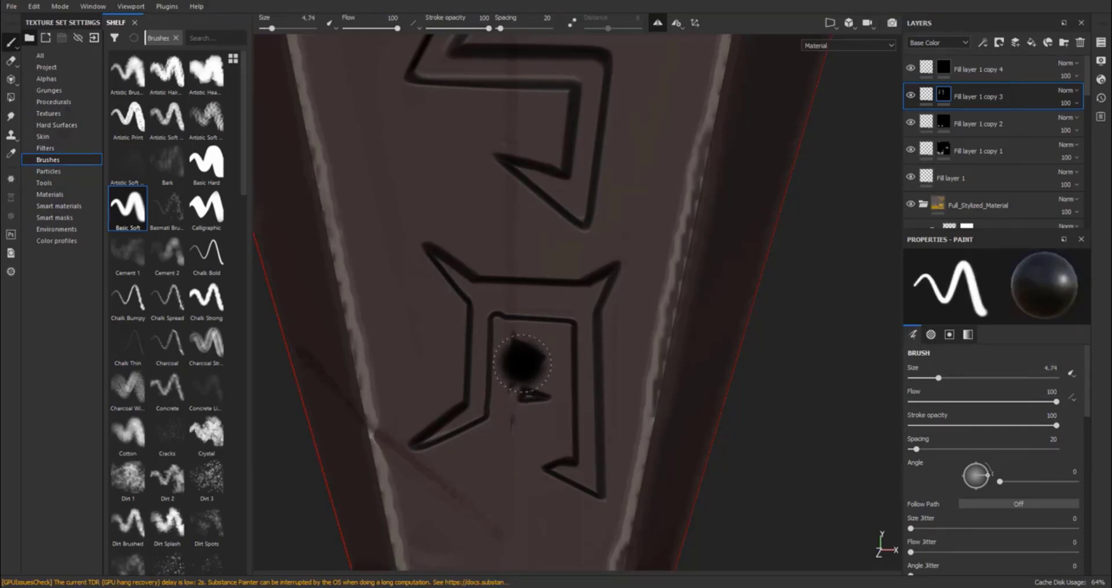
drag(520, 350, 518, 347)
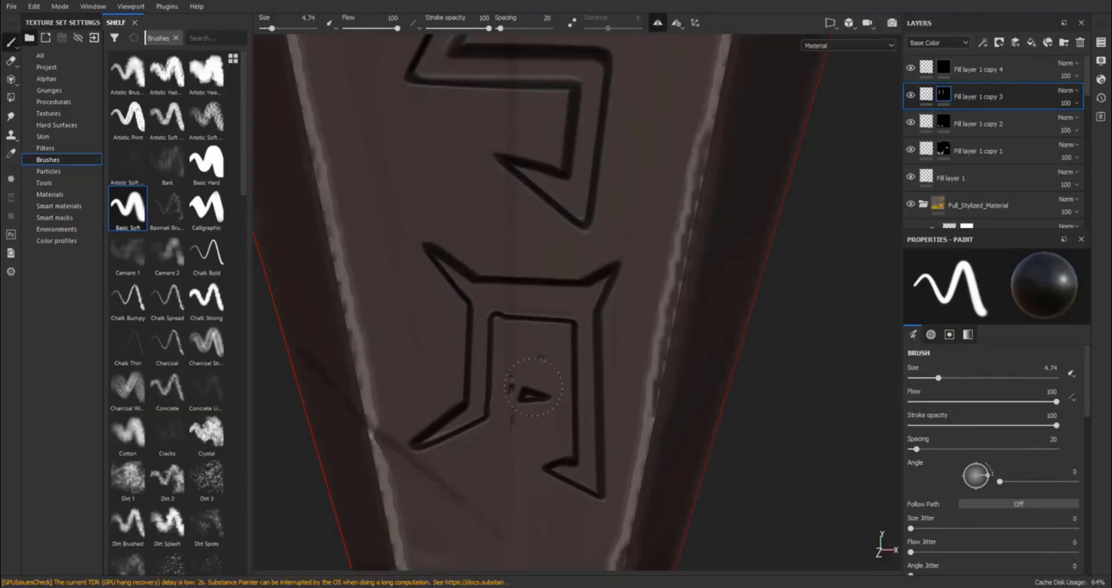
drag(533, 387, 517, 393)
Straighten the inner edges of the third rune's left stem and top crossbar with straight white strokes at brush size 1.16
key(x)
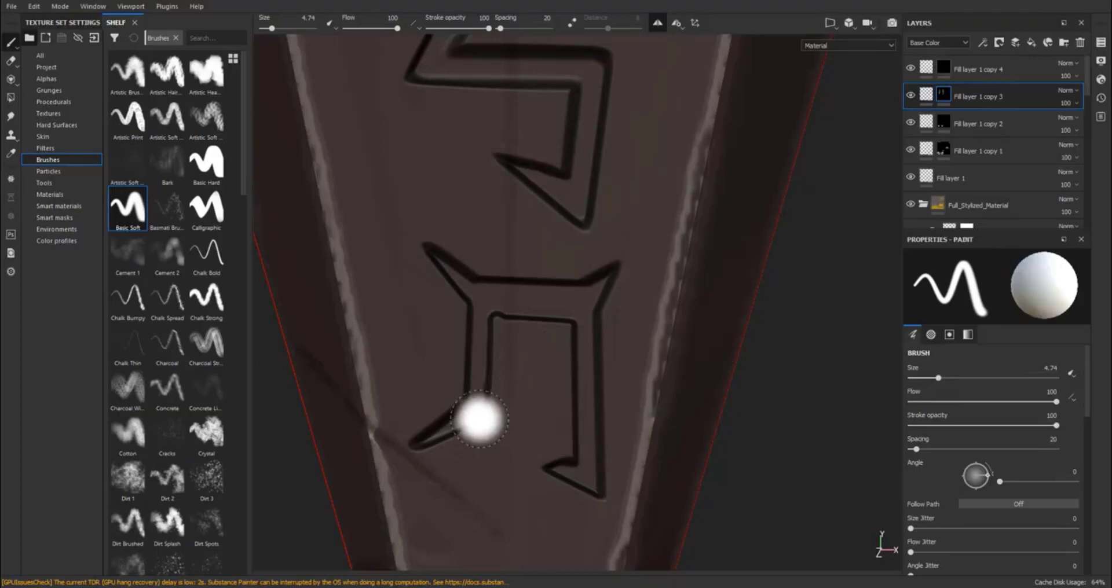
mouse_move(478, 417)
ctrl+right_down()
mouse_move(450, 417)
mouse_move(472, 417)
ctrl+right_up()
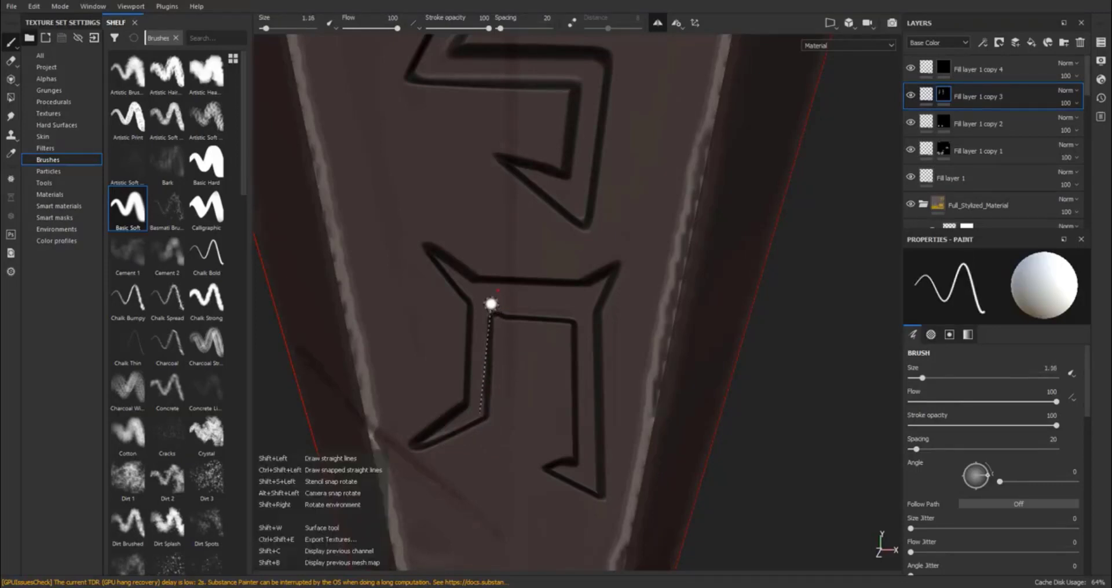
click(488, 316)
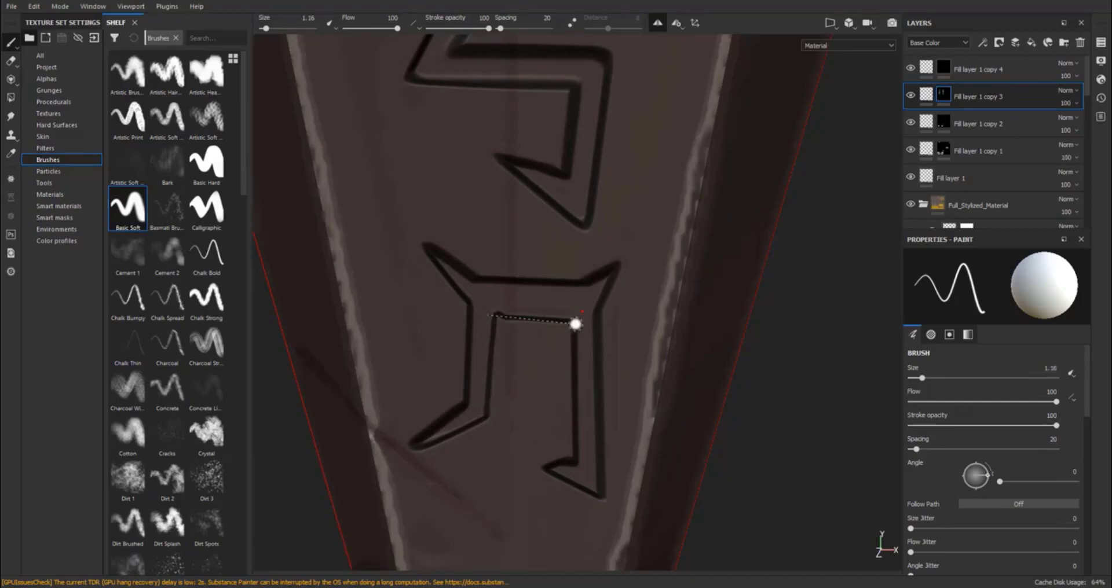
shift+click(580, 324)
key(x)
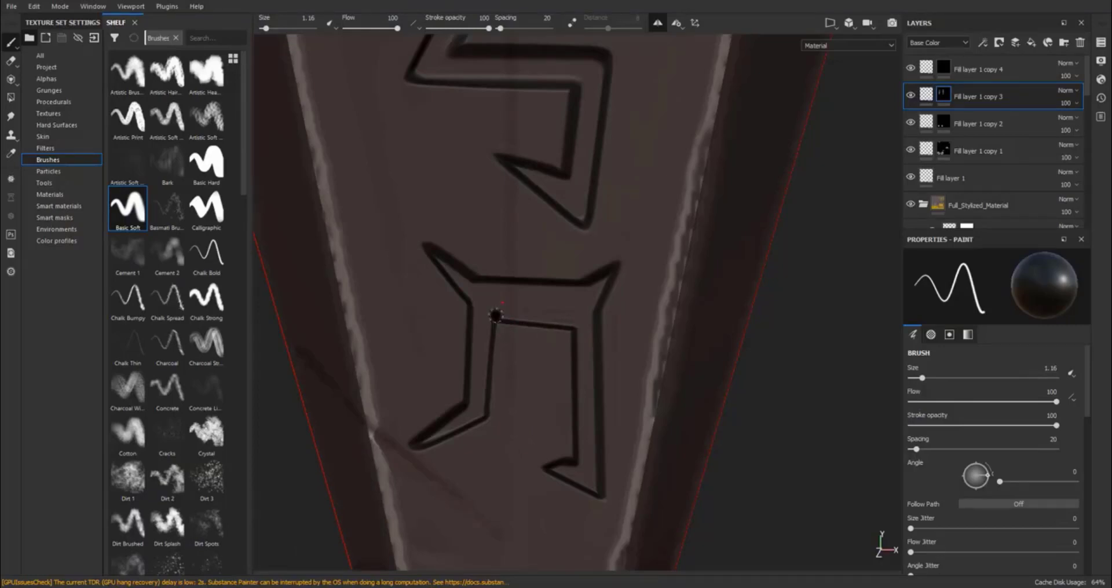
key(x)
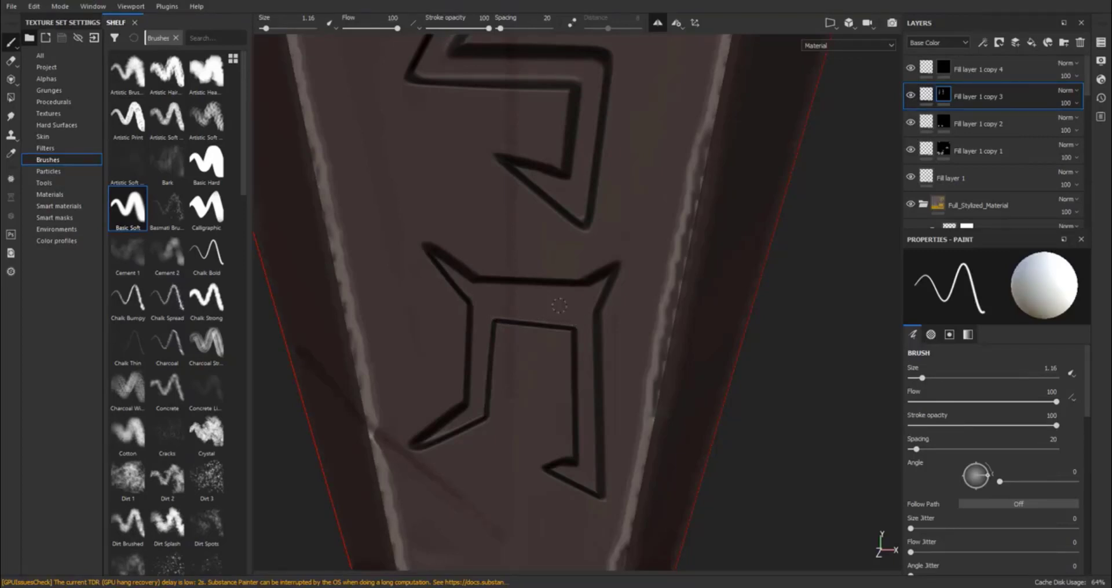
Try two long white teeth on the inner side of the third rune's left stem, then undo them
drag(474, 434, 486, 342)
key(shift)
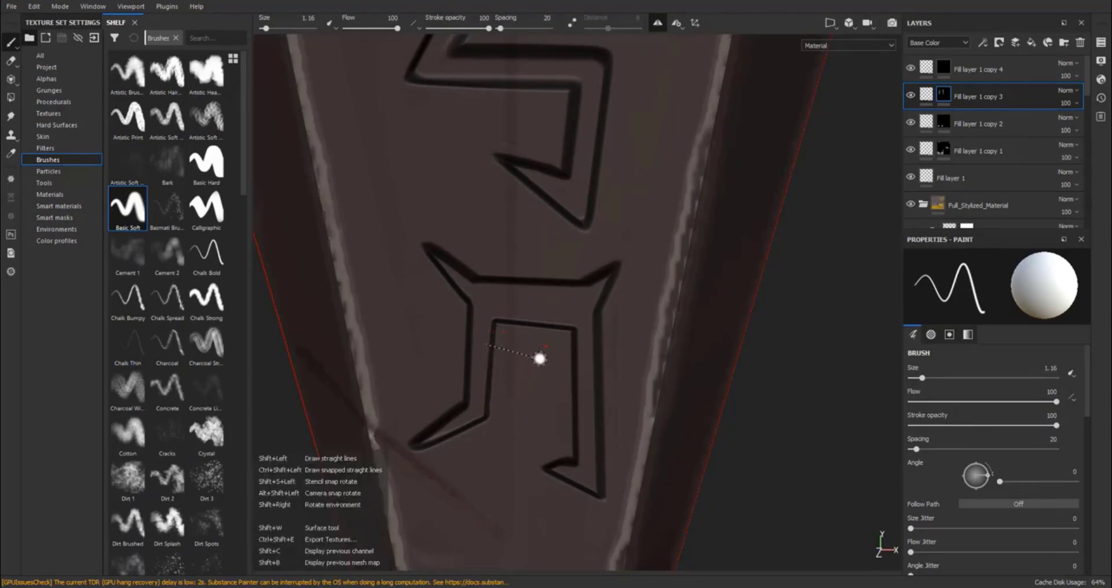
shift+click(542, 358)
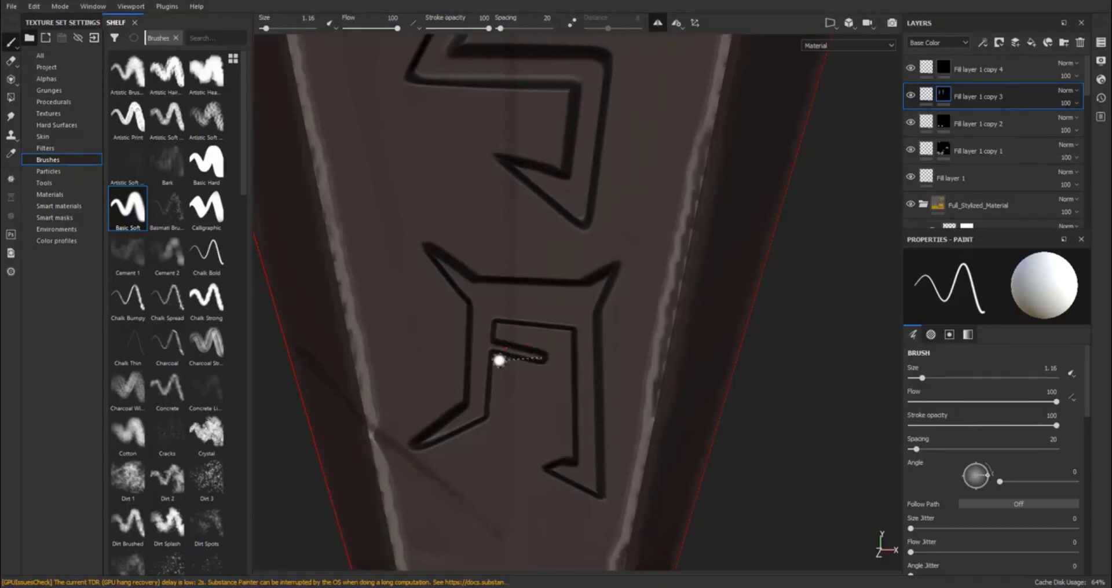
shift+click(490, 365)
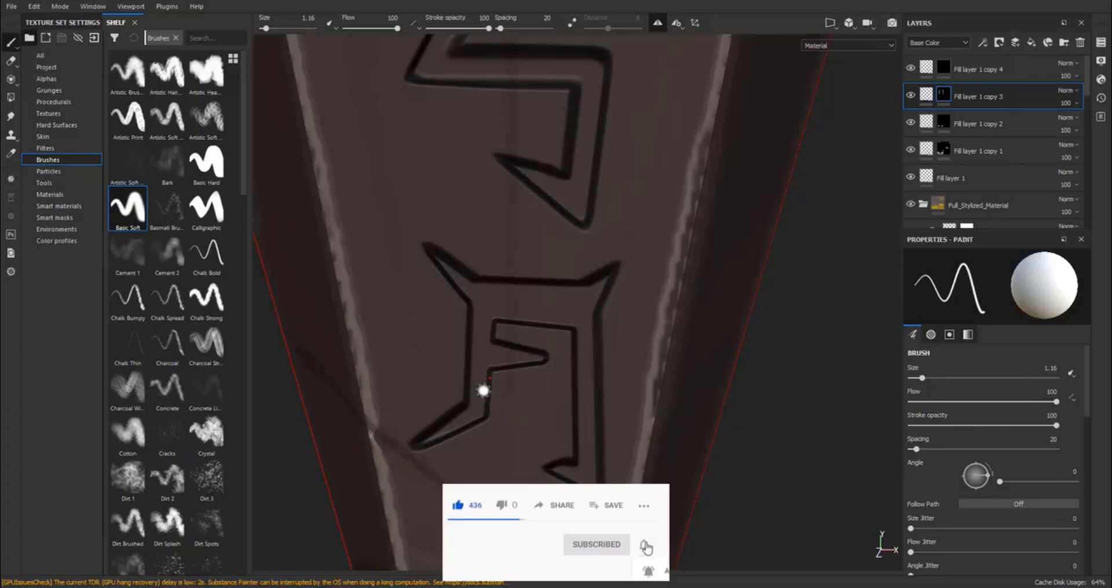
key(shift)
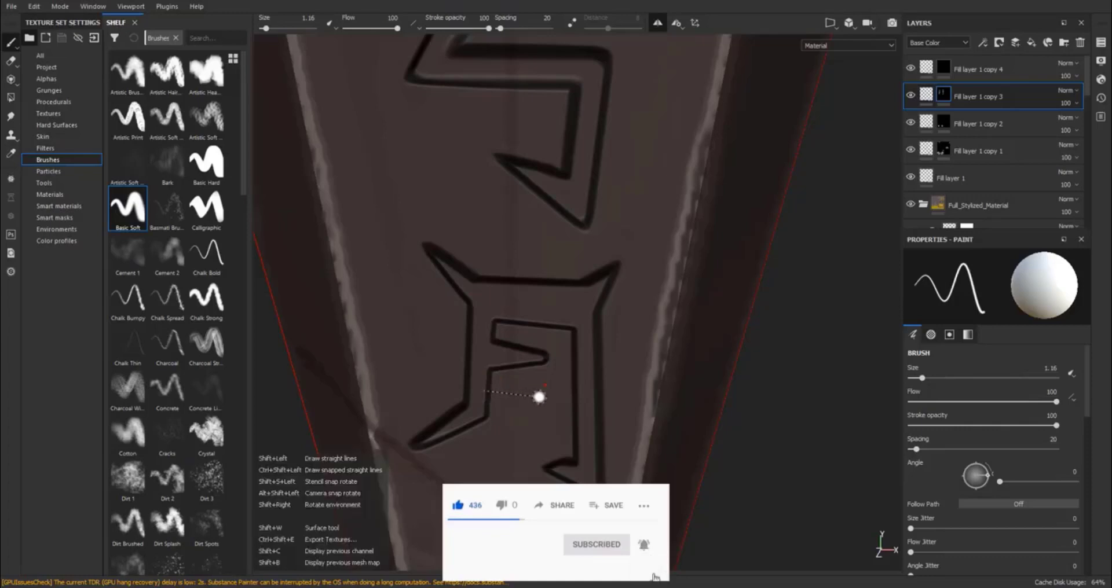
shift+click(537, 398)
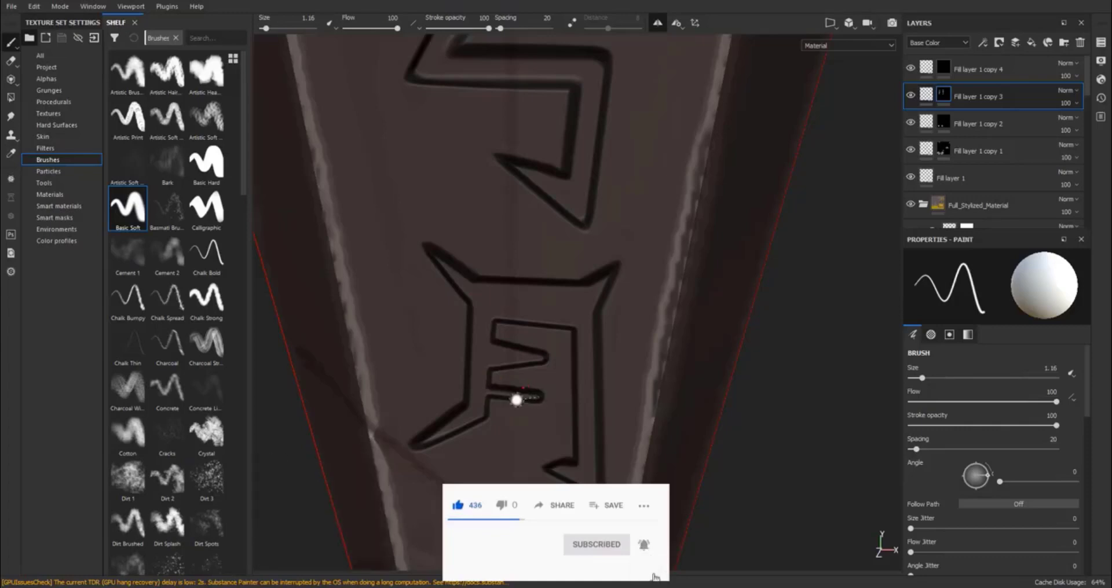
shift+click(487, 404)
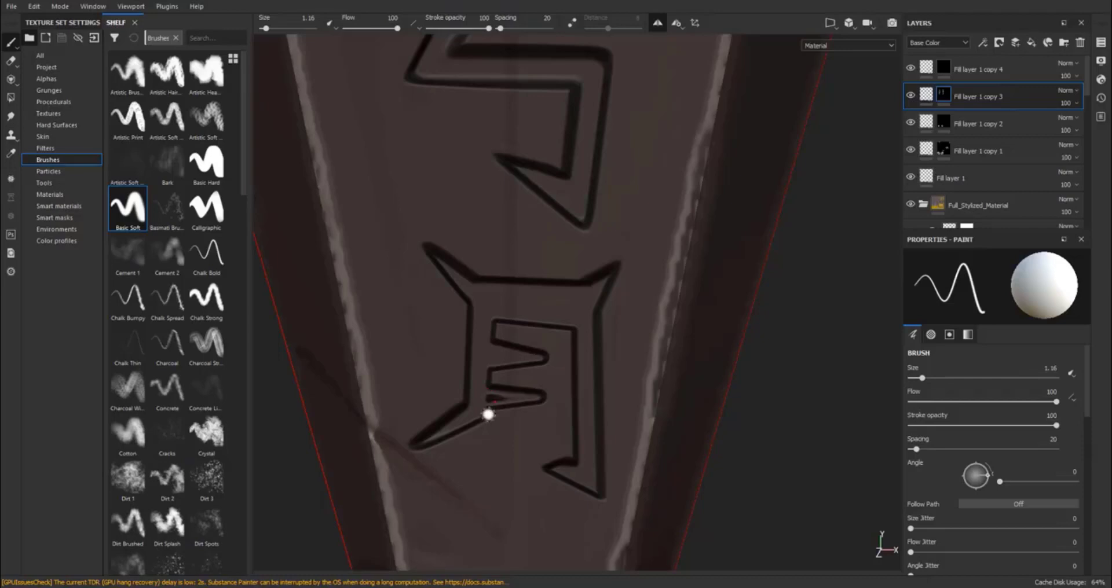
key(ctrl)
key(ctrl+z)
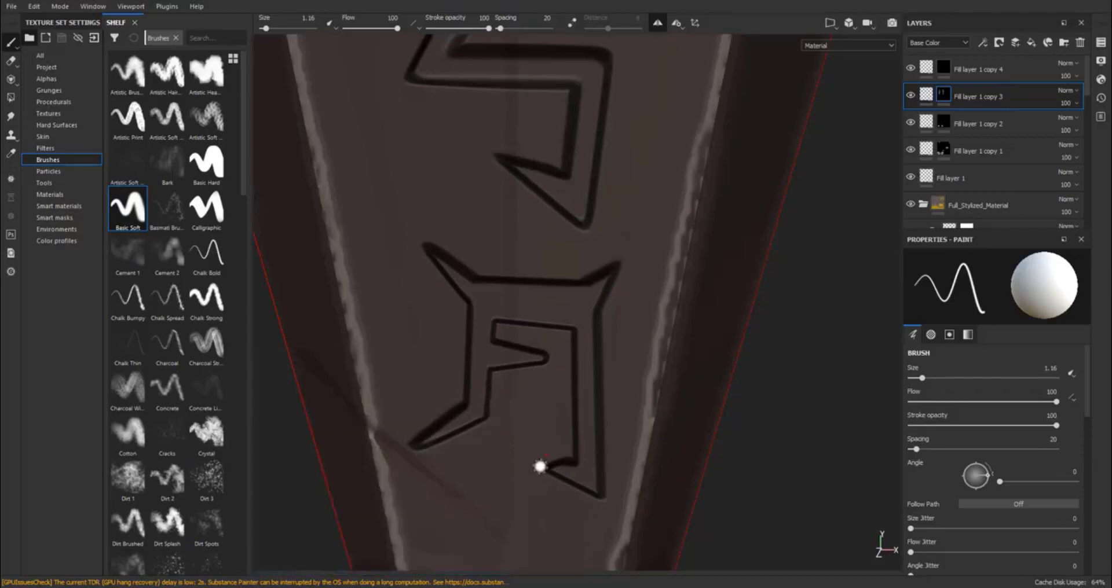
key(ctrl)
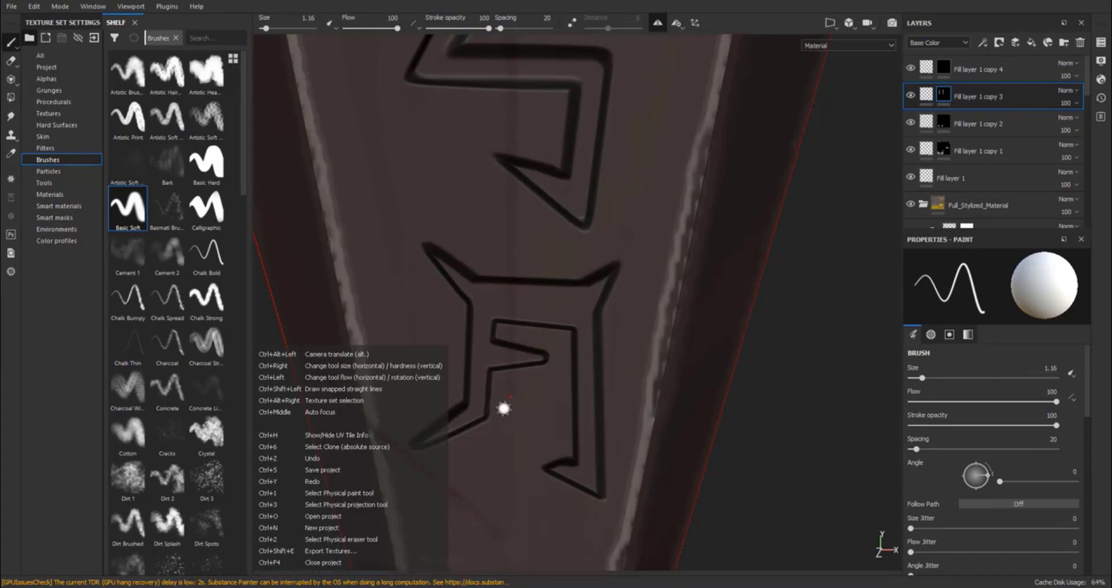
key(ctrl+z)
key(ctrl+z)
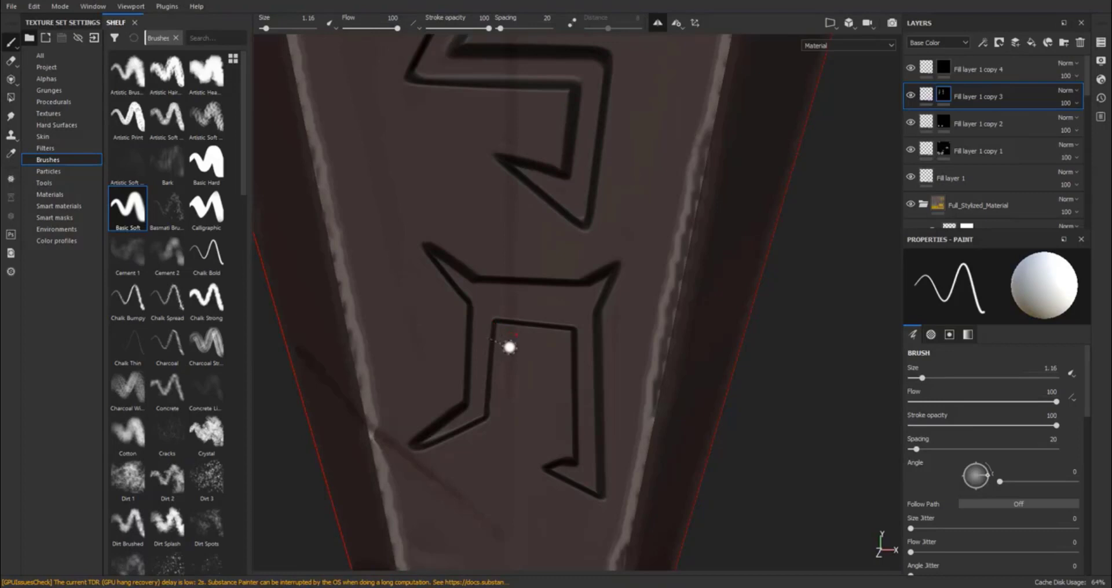
Paint two short teeth on the inner side of the third rune's left stem with straight white strokes at brush size 1.16
key(shift)
shift+drag(523, 348, 483, 355)
drag(493, 346, 486, 377)
key(shift)
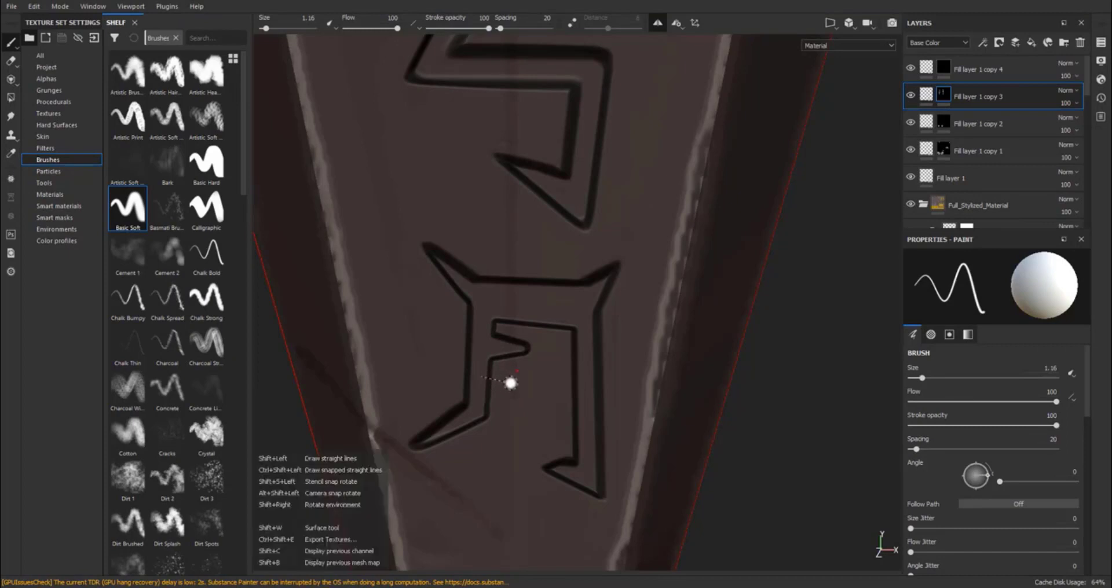
shift+click(519, 384)
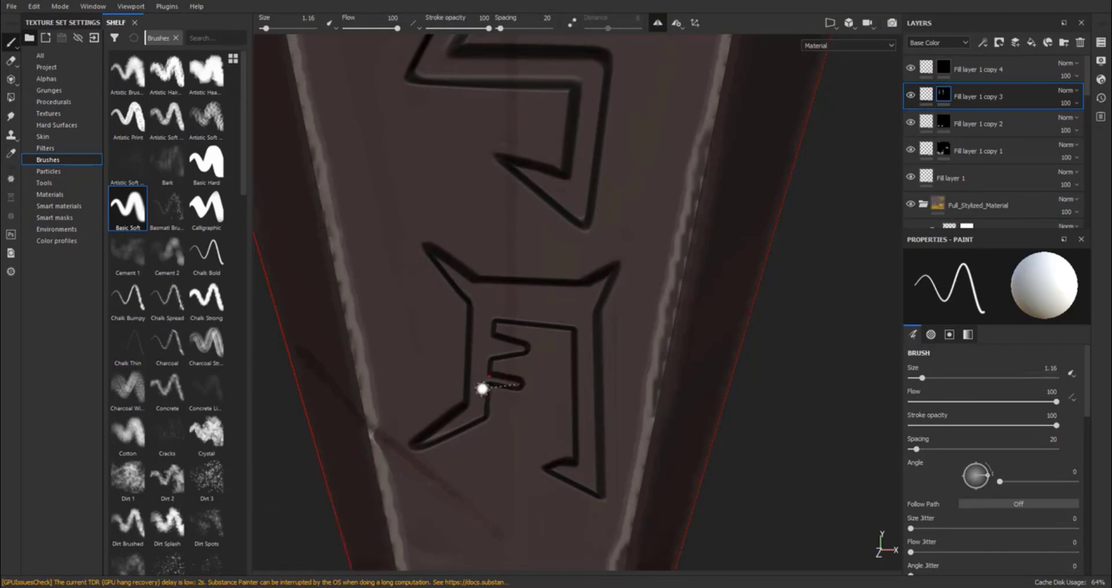
drag(481, 388, 489, 385)
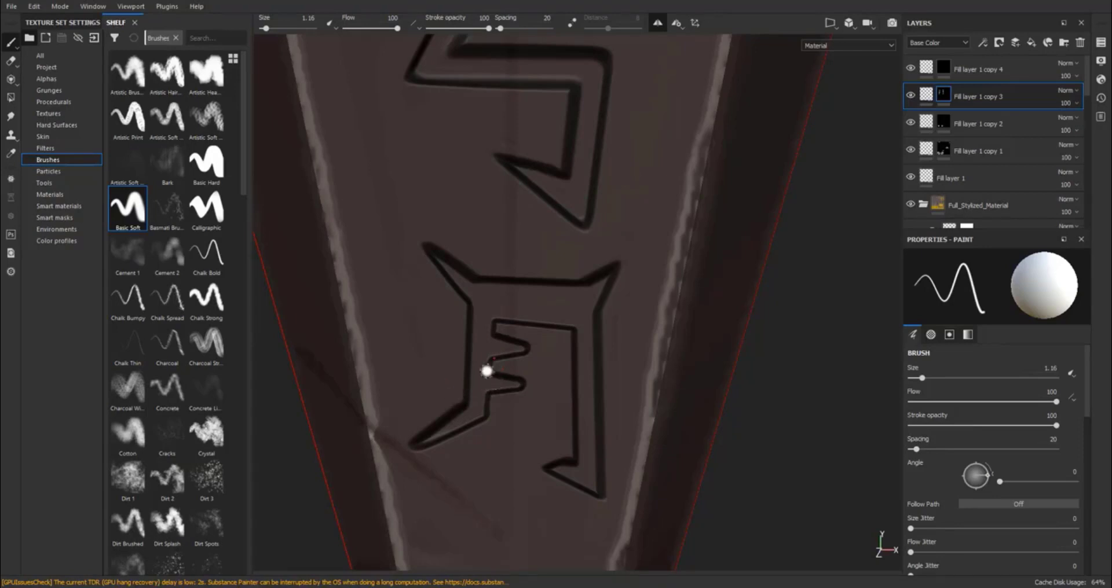
Sharpen both teeth to points with straight black strokes at brush sizes 0.55 and 0.67, then touch them up in white
key(x)
ctrl+right_drag(510, 333, 506, 332)
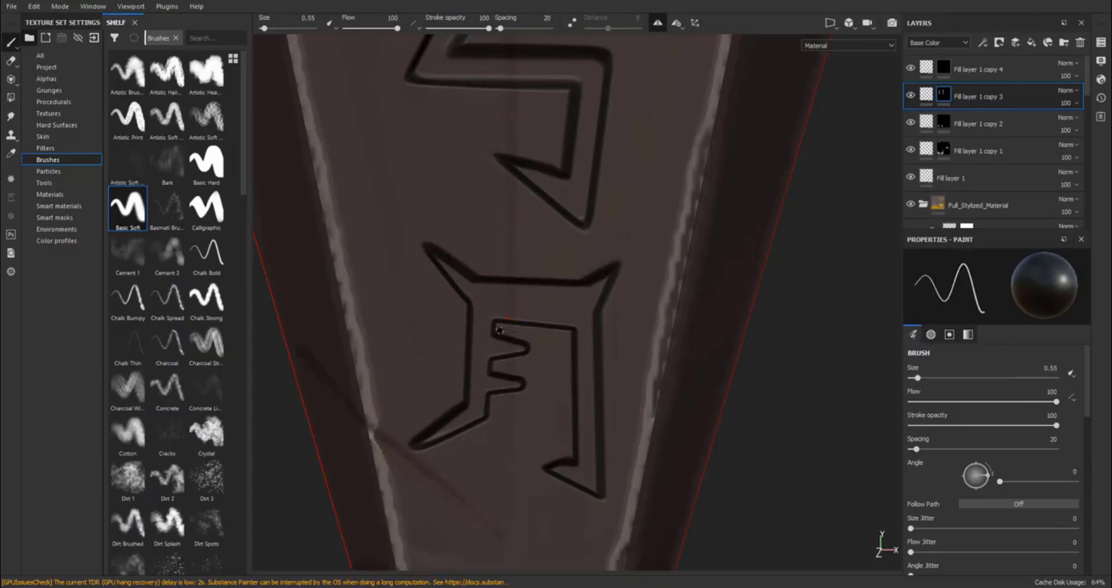
shift+click(545, 351)
shift+click(540, 348)
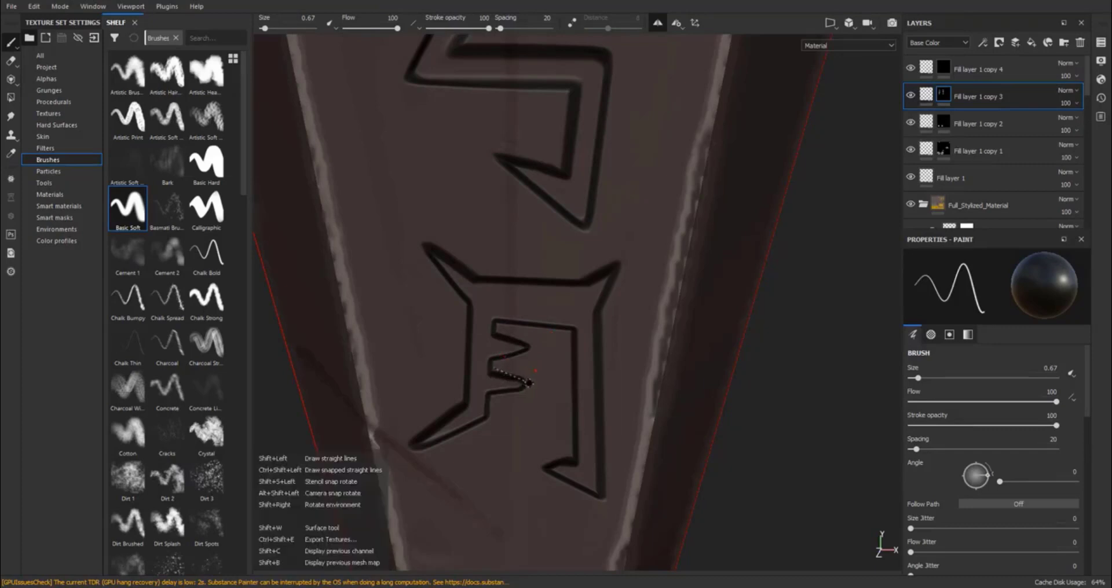
shift+click(532, 384)
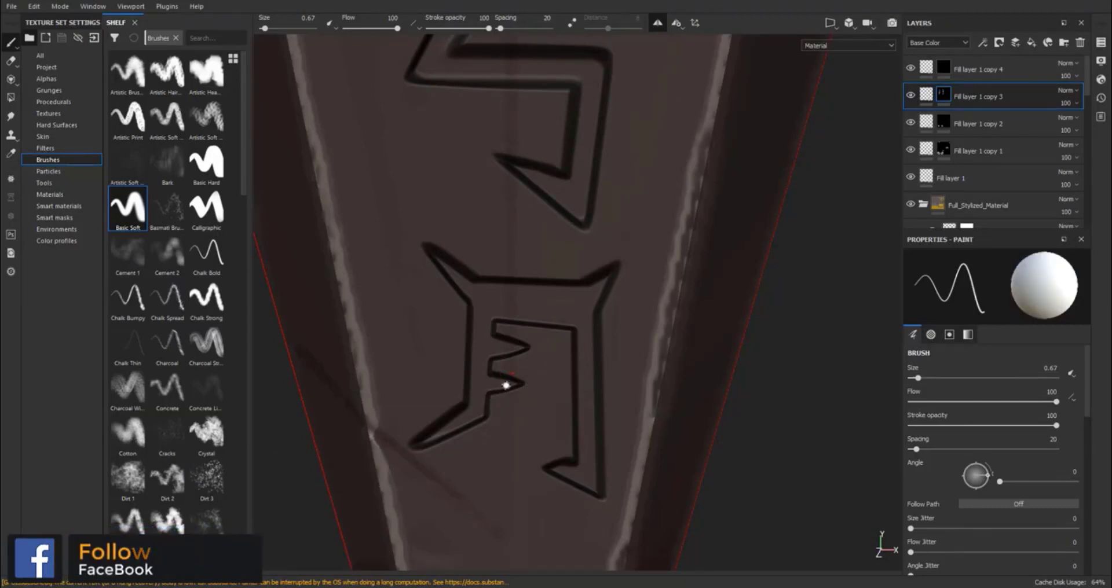
click(506, 386)
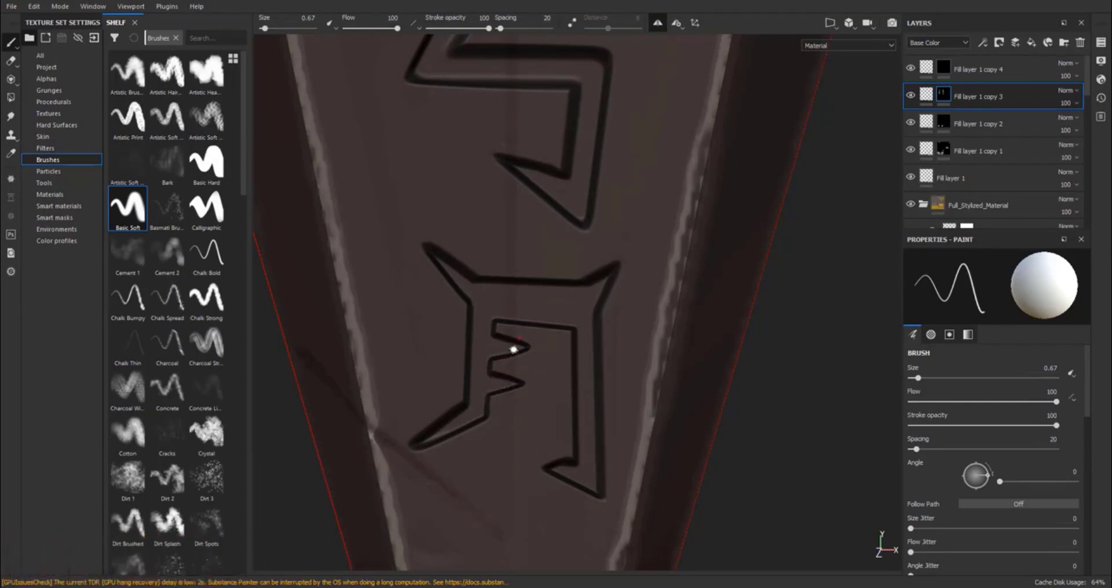
key(shift)
alt+right_drag(570, 436, 399, 428)
alt+middle_drag(618, 432, 521, 414)
alt+right_drag(516, 414, 359, 408)
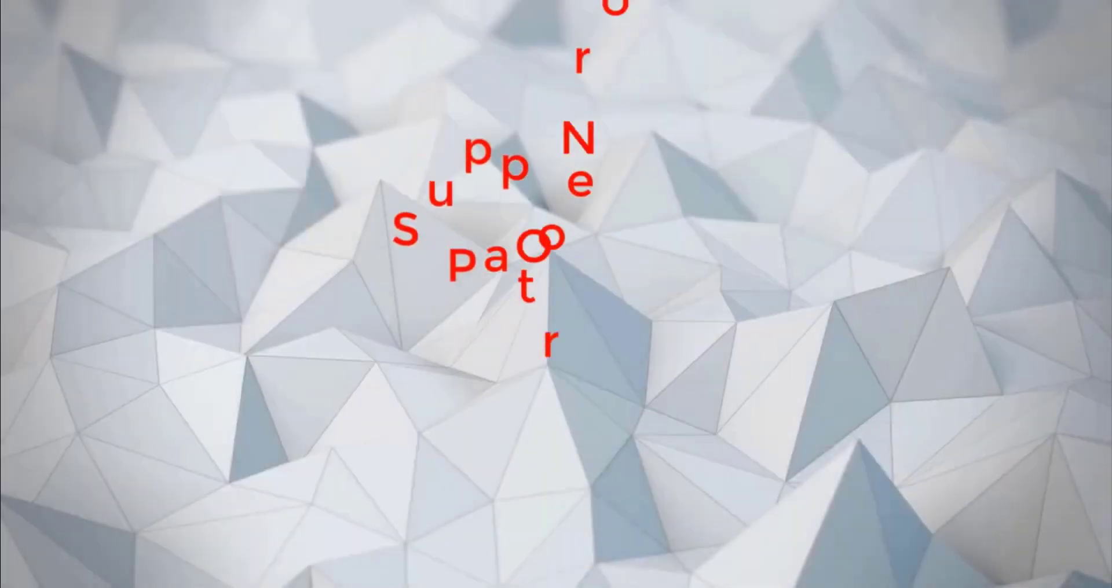